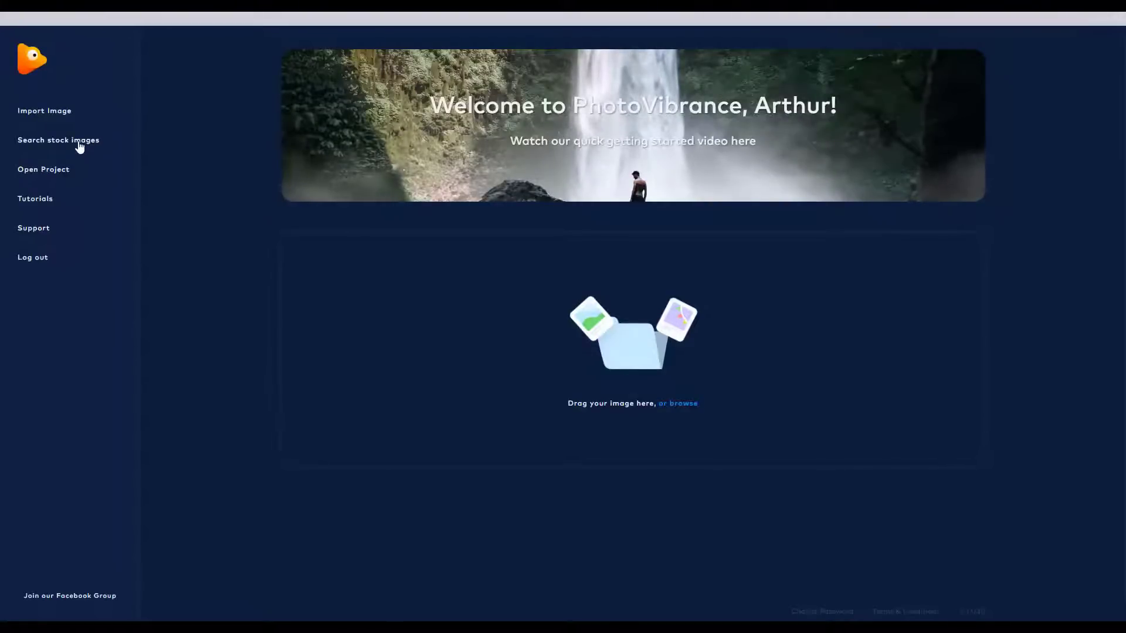
Step: Open the stock image library and search Pixabay for "face"
click(79, 144)
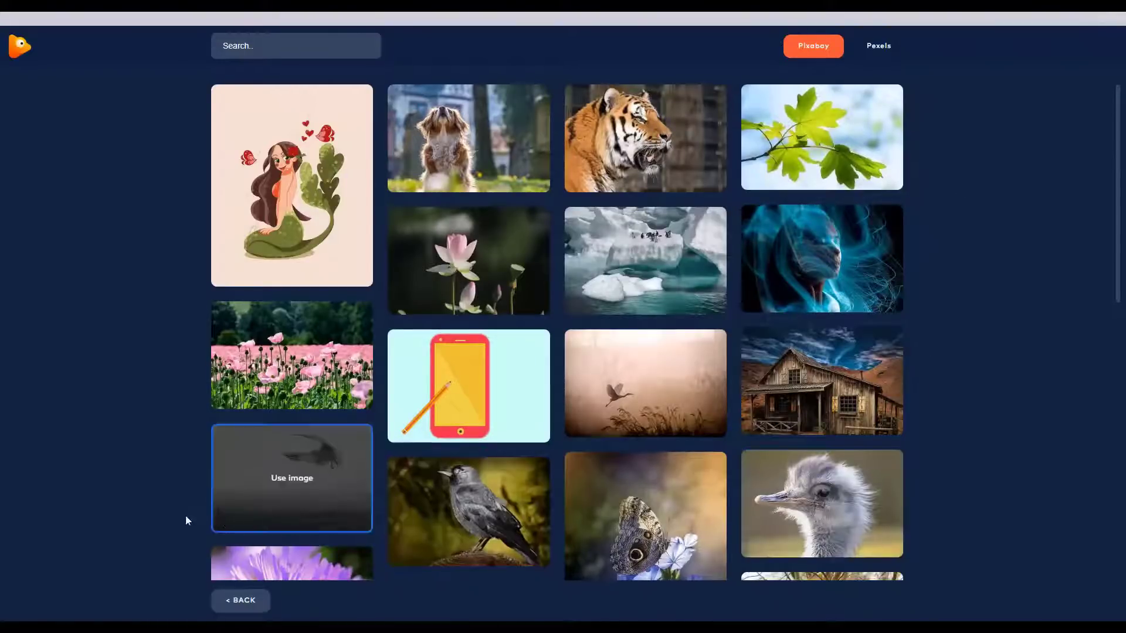
scroll(211, 402, down, 4)
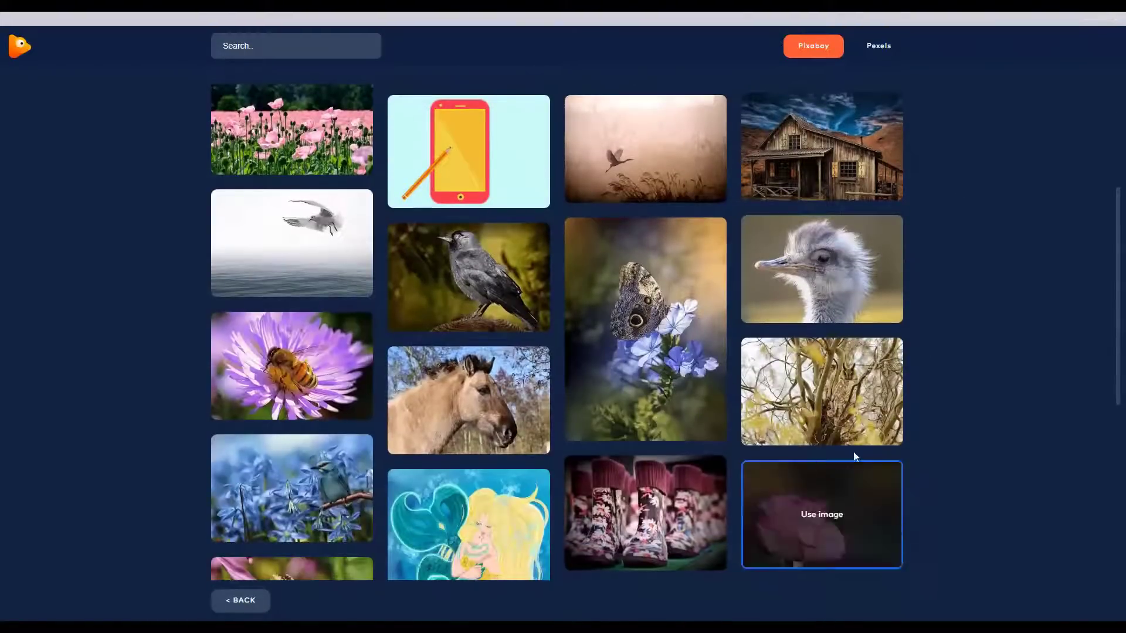
scroll(960, 396, up, 4)
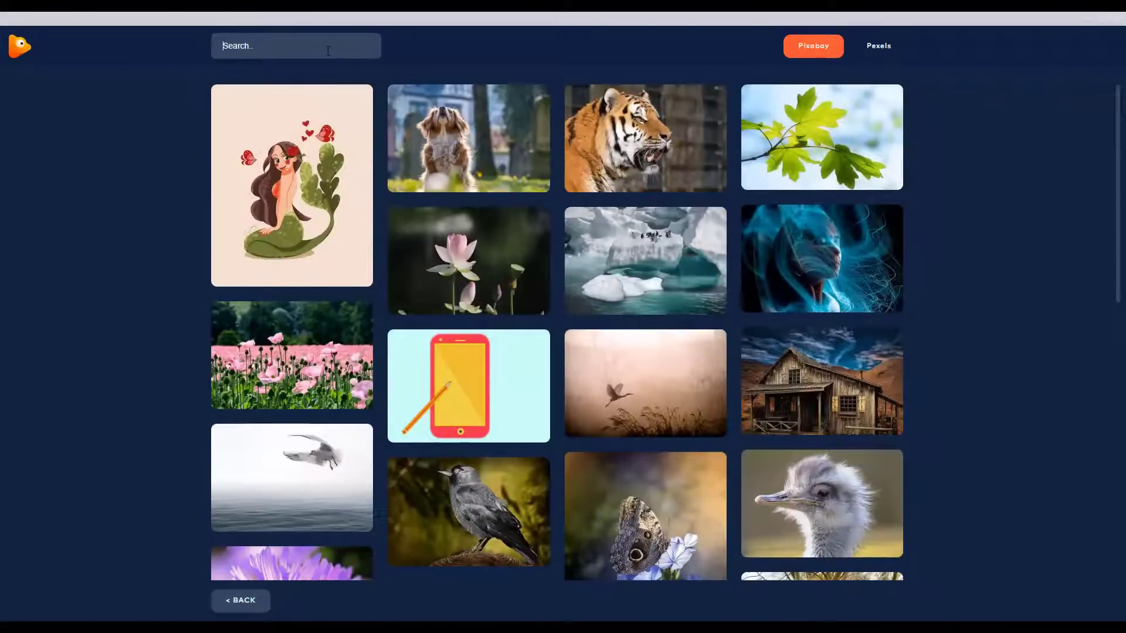
text(face)
key(Return)
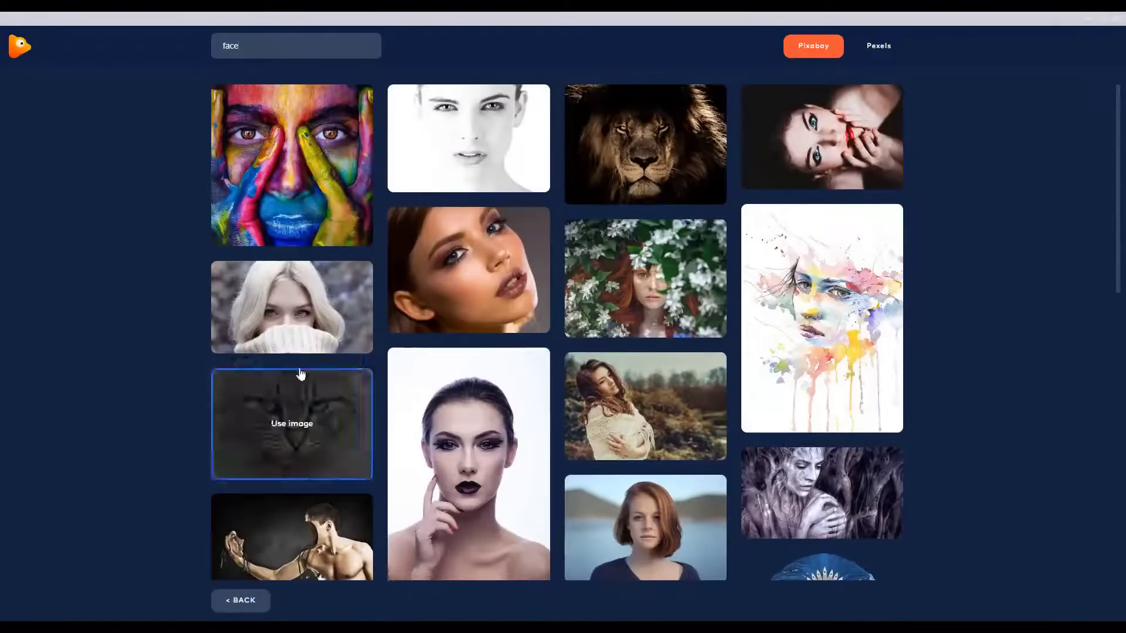
Step: Try the black-and-white face close-up with a square crop, then return to the stock image library
mouse_move(315, 158)
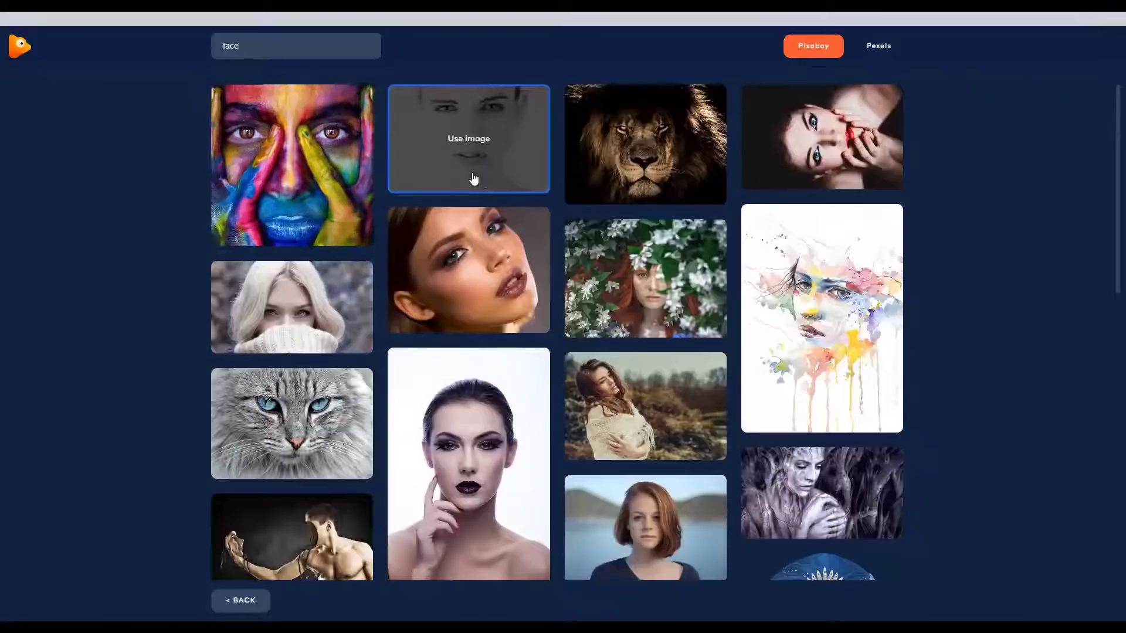
click(520, 156)
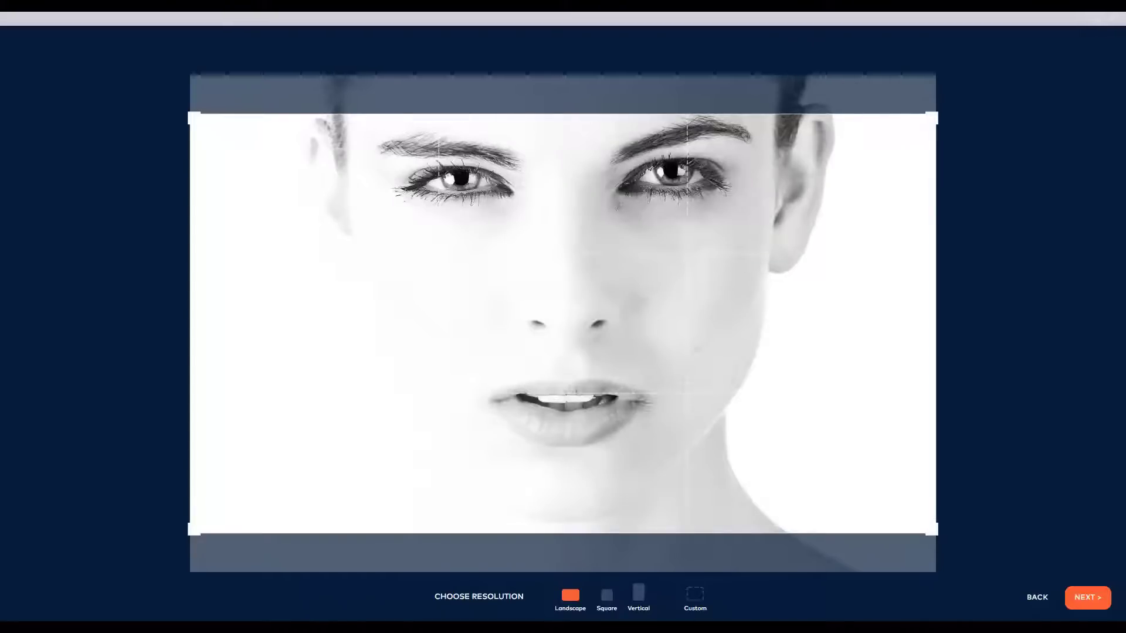
click(608, 603)
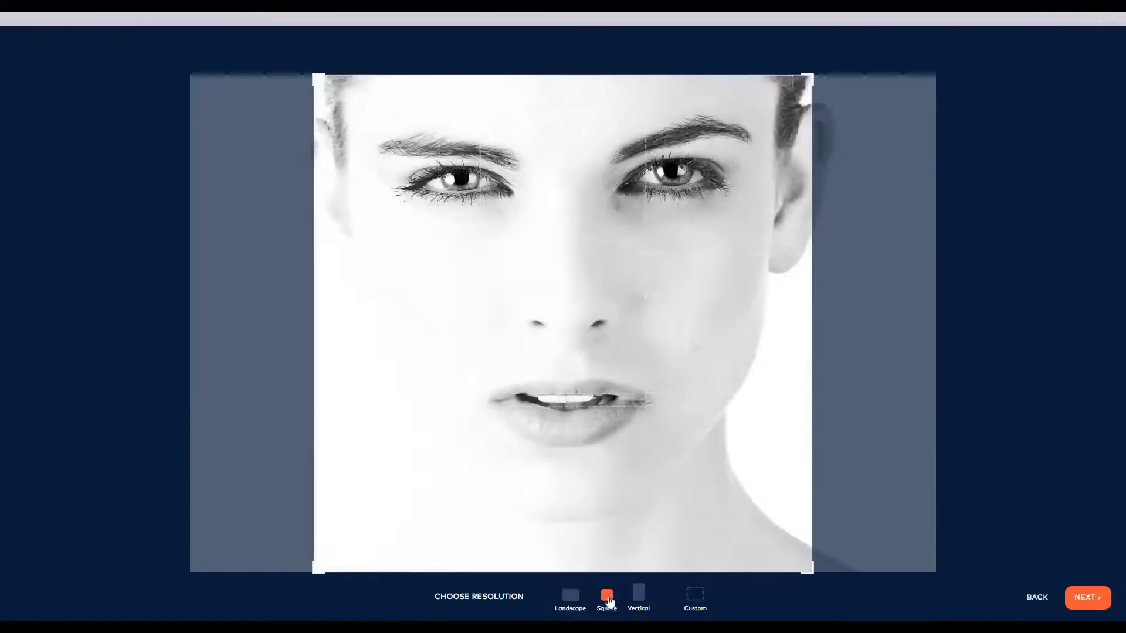
drag(619, 528, 622, 530)
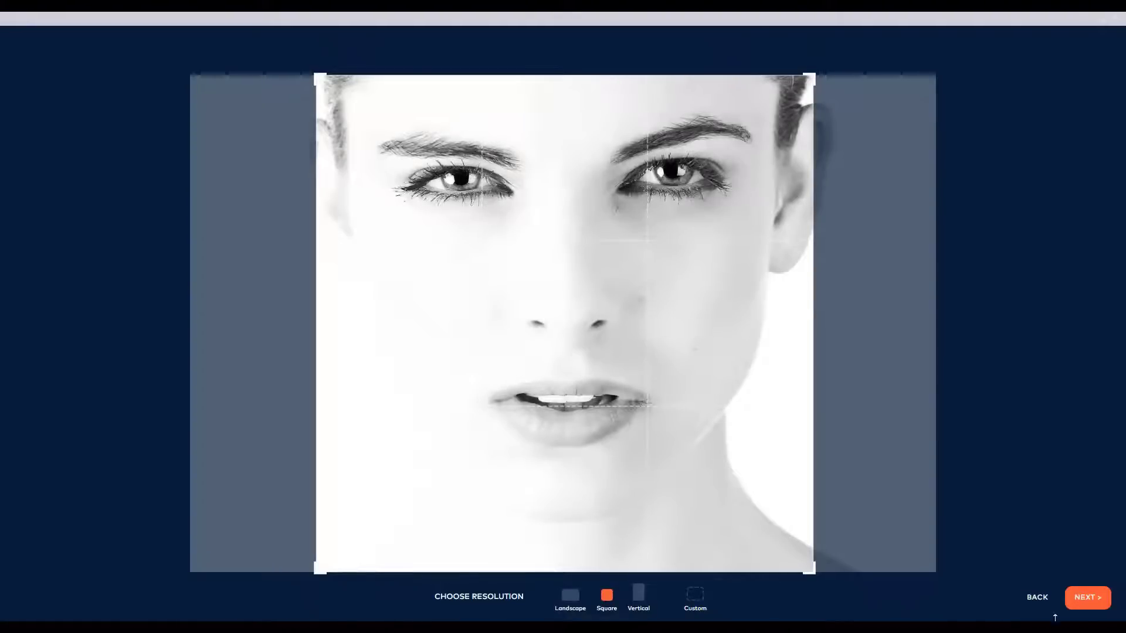
click(1044, 599)
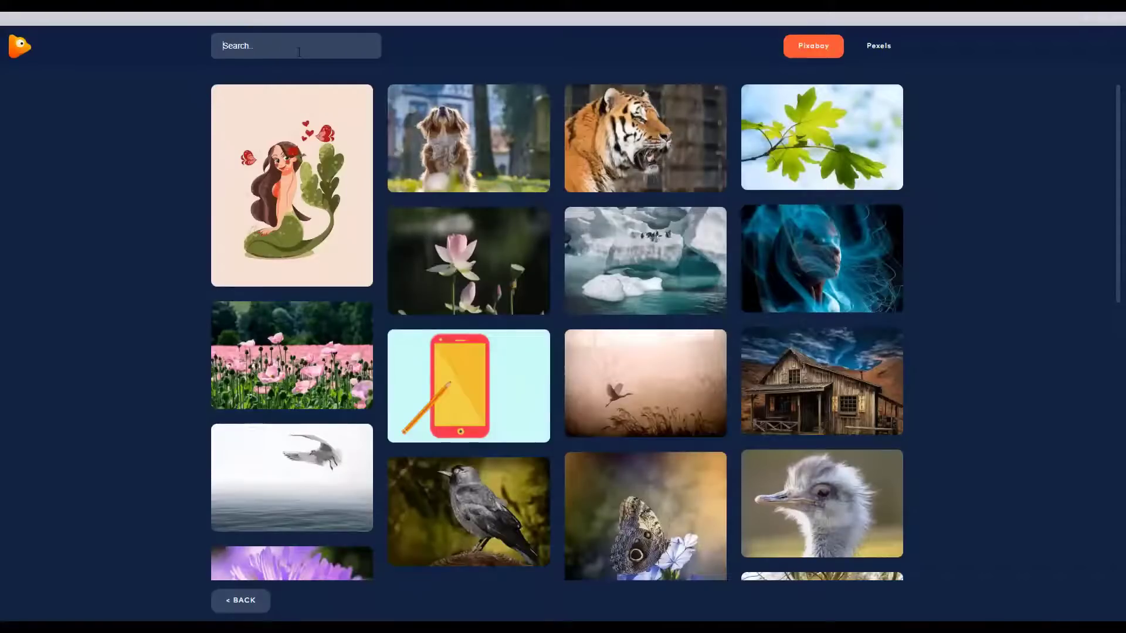
Step: Search the stock library again for "face" and look through the portrait results for a suitable picture
click(298, 52)
text(tace)
key(Return)
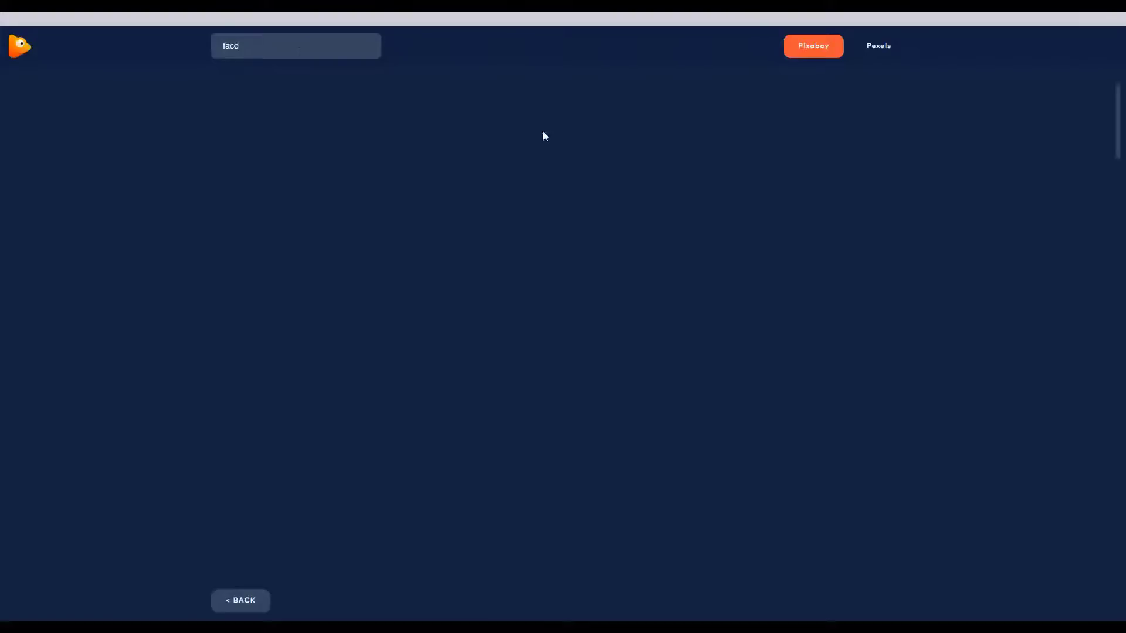
scroll(1063, 374, down, 2)
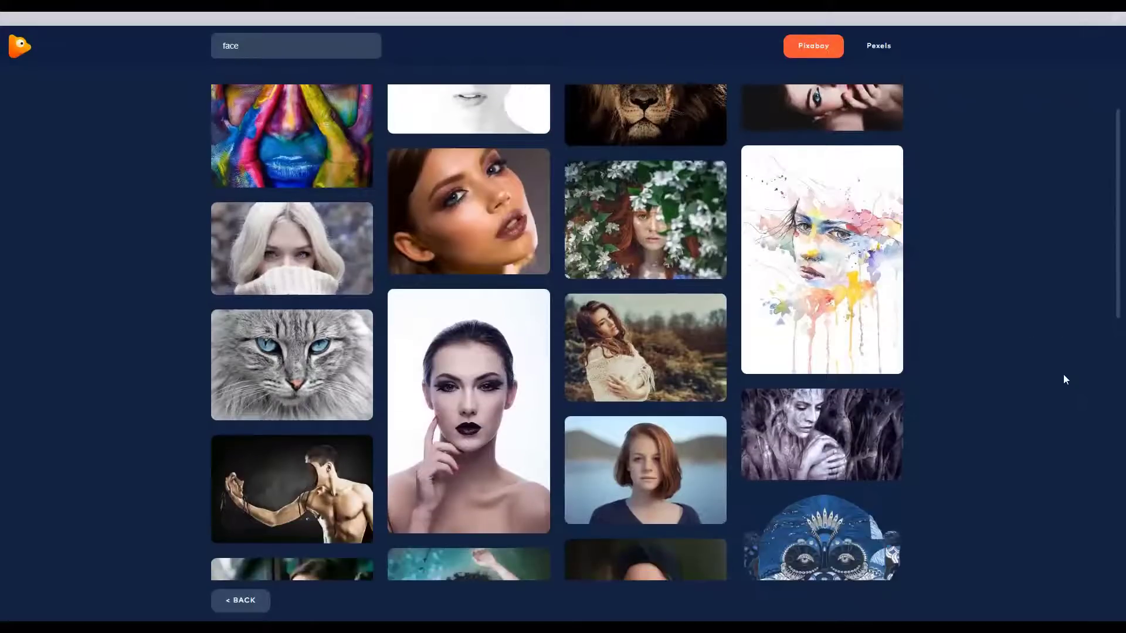
scroll(1063, 379, down, 4)
scroll(1063, 379, down, 2)
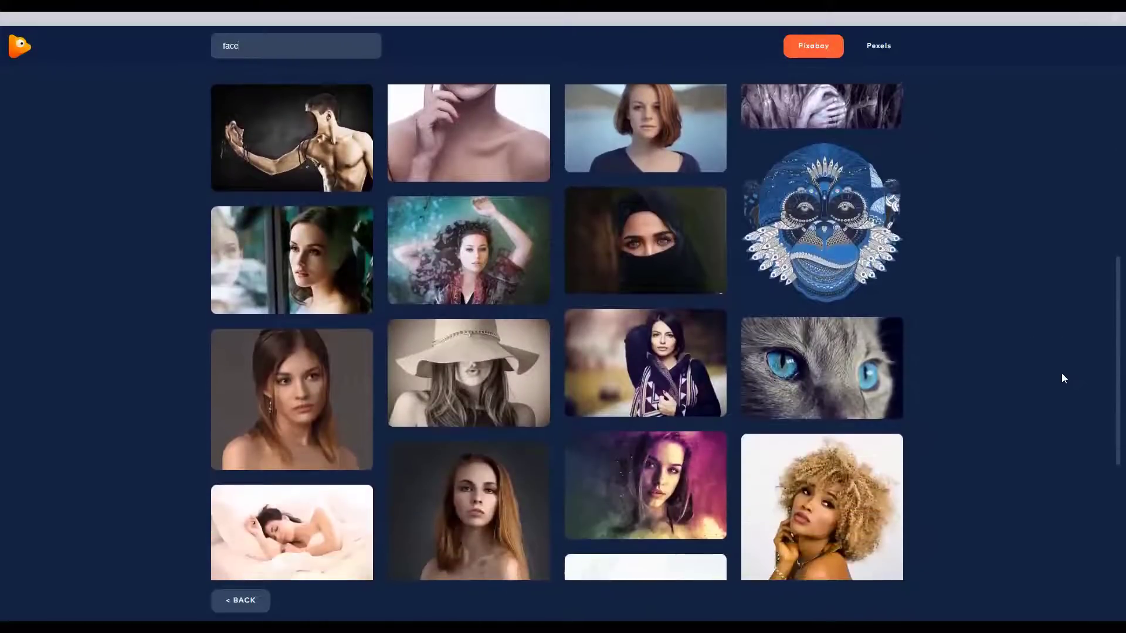
scroll(1063, 378, down, 4)
scroll(1063, 378, up, 7)
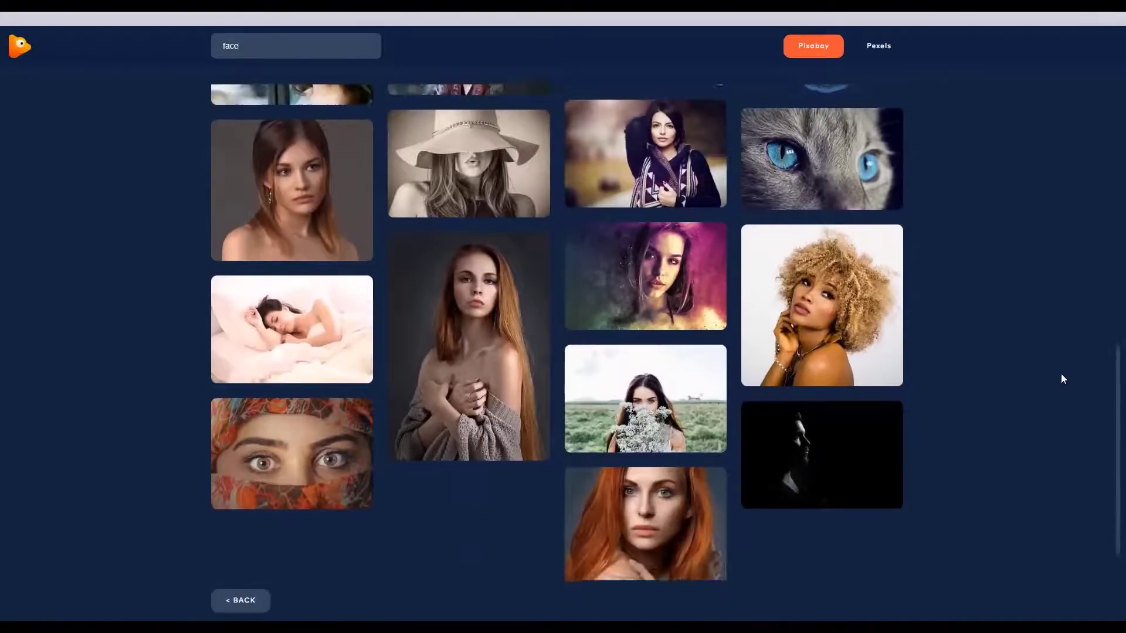
scroll(976, 358, up, 3)
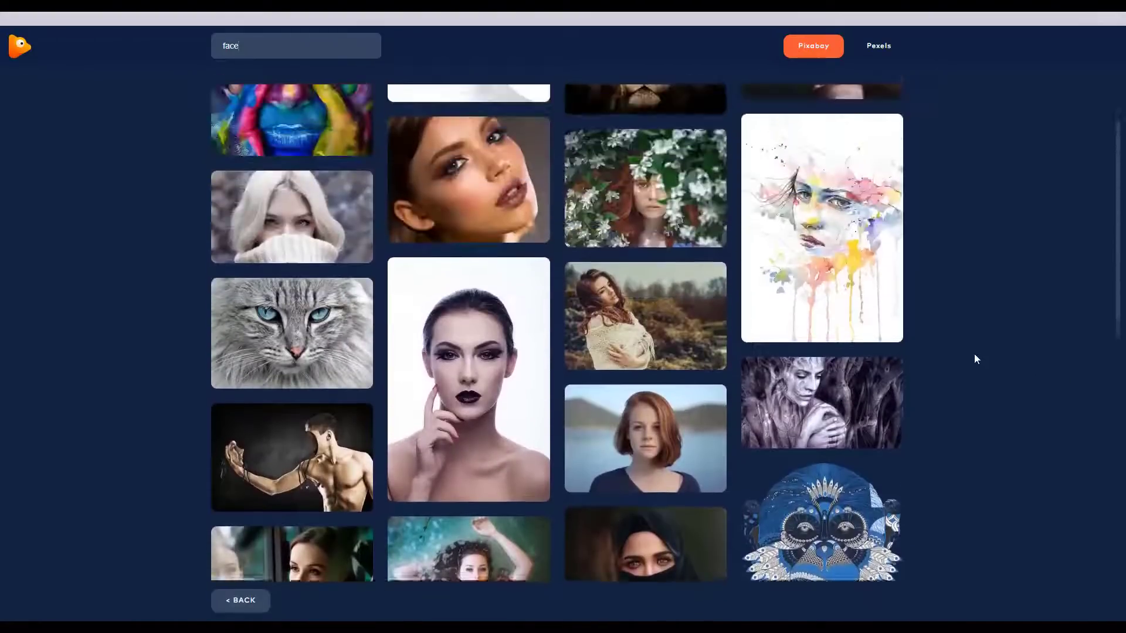
scroll(1008, 338, up, 1)
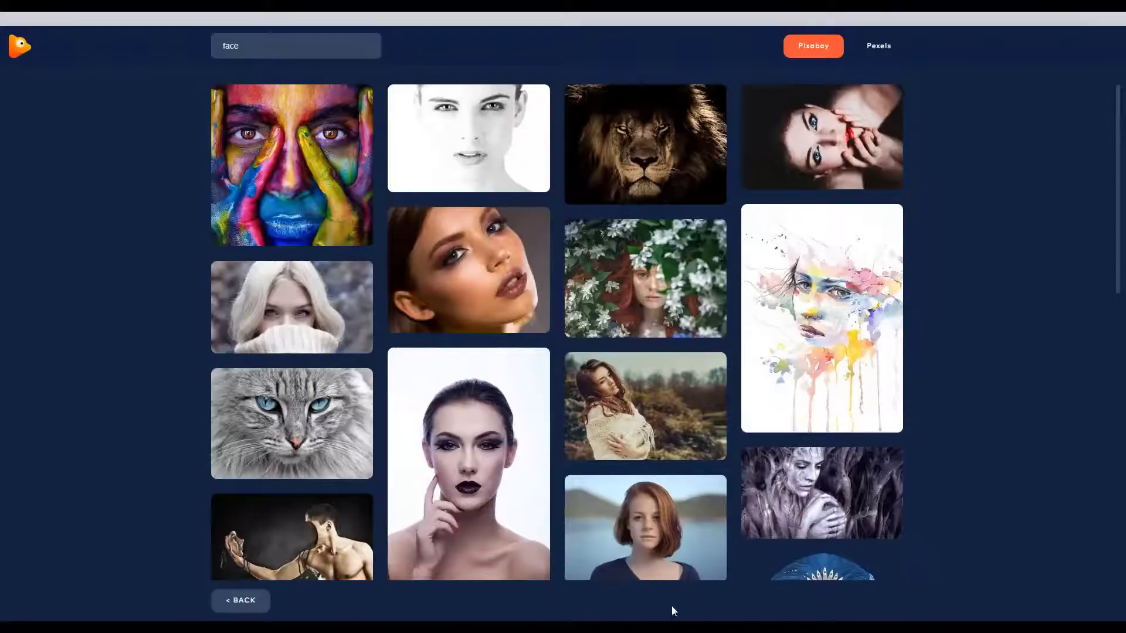
scroll(1078, 478, down, 2)
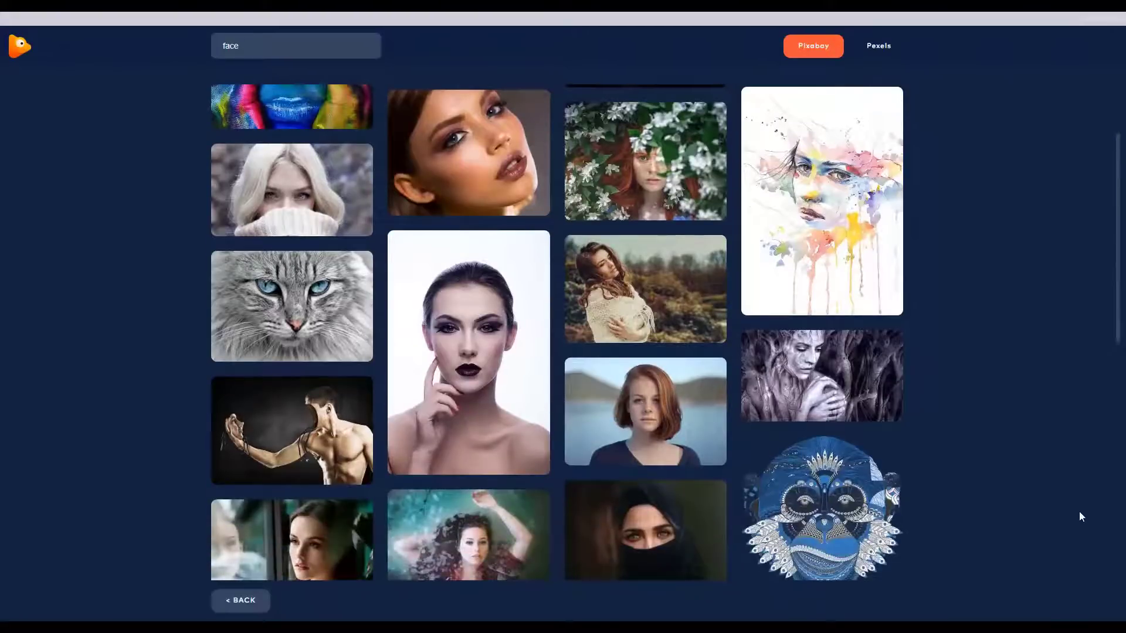
scroll(1080, 513, down, 1)
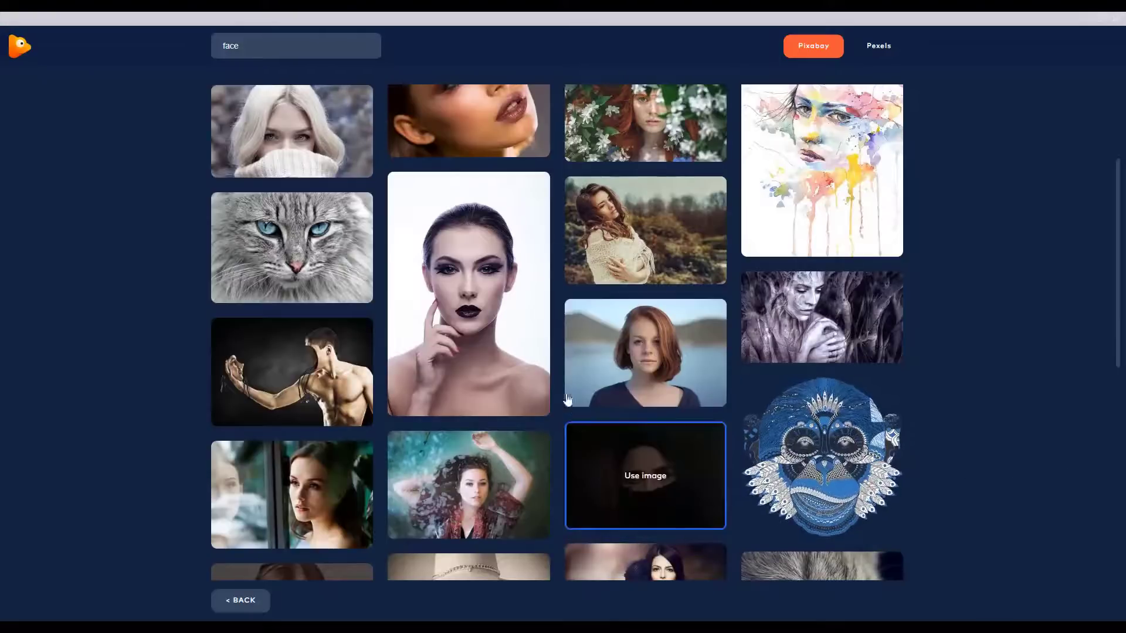
Step: Try the dark-lipped woman's portrait with a square crop around her head, then back out to the stock library
click(503, 358)
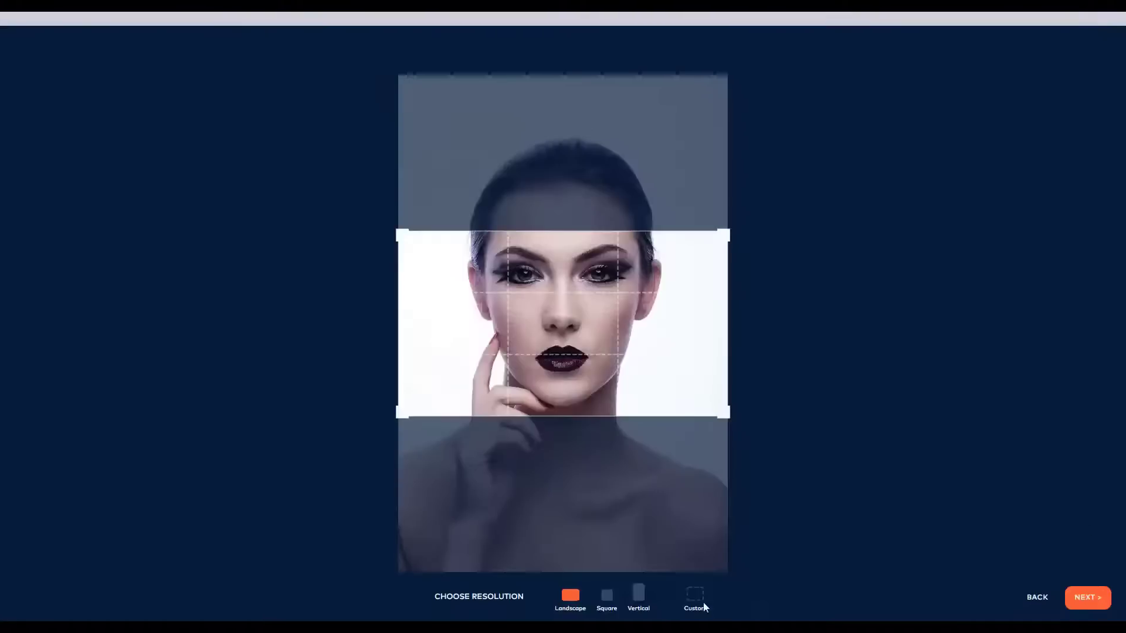
click(607, 595)
drag(630, 391, 666, 351)
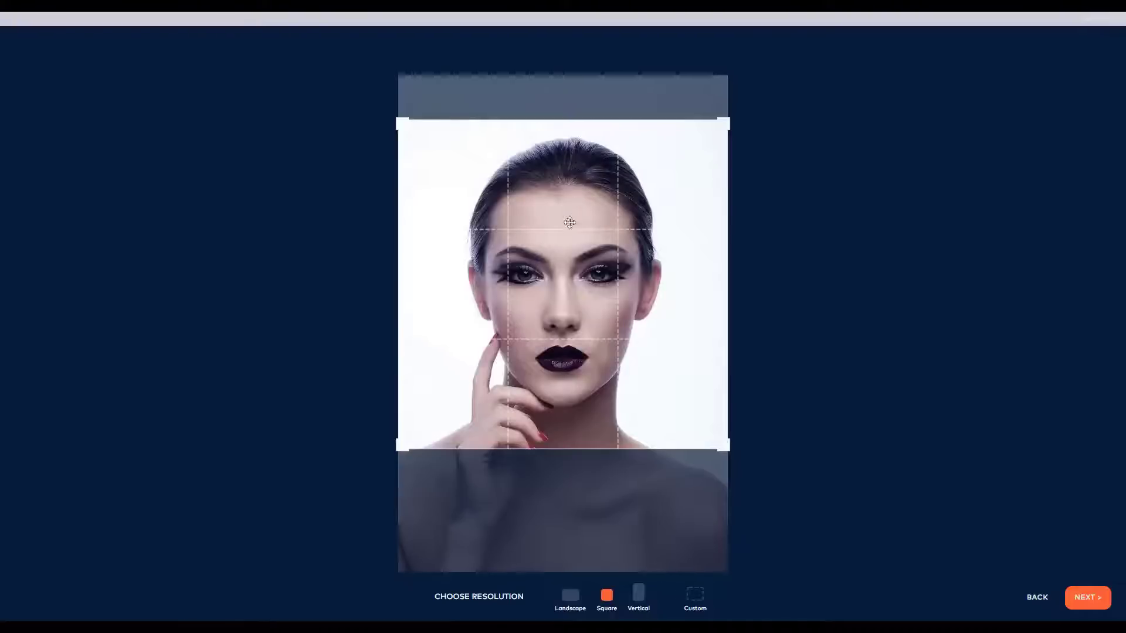
click(1040, 597)
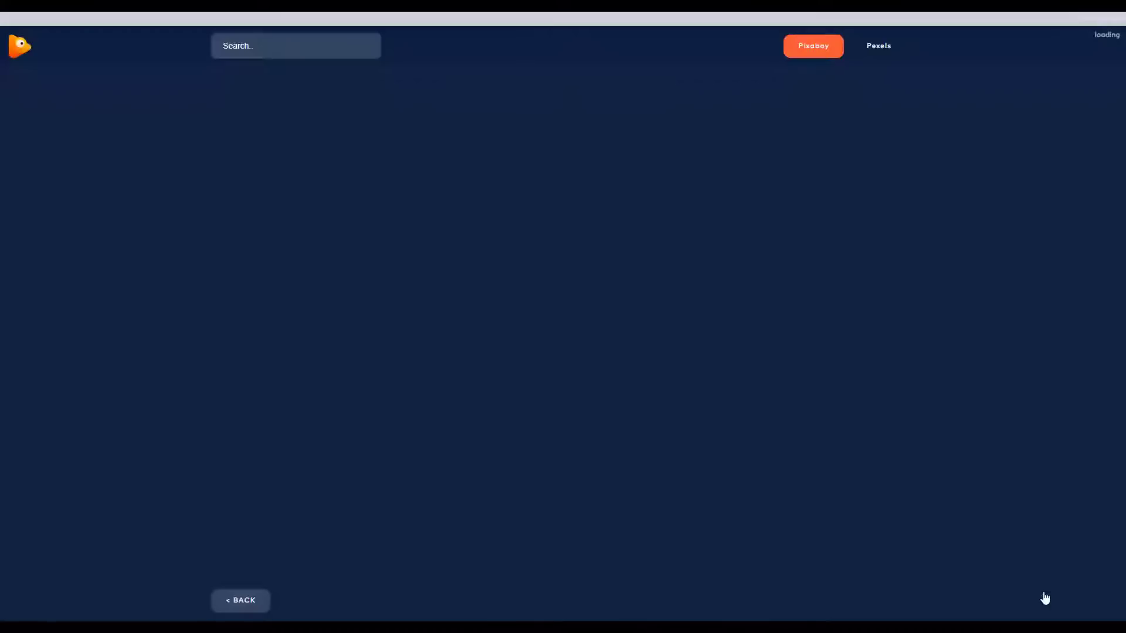
Step: Repeat the "face" search and examine the images further down the results
scroll(1036, 522, down, 2)
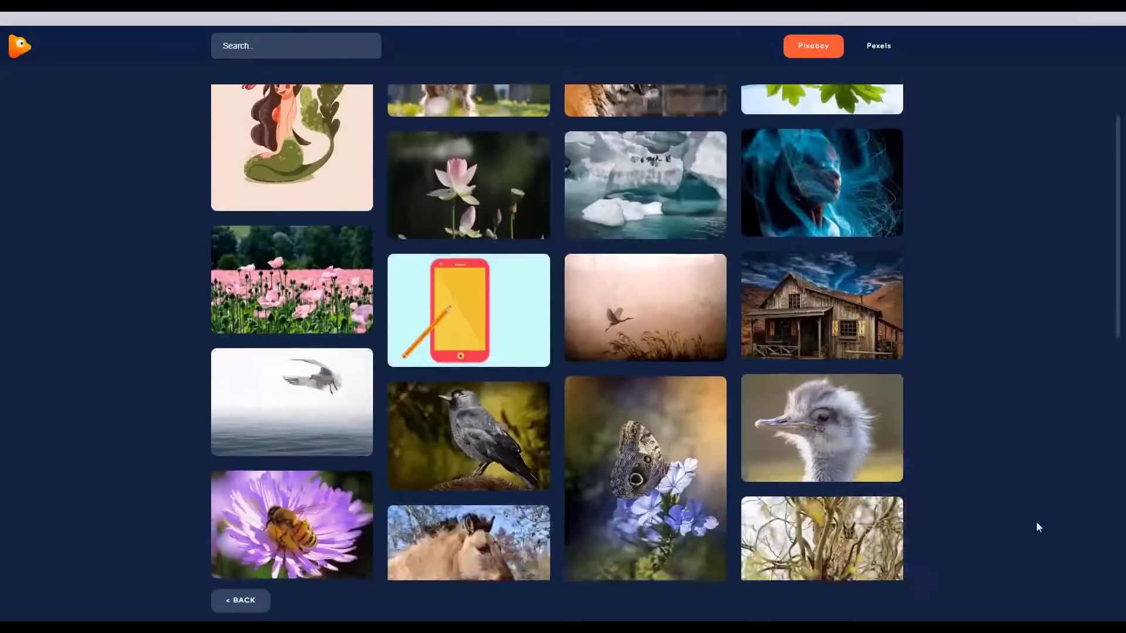
scroll(1036, 521, up, 2)
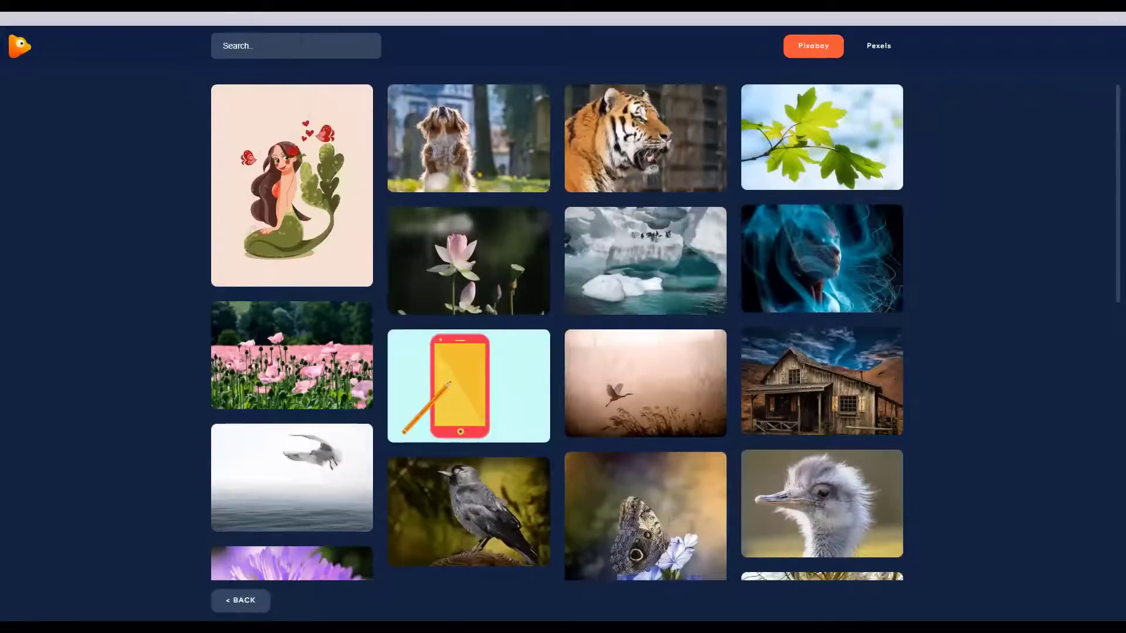
text(face)
key(Return)
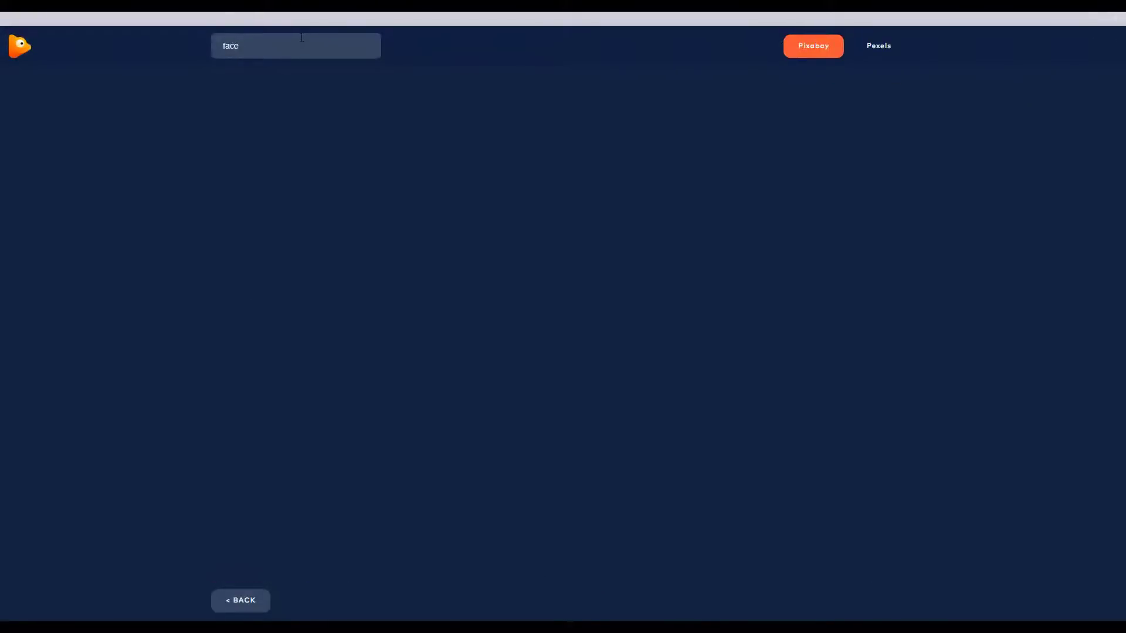
scroll(952, 415, down, 10)
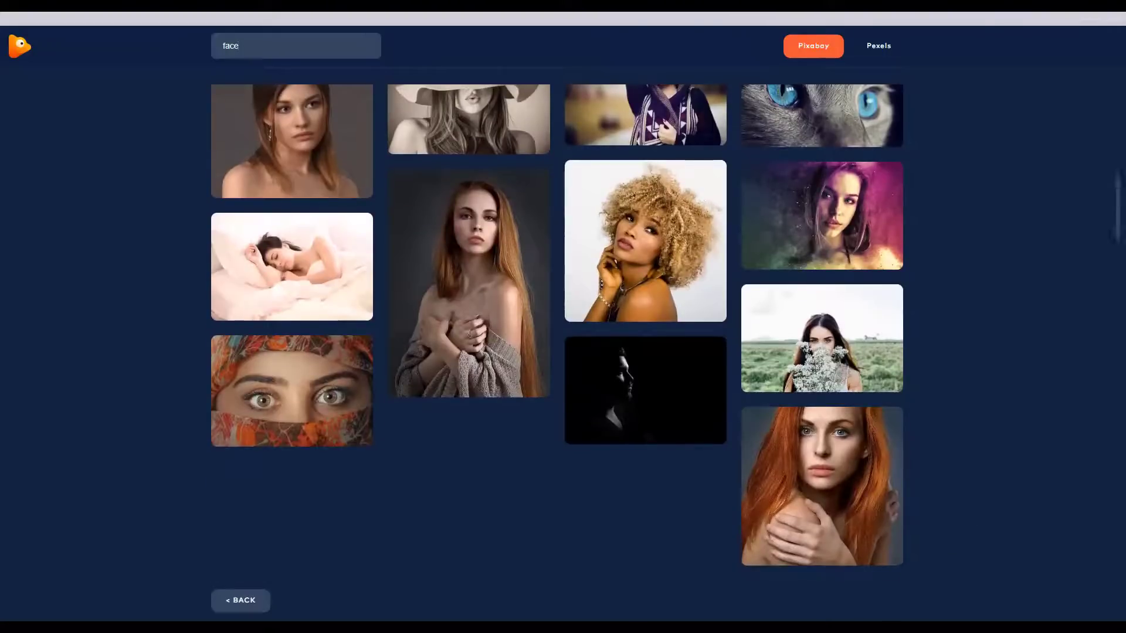
scroll(1104, 450, down, 1)
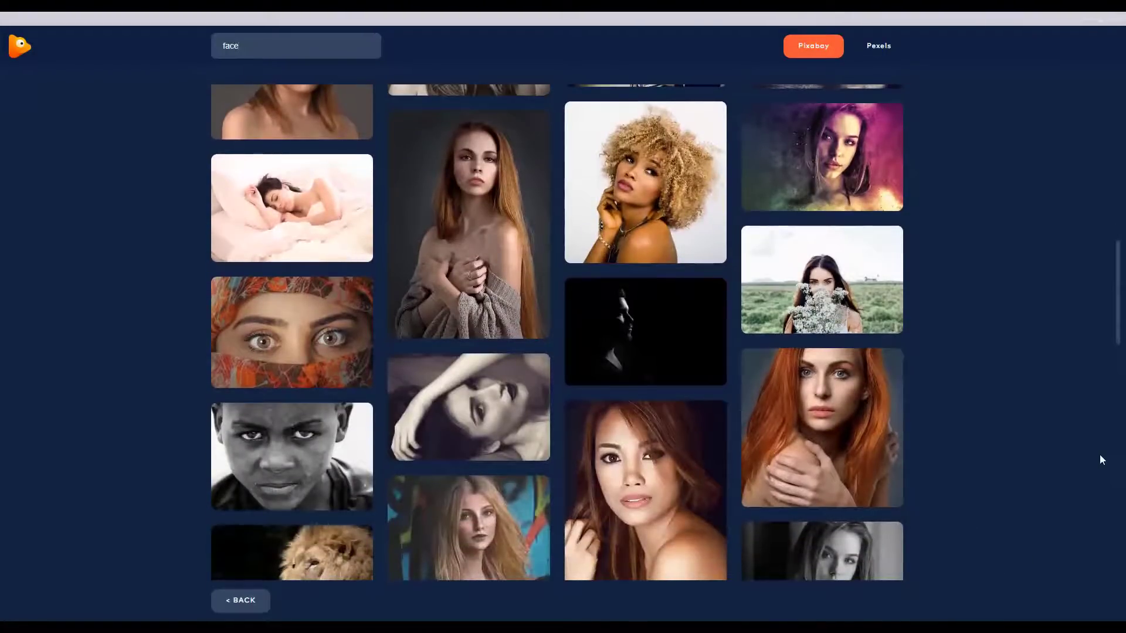
scroll(1099, 455, down, 5)
scroll(1062, 437, down, 4)
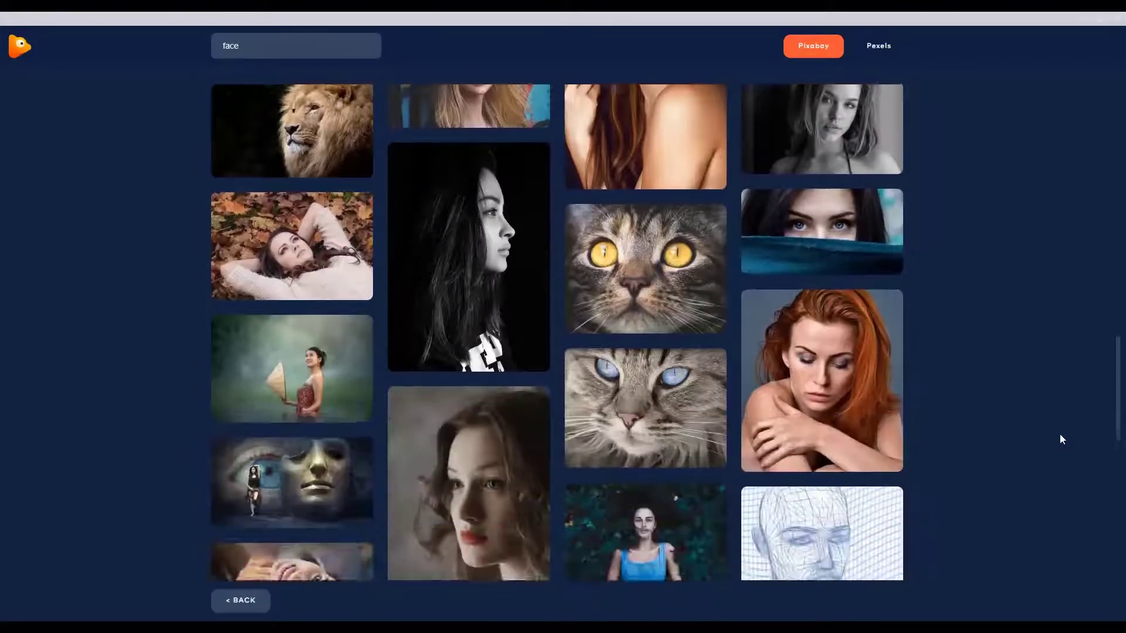
scroll(1061, 432, down, 2)
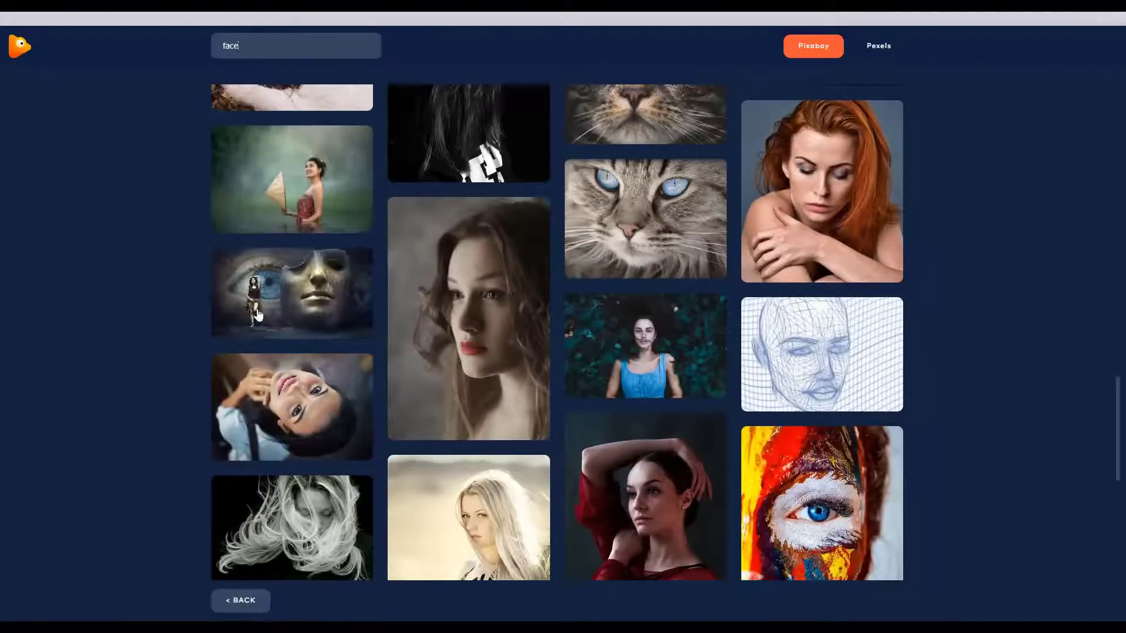
Step: Try the eye-and-mask artwork with a square crop shifted toward the standing woman, then leave the crop screen
mouse_move(322, 306)
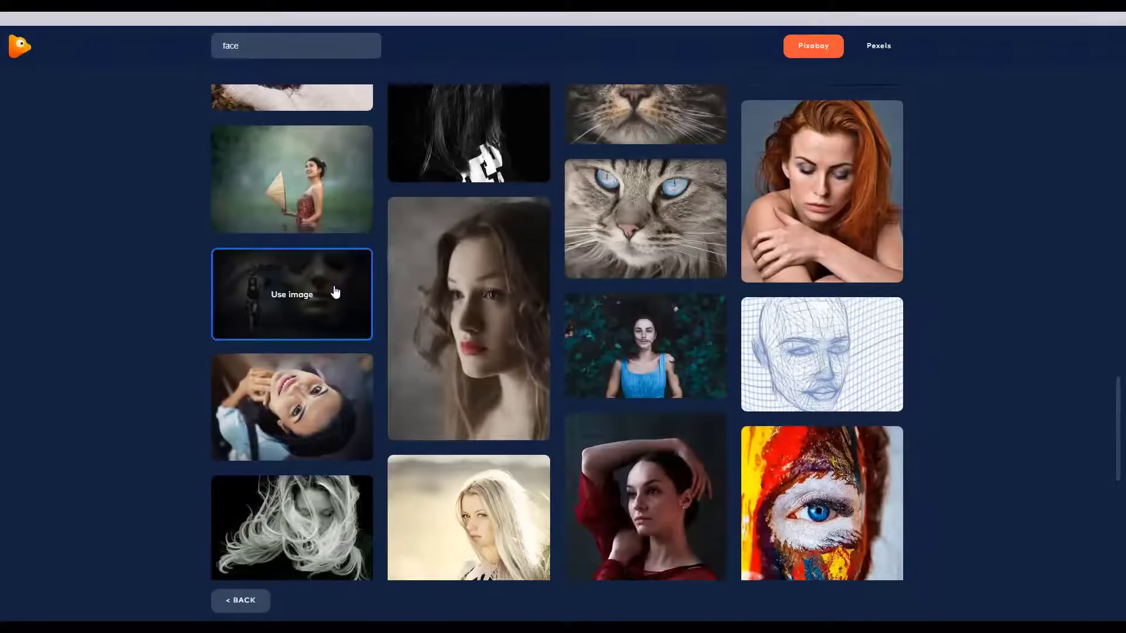
click(336, 292)
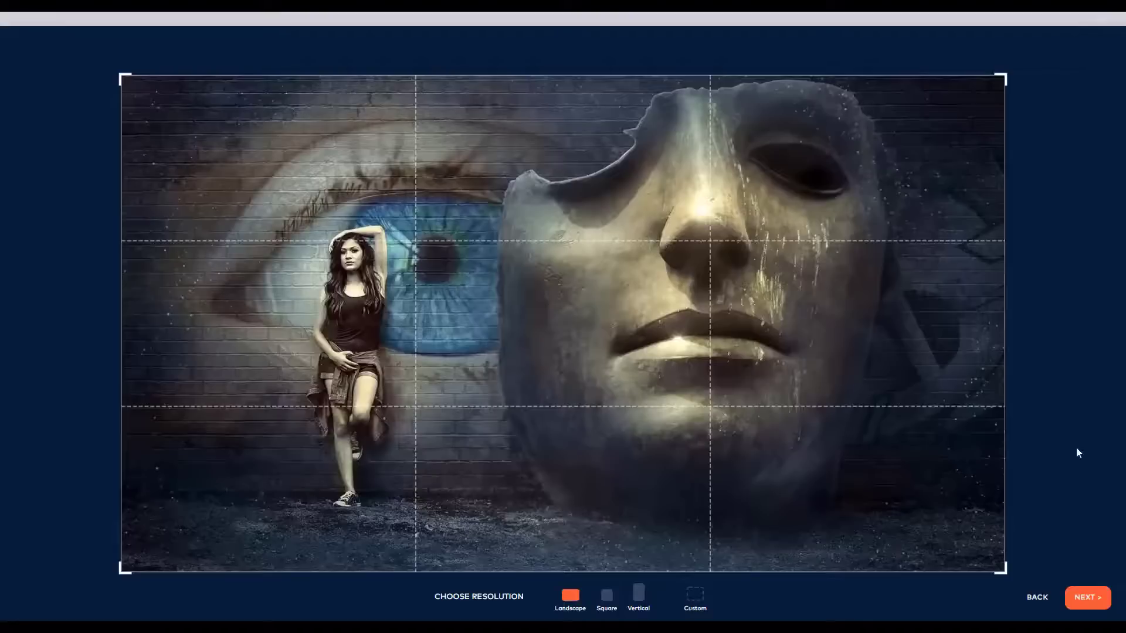
click(609, 603)
drag(649, 520, 544, 517)
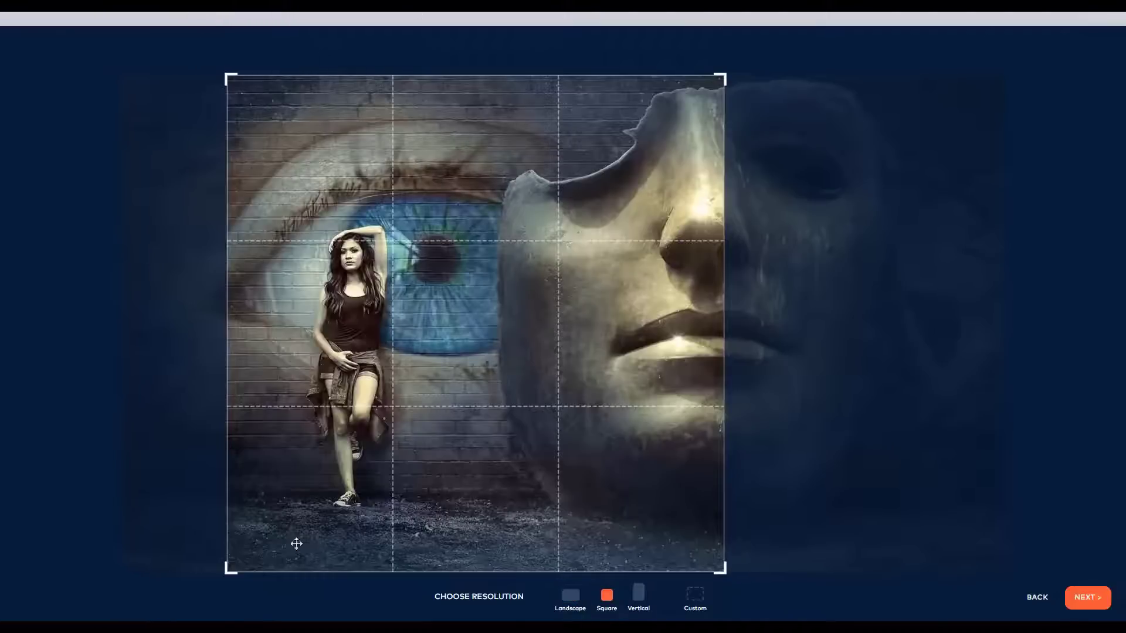
click(1042, 607)
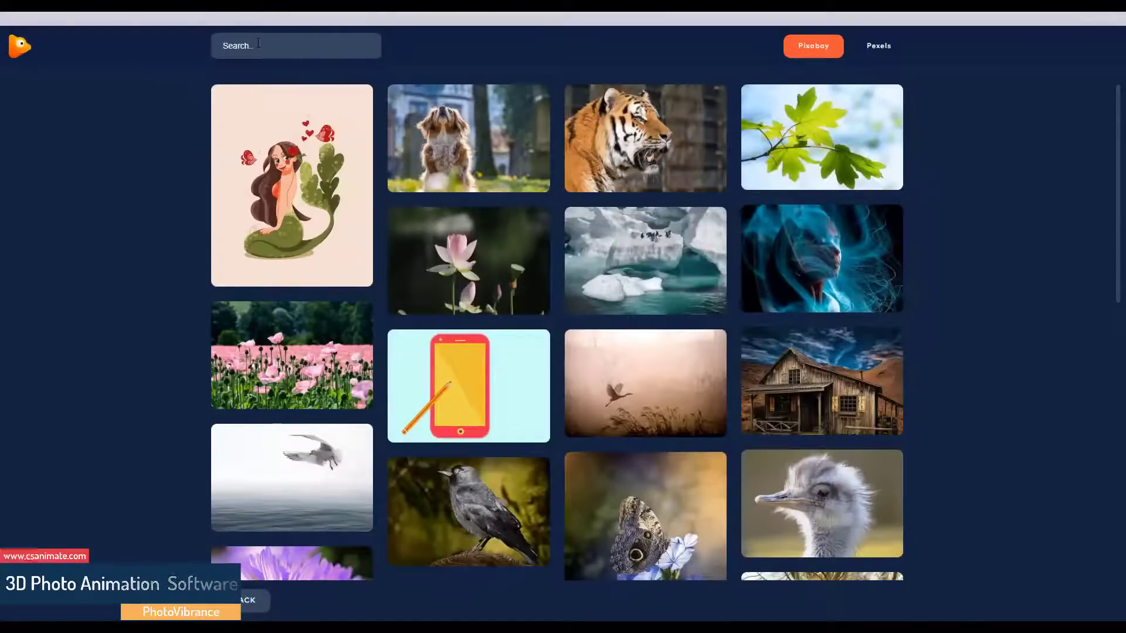
Step: Search for "face" and bring the multicoloured painted face image into the editor with a square crop
text(face)
key(Return)
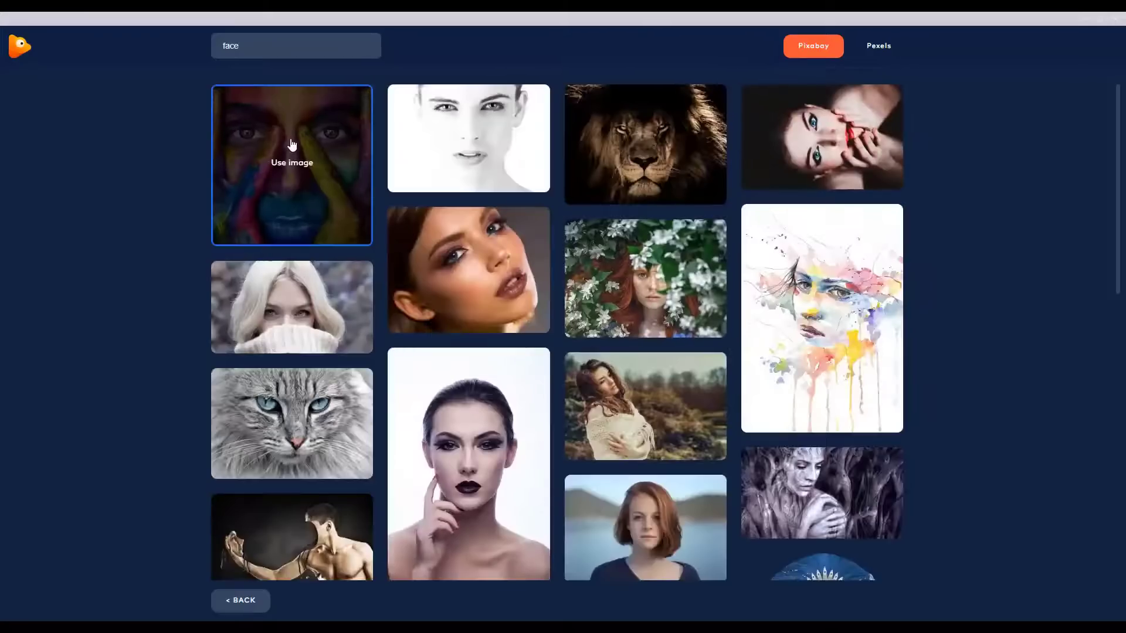
click(292, 149)
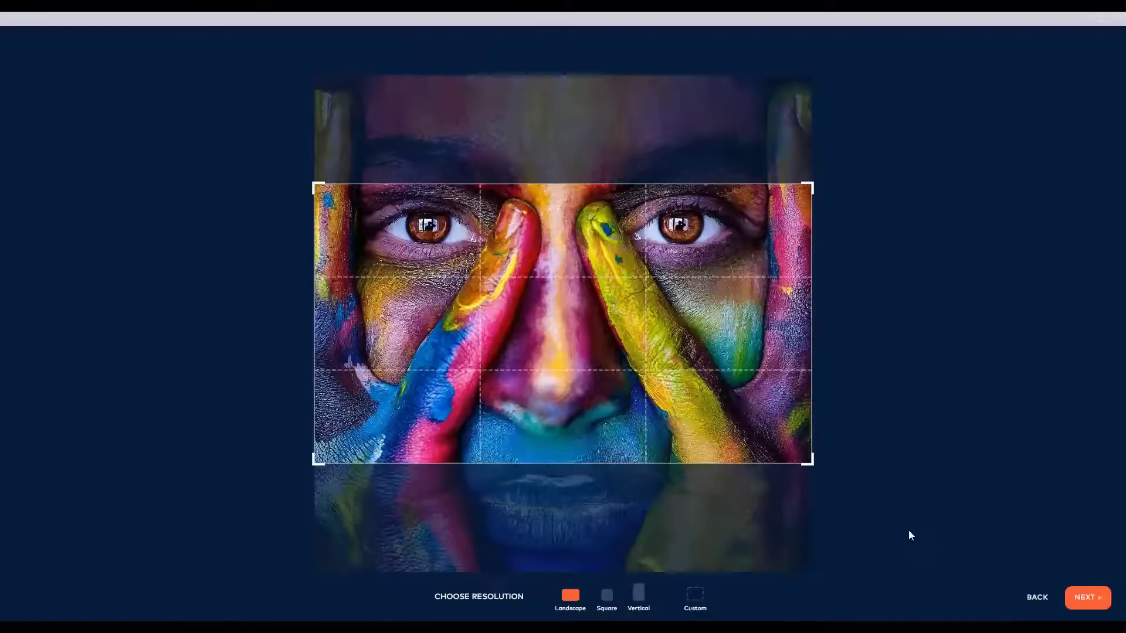
click(607, 595)
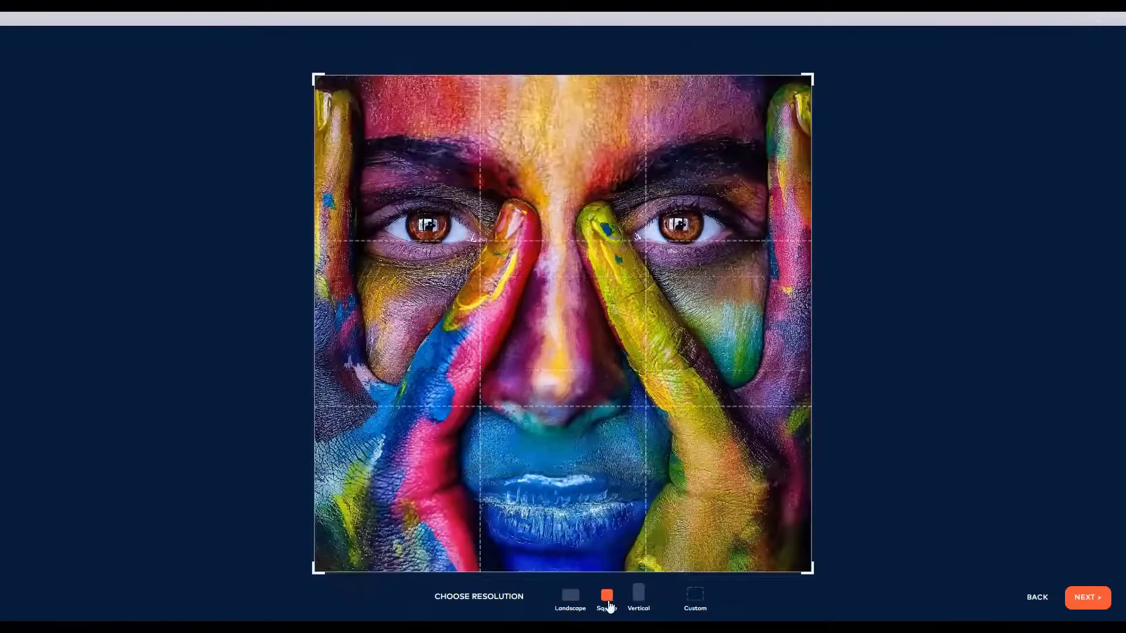
click(1092, 605)
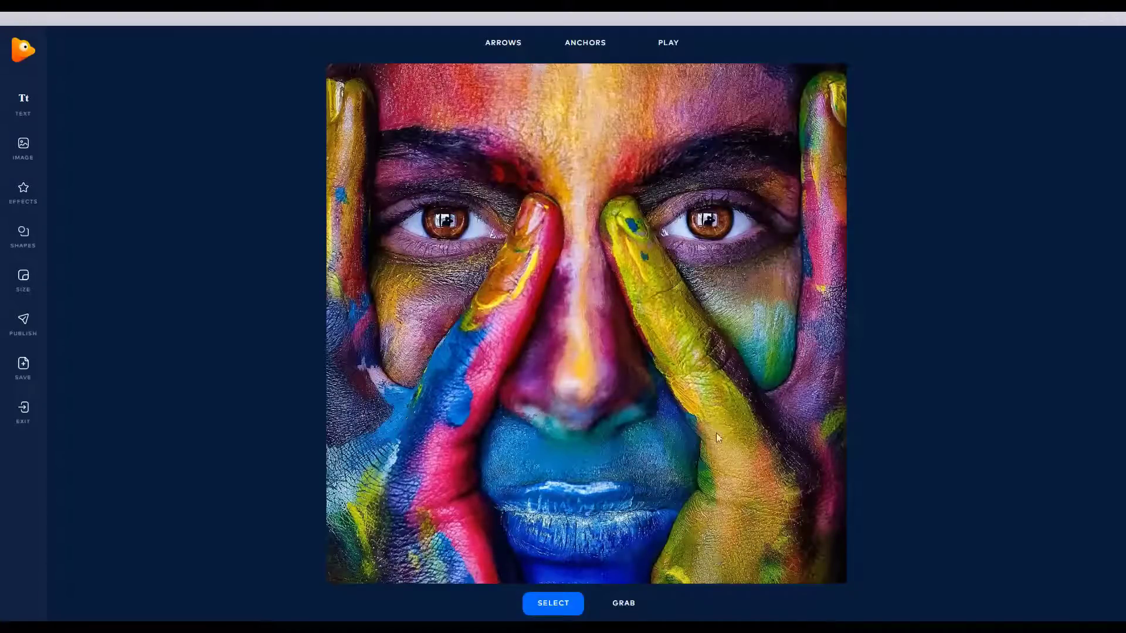
Step: Place single anchors around the edge of the eye on the right side of the face
click(604, 43)
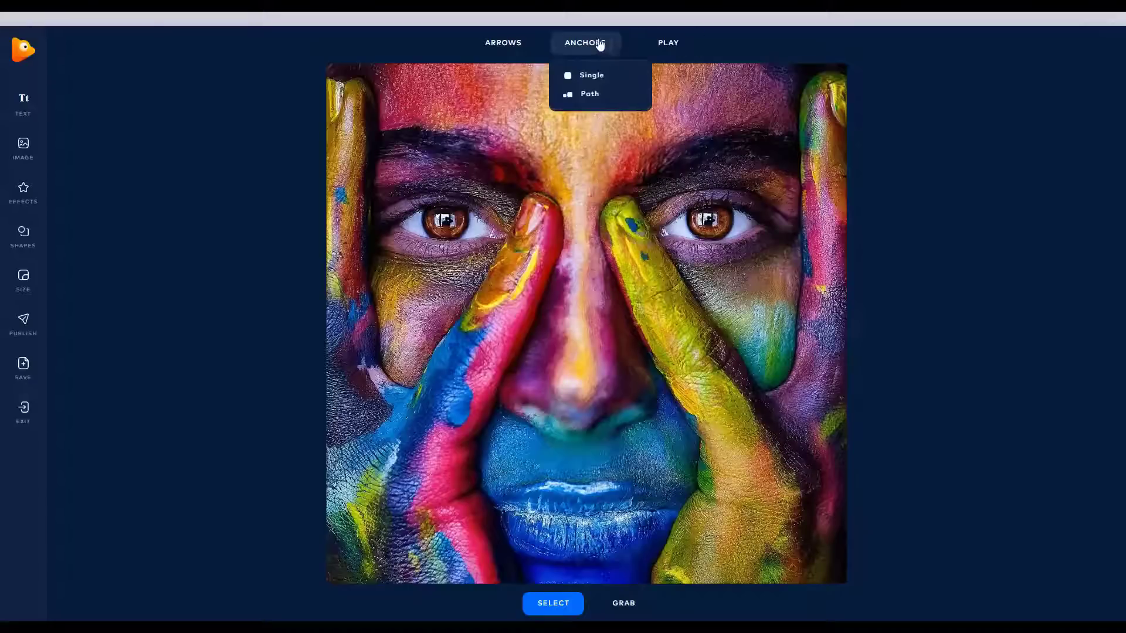
click(604, 82)
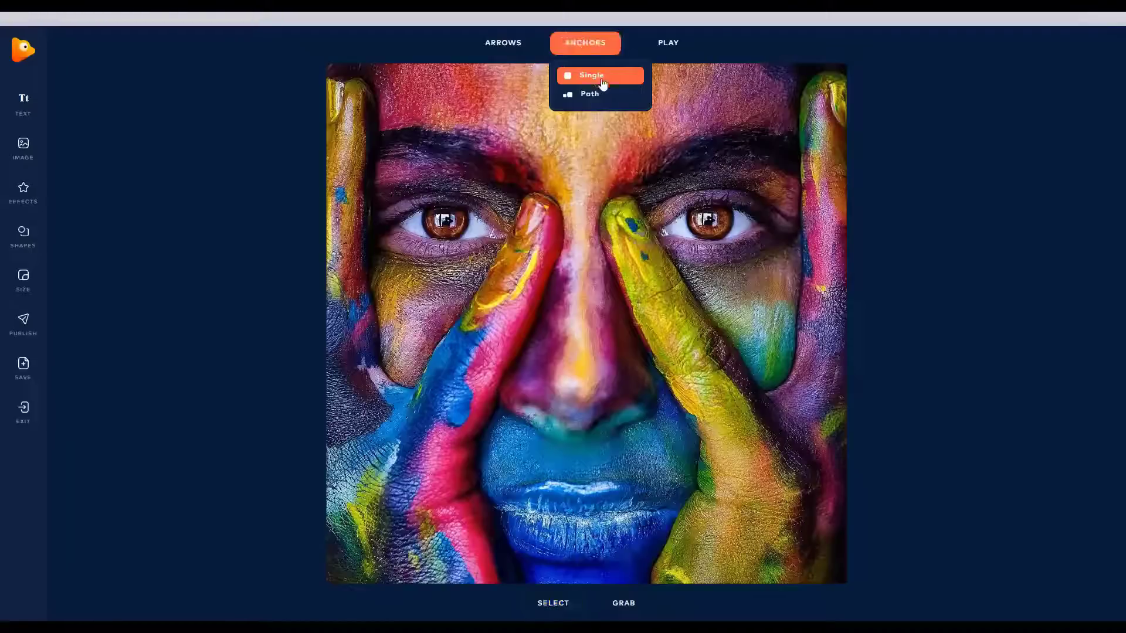
click(667, 222)
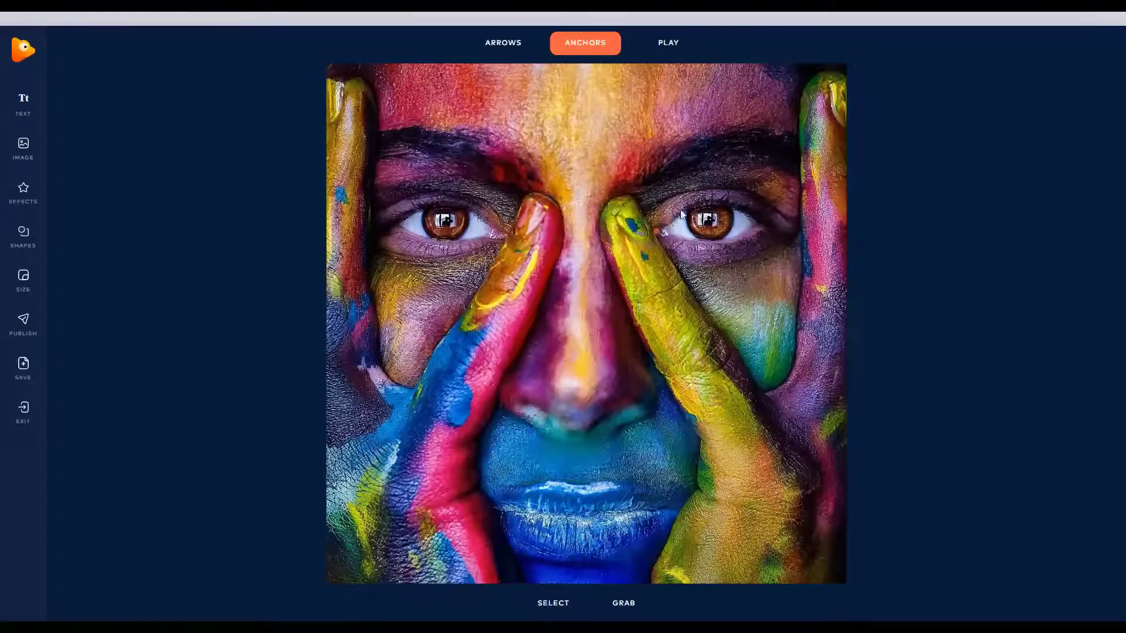
click(681, 209)
click(709, 202)
click(732, 202)
Step: Place single anchors around the edge of the eye on the left side of the face
click(492, 217)
click(477, 207)
click(455, 202)
click(427, 201)
click(400, 210)
click(397, 224)
click(407, 228)
click(420, 239)
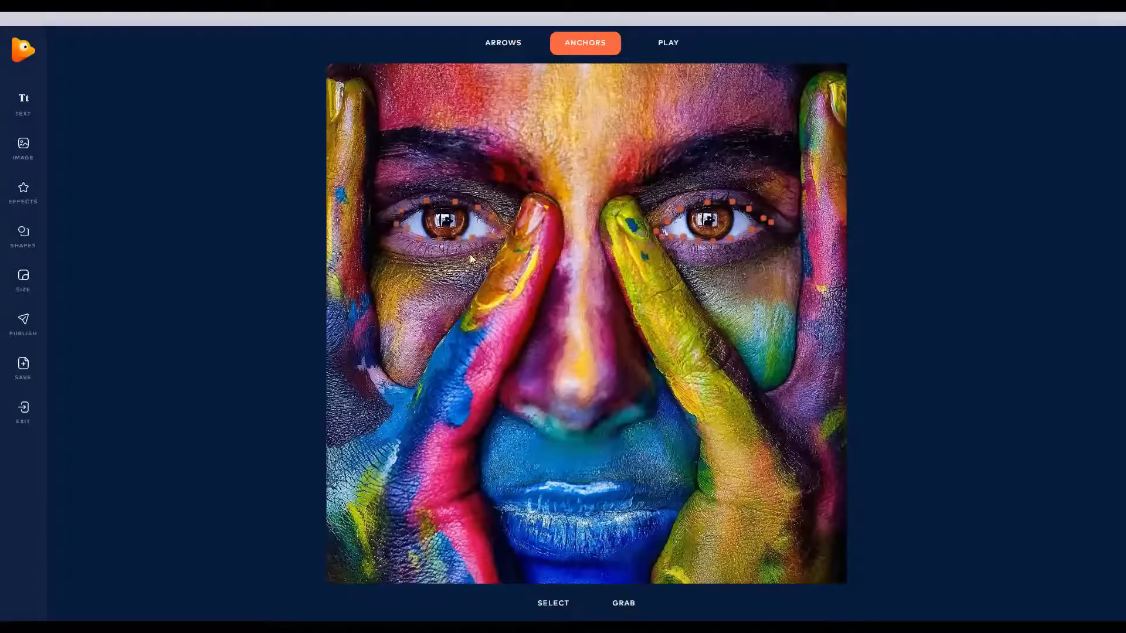
Step: Place single anchors across the nose tip, around the nostrils and beneath the nose
click(569, 387)
click(617, 387)
click(636, 394)
click(655, 404)
click(645, 416)
click(632, 424)
click(611, 434)
click(594, 441)
click(554, 388)
click(541, 387)
click(524, 387)
click(514, 382)
Step: Anchor both edges of the pink-and-blue finger that runs from the nose bridge to the left cheek
click(517, 353)
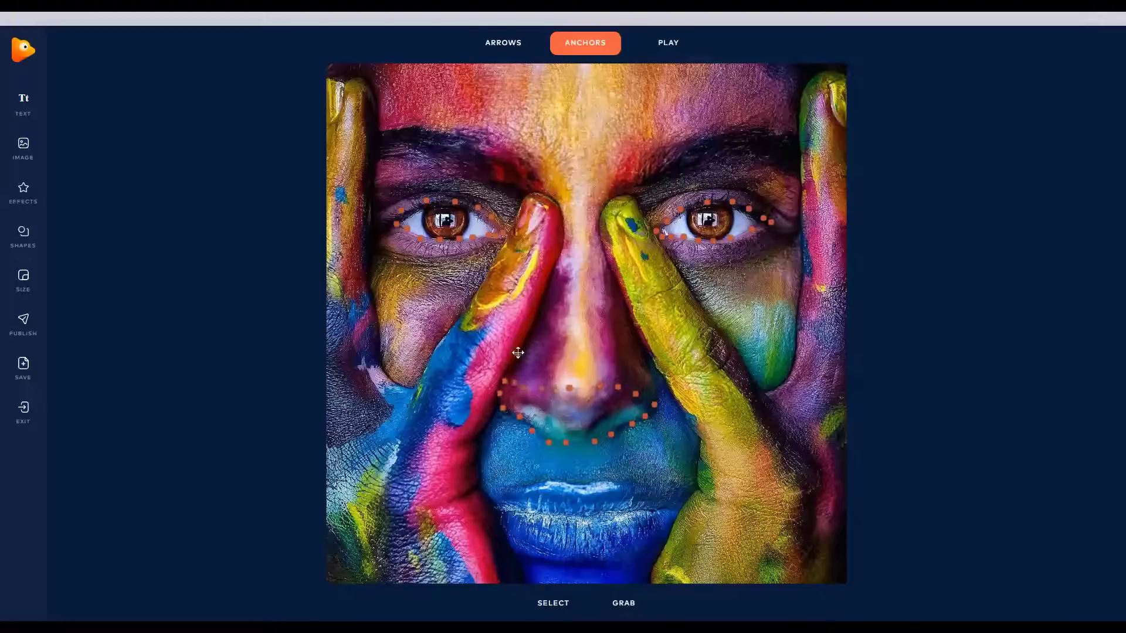
click(530, 327)
click(540, 303)
click(555, 266)
click(462, 312)
click(435, 352)
click(402, 386)
Step: Place anchors up the inner edge of the outermost finger on the left, from the cheek to above the fingertip
click(374, 346)
click(368, 288)
click(369, 226)
click(377, 135)
click(357, 73)
Step: Place anchors over the outermost fingertip on the right and down its inner edge toward the cheek
click(844, 71)
click(828, 70)
click(813, 76)
click(801, 95)
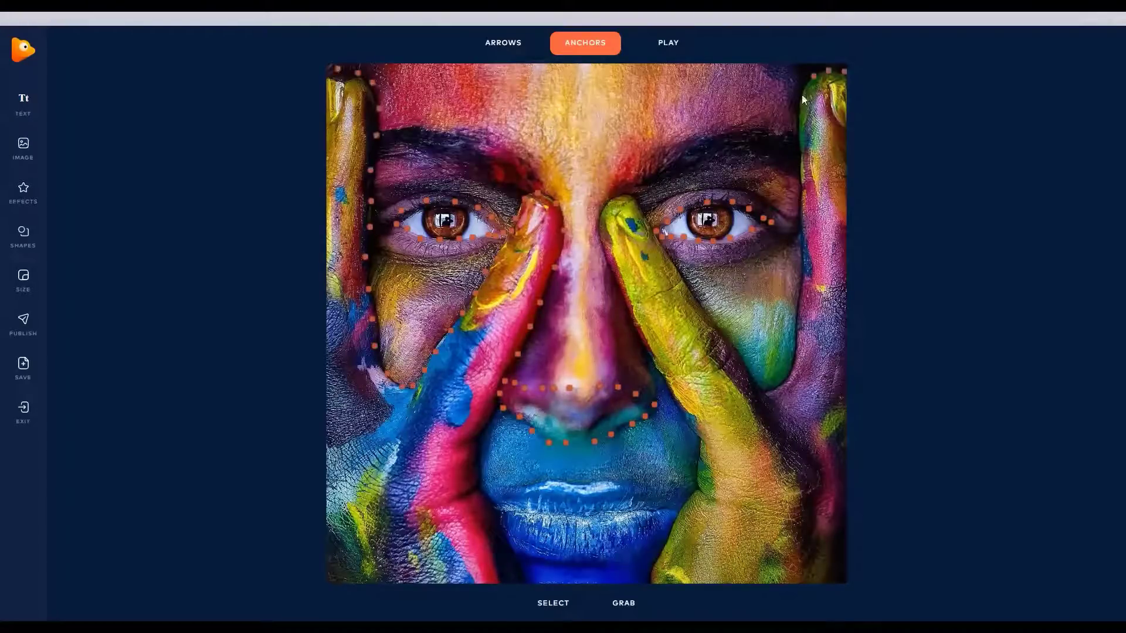
click(798, 130)
click(800, 184)
click(803, 231)
click(804, 262)
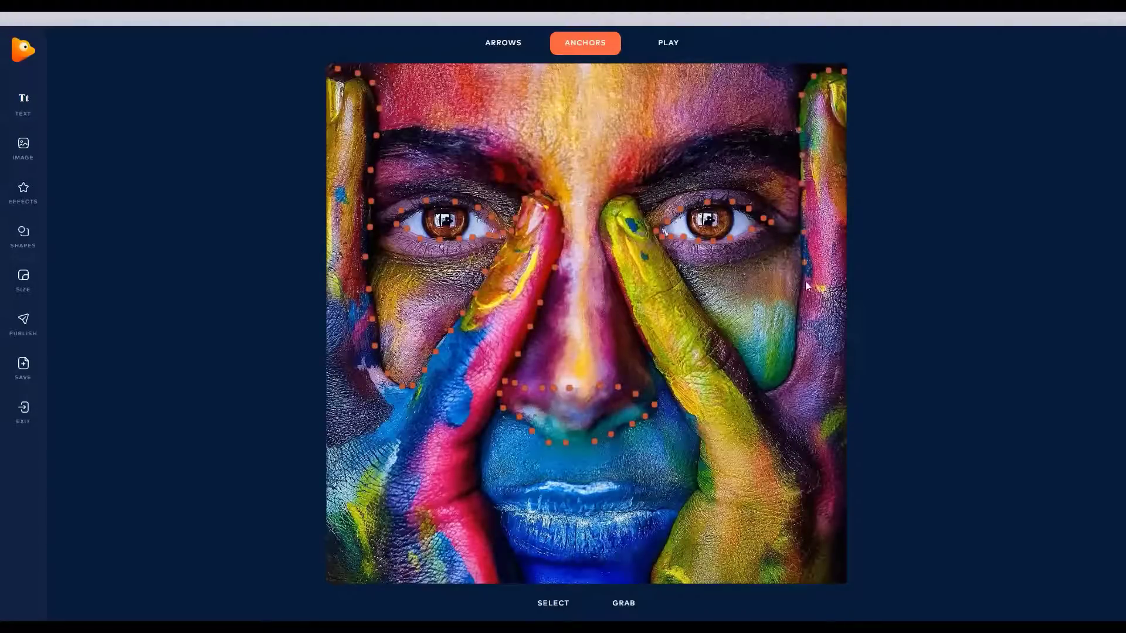
Step: Outline the yellow finger beside the nose with anchors along both of its edges and around its tip
click(728, 337)
click(694, 292)
click(667, 252)
click(645, 215)
click(615, 197)
click(612, 278)
click(634, 325)
Step: Place anchors along the inner edges of both hands on either side of the mouth
click(696, 438)
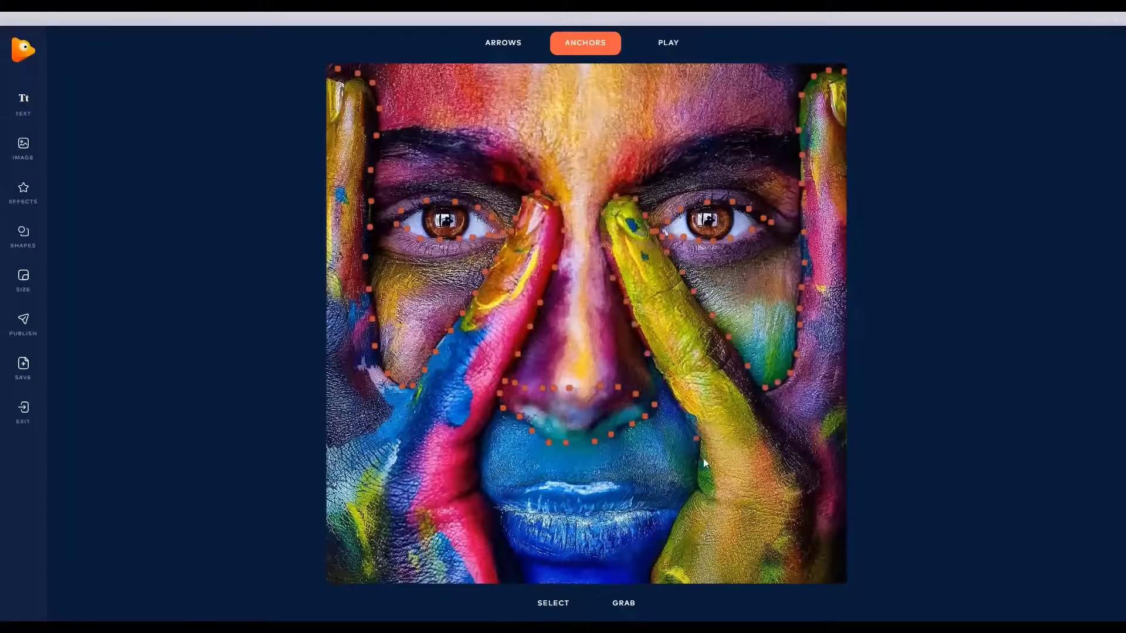
click(695, 459)
click(696, 482)
click(686, 501)
click(683, 518)
click(669, 532)
click(656, 557)
click(496, 407)
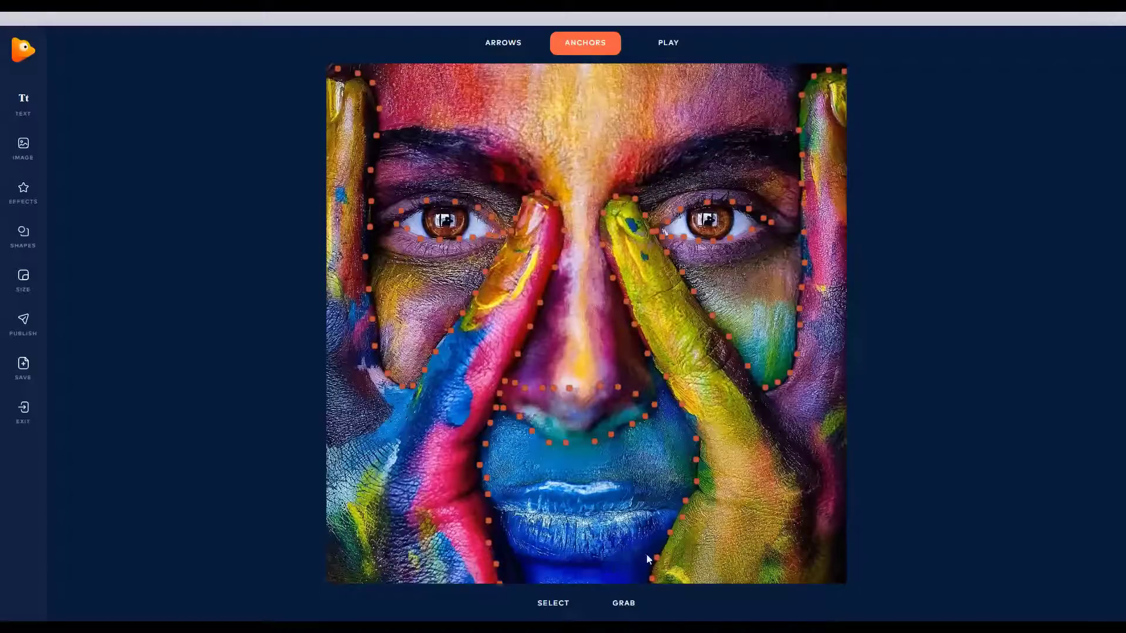
Step: Place a row of anchors along the line between the lips, from one mouth corner to the other
click(509, 512)
click(518, 511)
click(542, 514)
click(573, 516)
click(587, 516)
click(612, 513)
click(618, 511)
click(637, 510)
click(649, 508)
click(664, 506)
click(671, 506)
Step: Anchor the upper edge of the top lip and the lower edge of the bottom lip
click(591, 481)
click(602, 480)
click(616, 481)
click(641, 483)
click(649, 490)
click(659, 493)
click(565, 481)
click(548, 481)
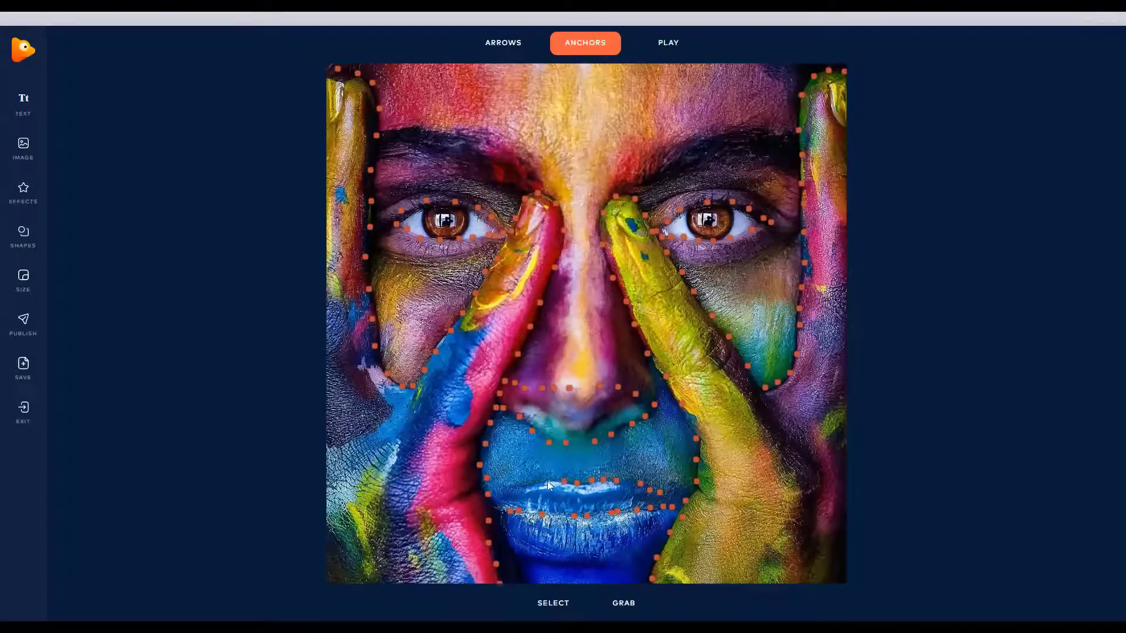
click(524, 486)
click(511, 491)
click(516, 551)
click(536, 556)
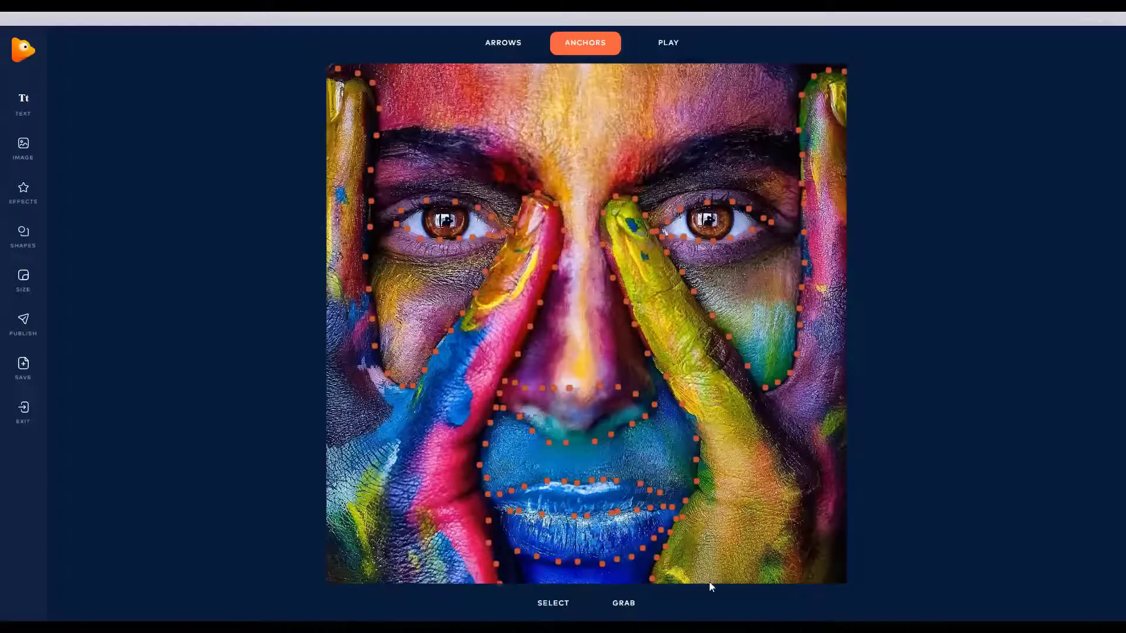
Step: Draw five short single motion arrows pointing down across the forehead
click(502, 41)
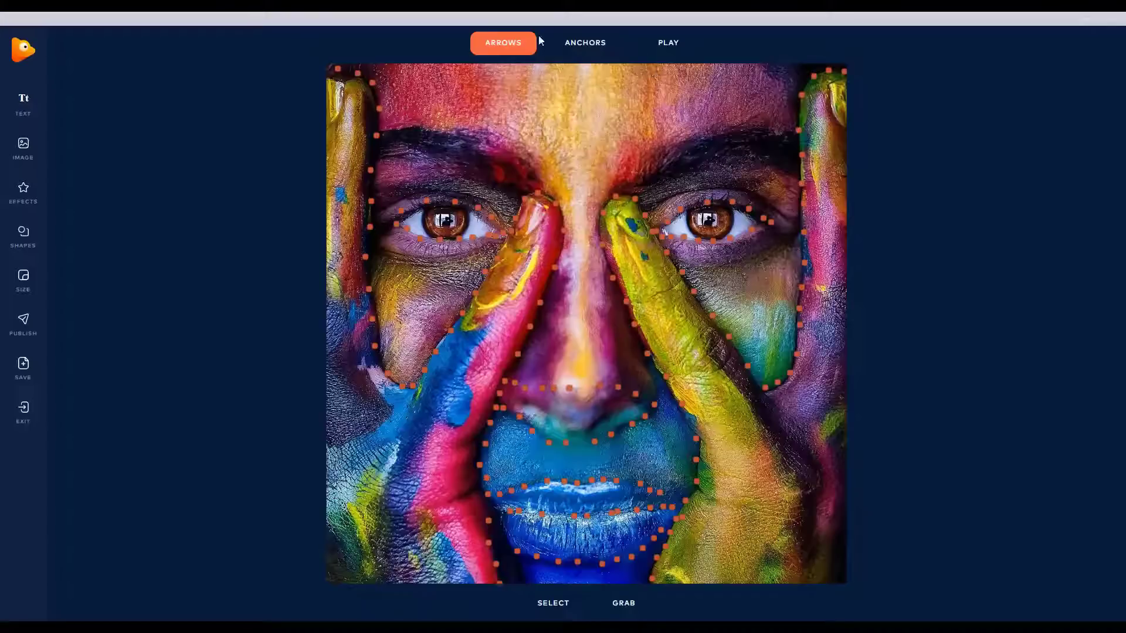
mouse_move(522, 44)
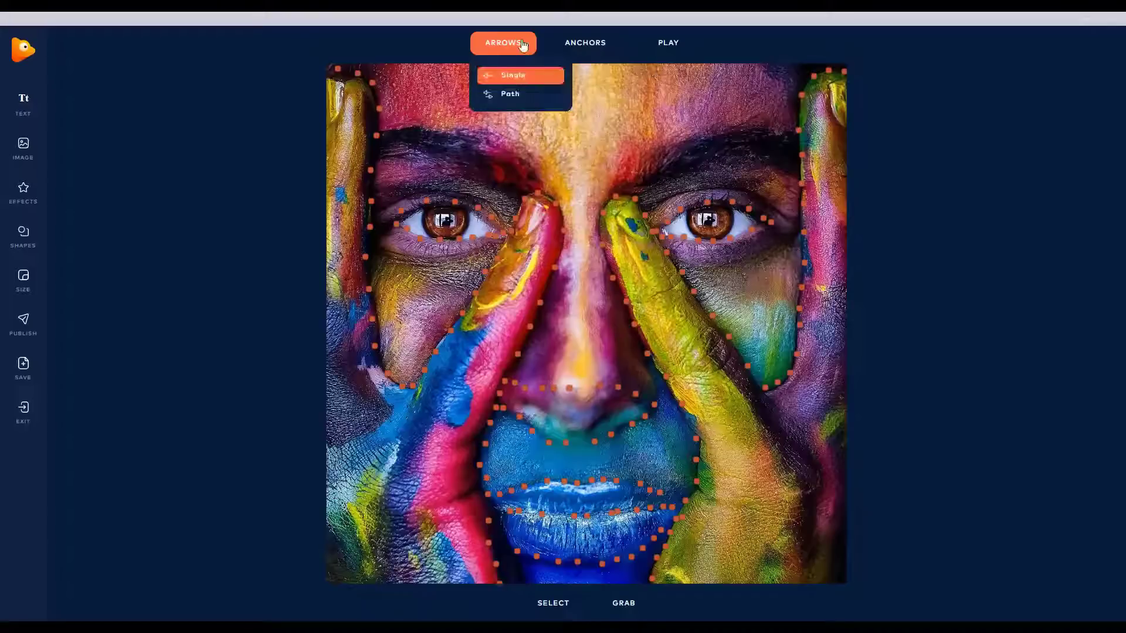
click(518, 78)
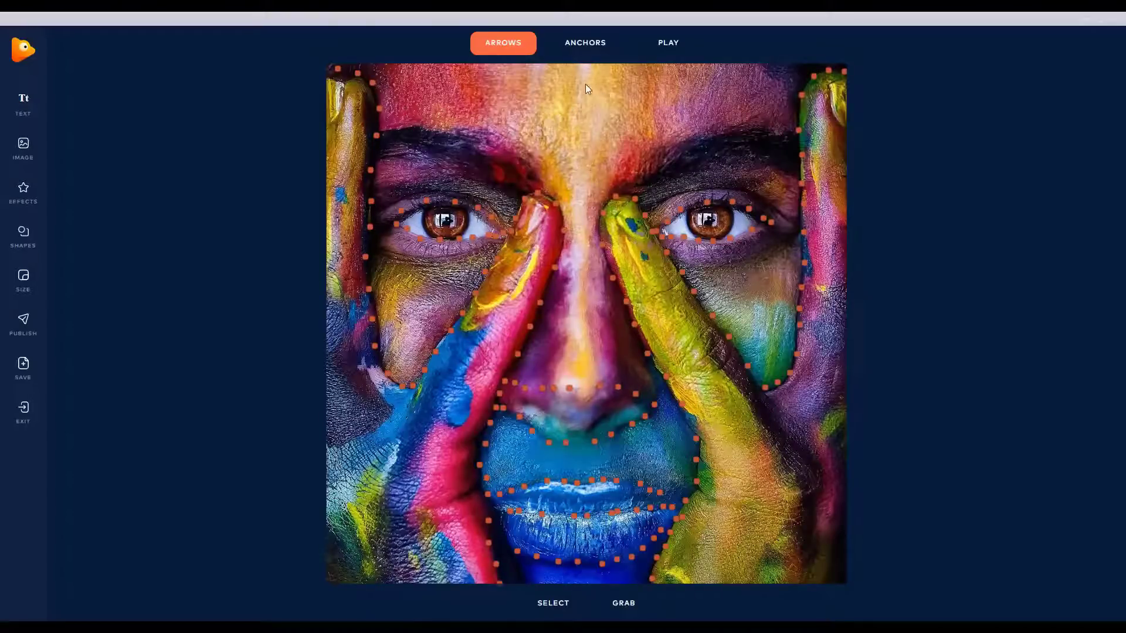
click(582, 134)
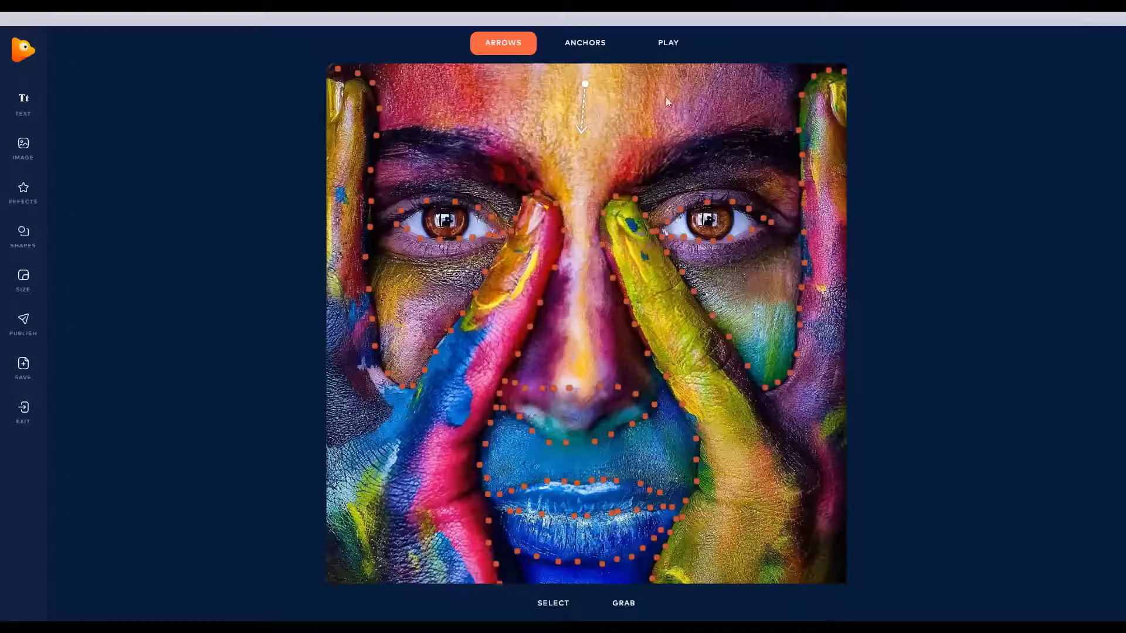
click(723, 103)
click(495, 115)
click(437, 89)
click(450, 111)
Step: Restrict the selection to Just Arrows, select all the forehead arrows and delete them
click(545, 602)
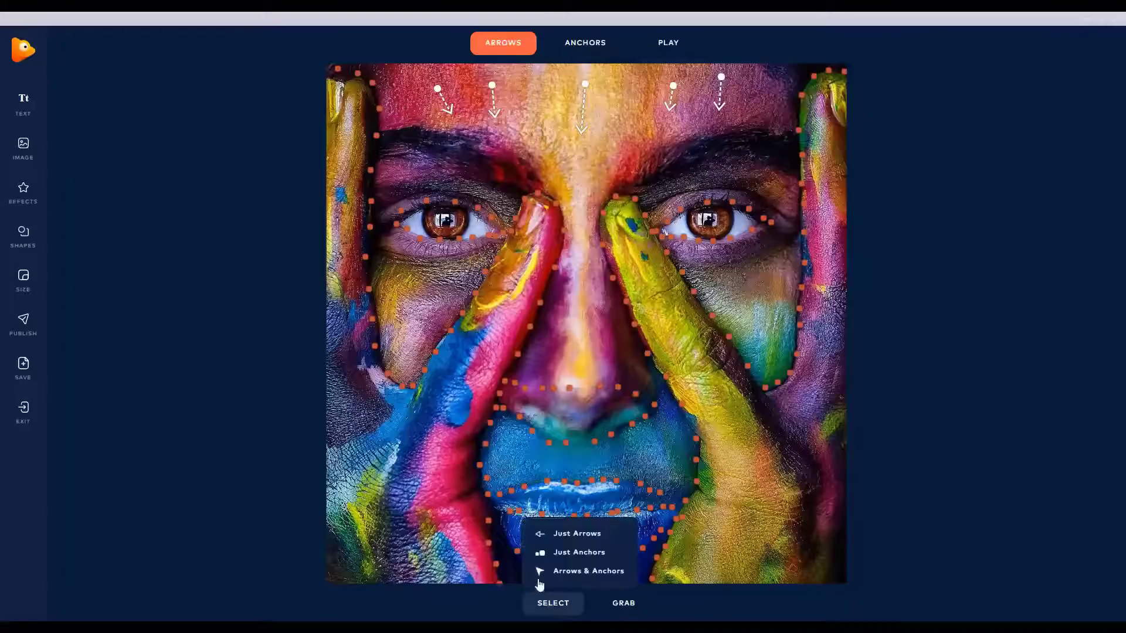
click(551, 533)
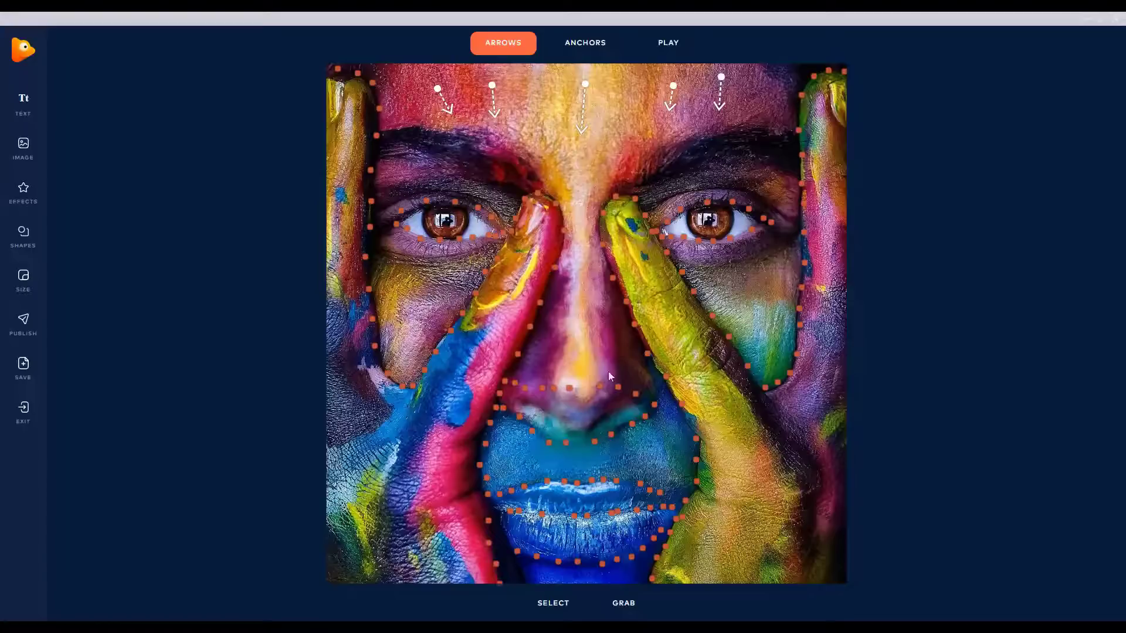
click(551, 603)
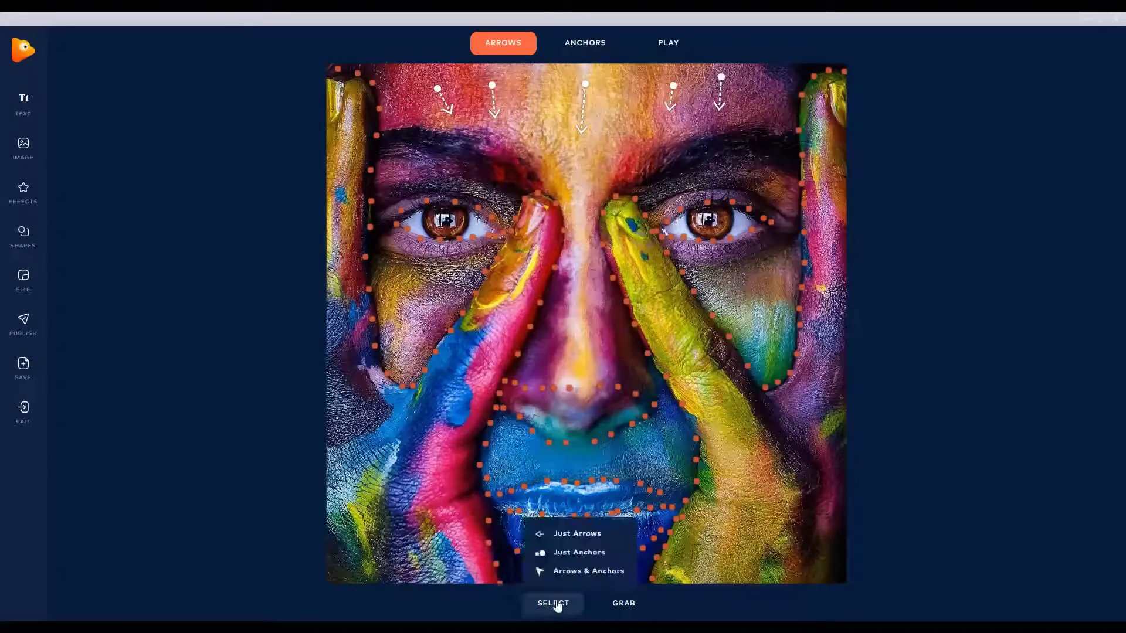
click(576, 534)
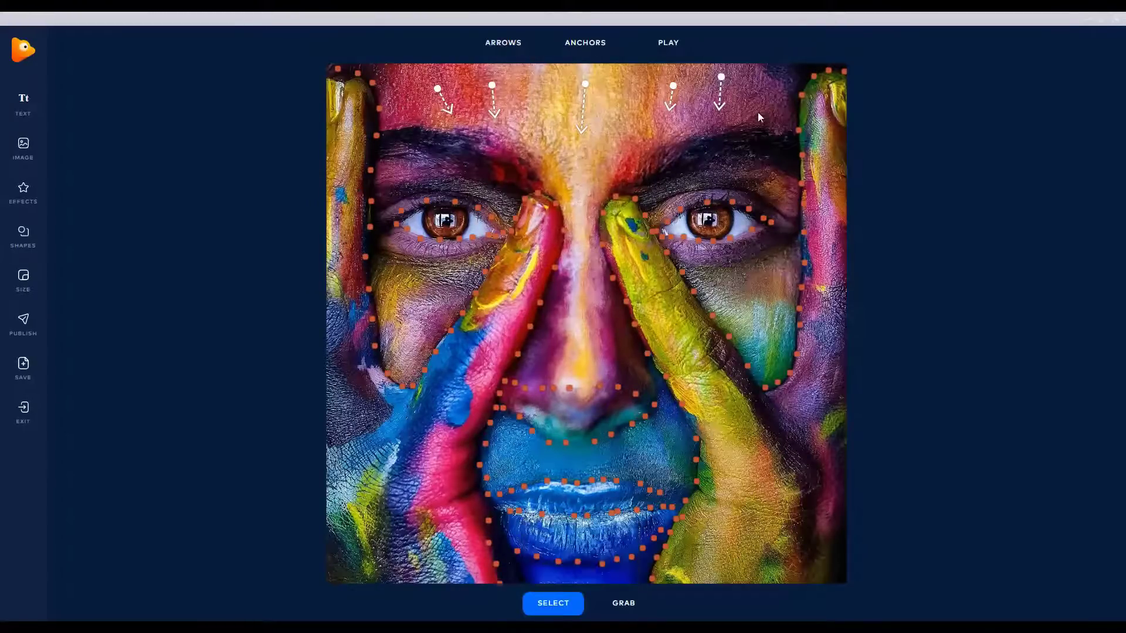
drag(760, 112, 417, 72)
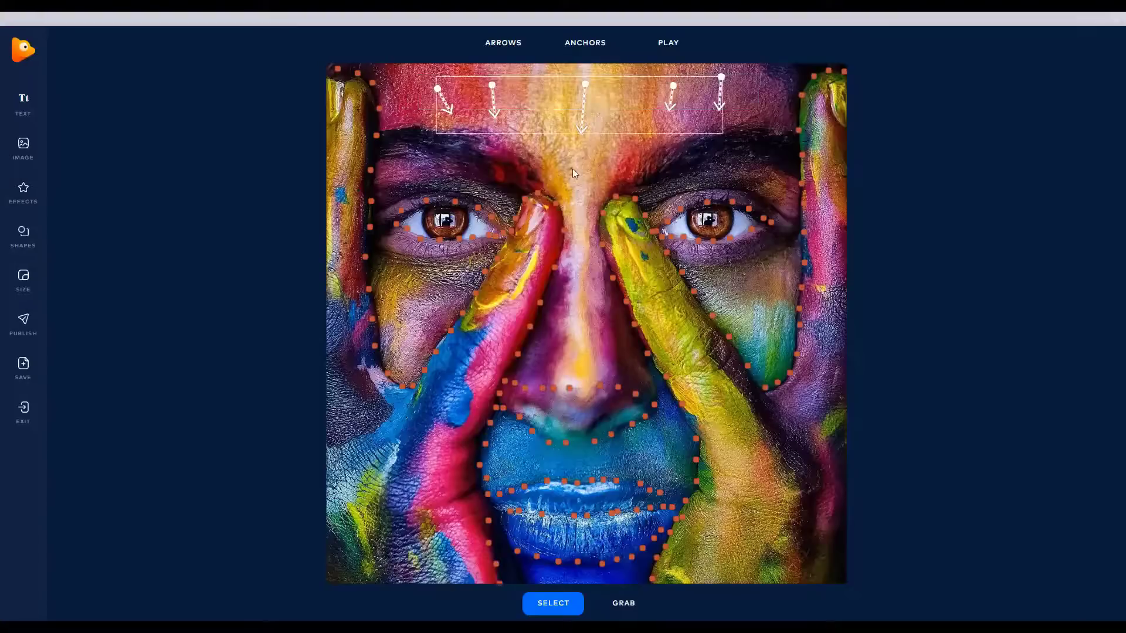
key(Delete)
Step: Draw three Path motion arrows running from the top of the forehead down the bridge of the nose
click(503, 42)
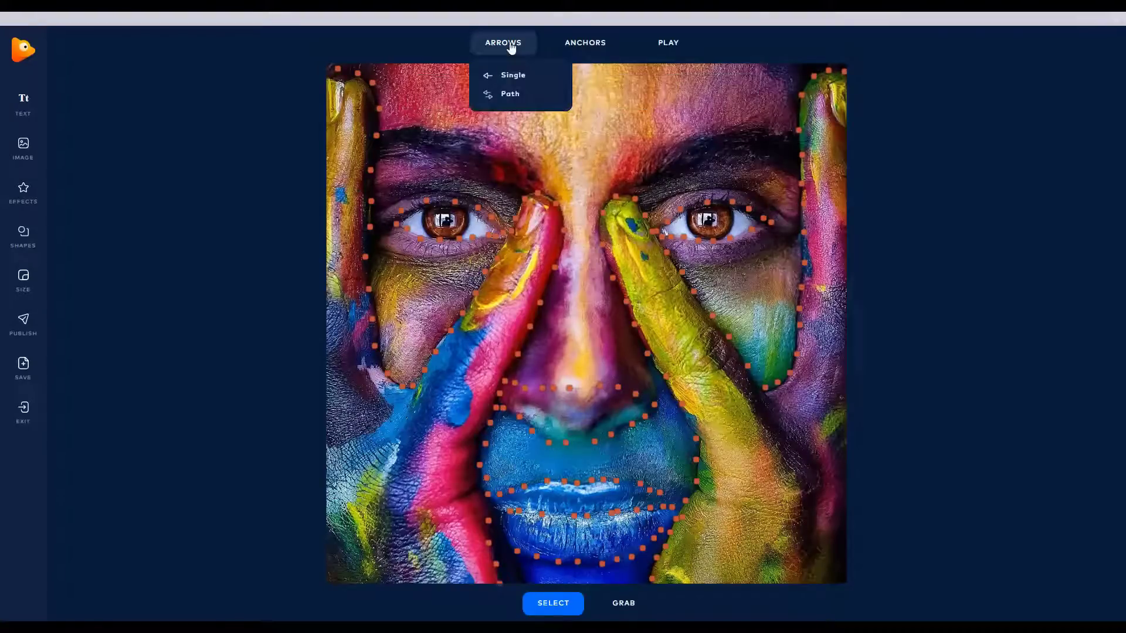
click(512, 97)
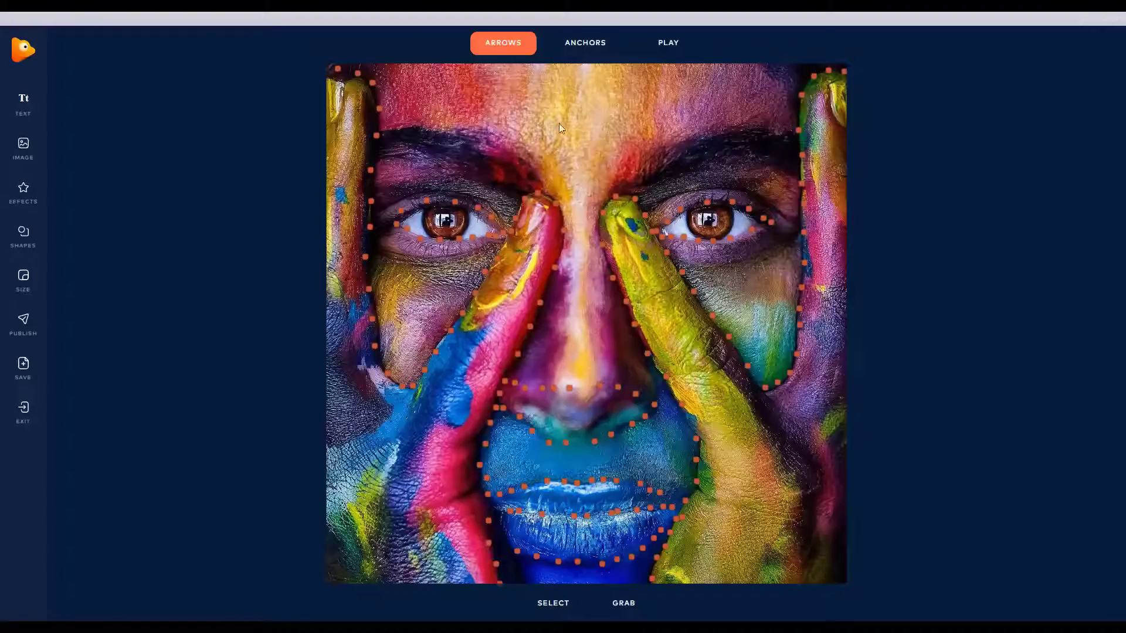
scroll(577, 147, down, 1)
drag(581, 65, 579, 197)
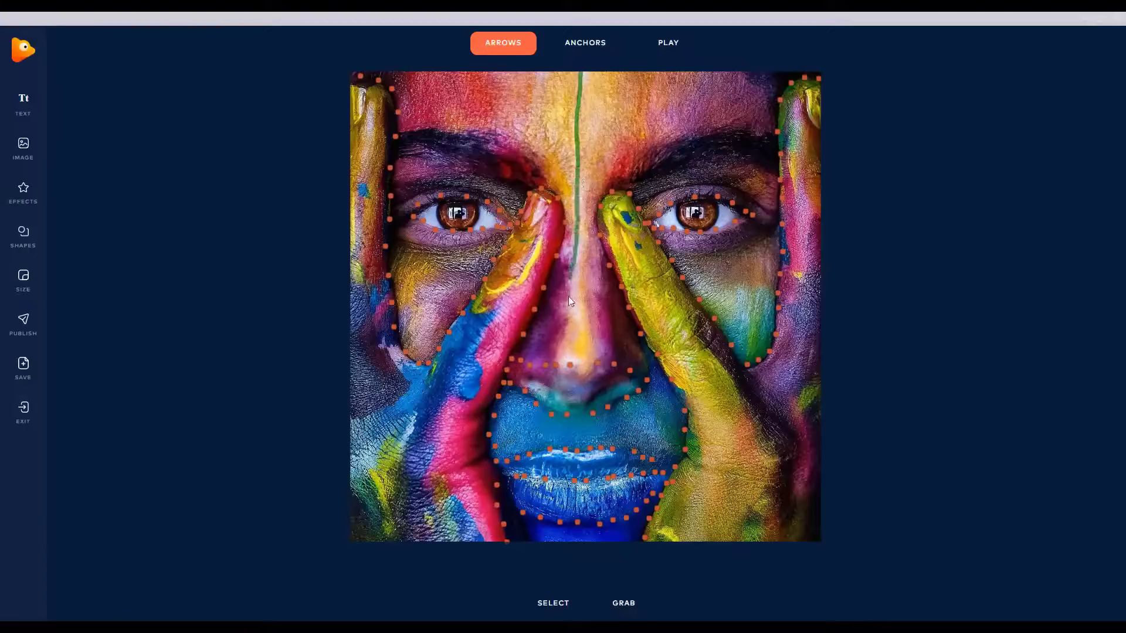
drag(570, 300, 576, 354)
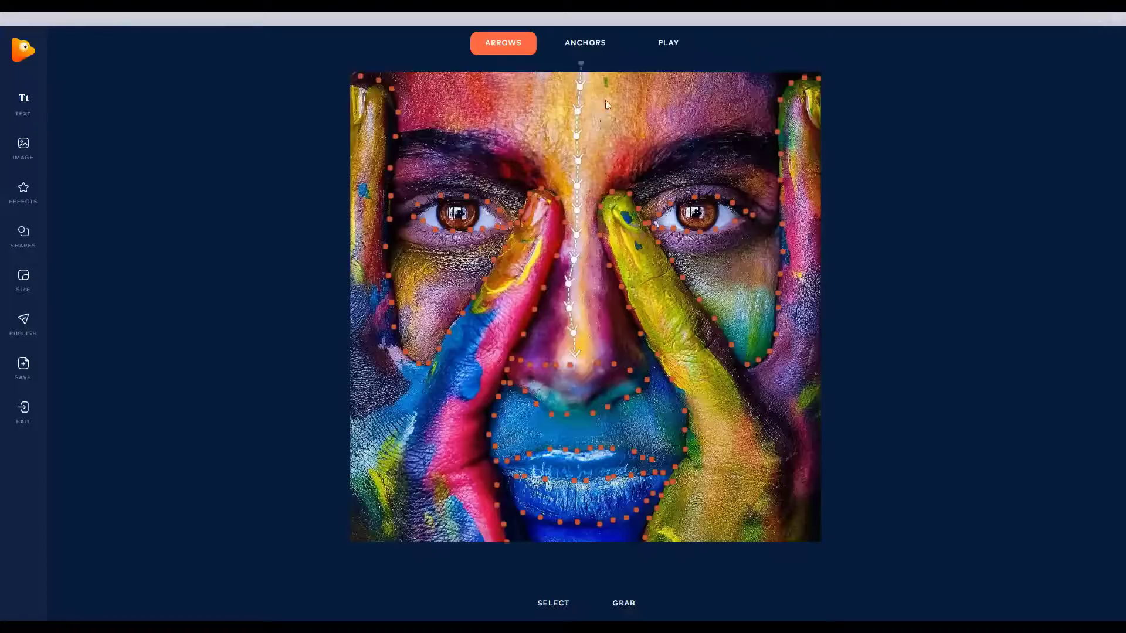
drag(589, 170, 601, 351)
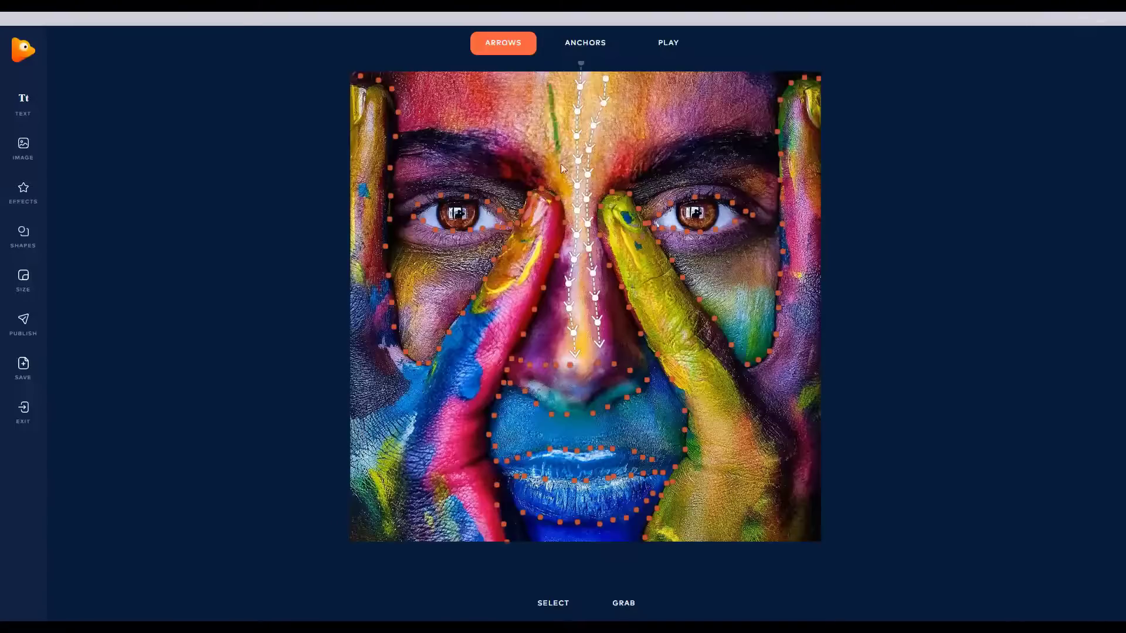
drag(566, 212, 547, 344)
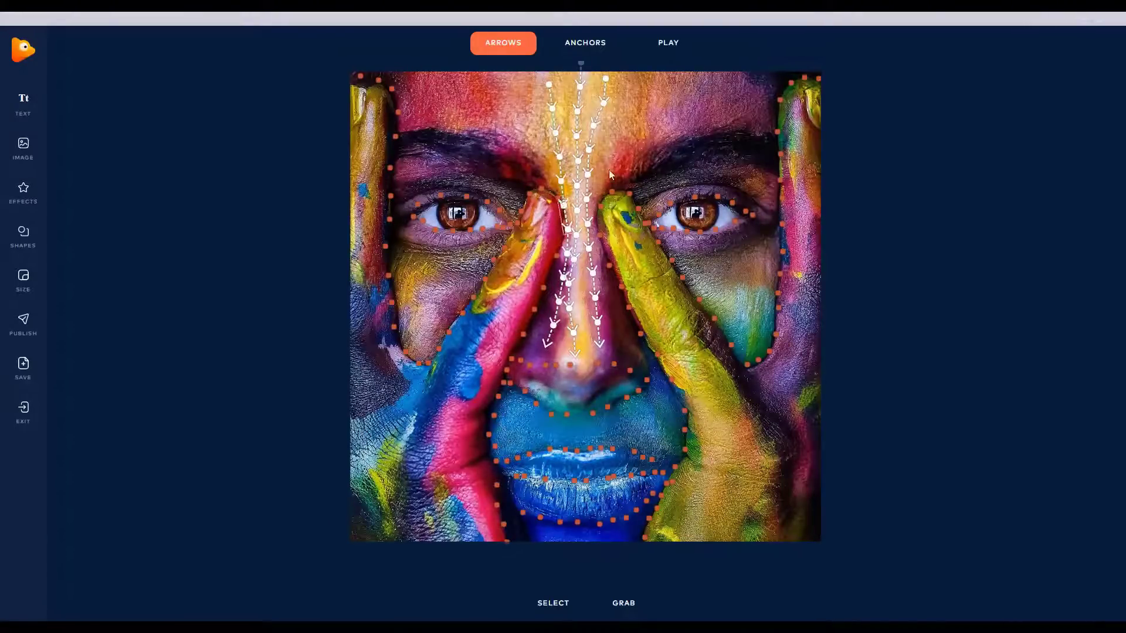
Step: Adjust the points of the nose motion paths, moving the leftmost path away from the pink fingertip
scroll(561, 206, up, 5)
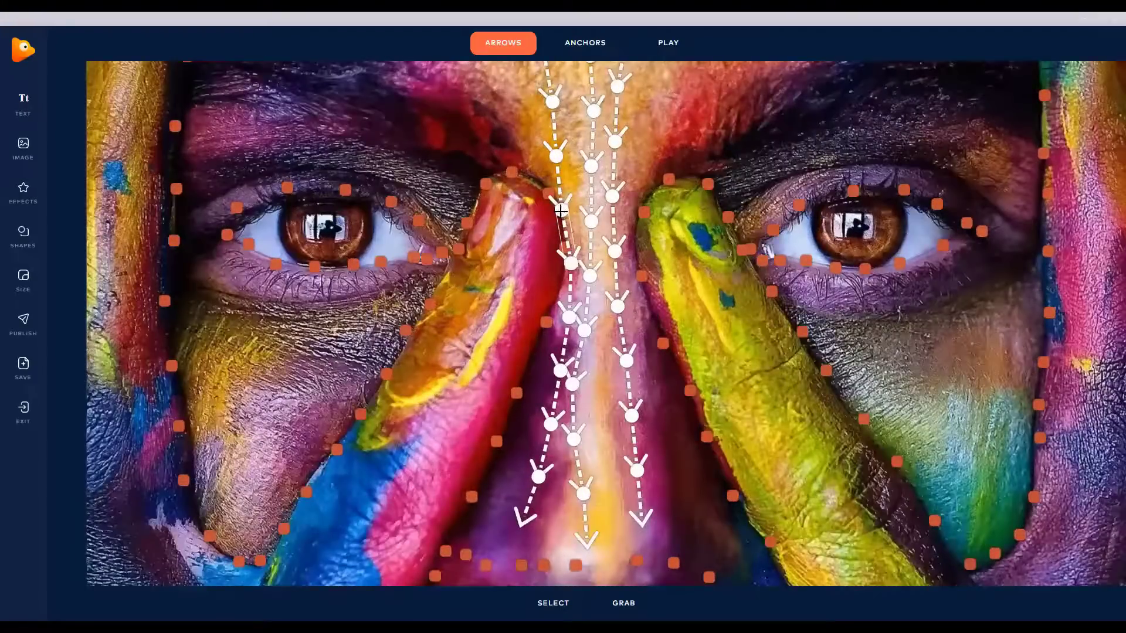
drag(563, 211, 572, 169)
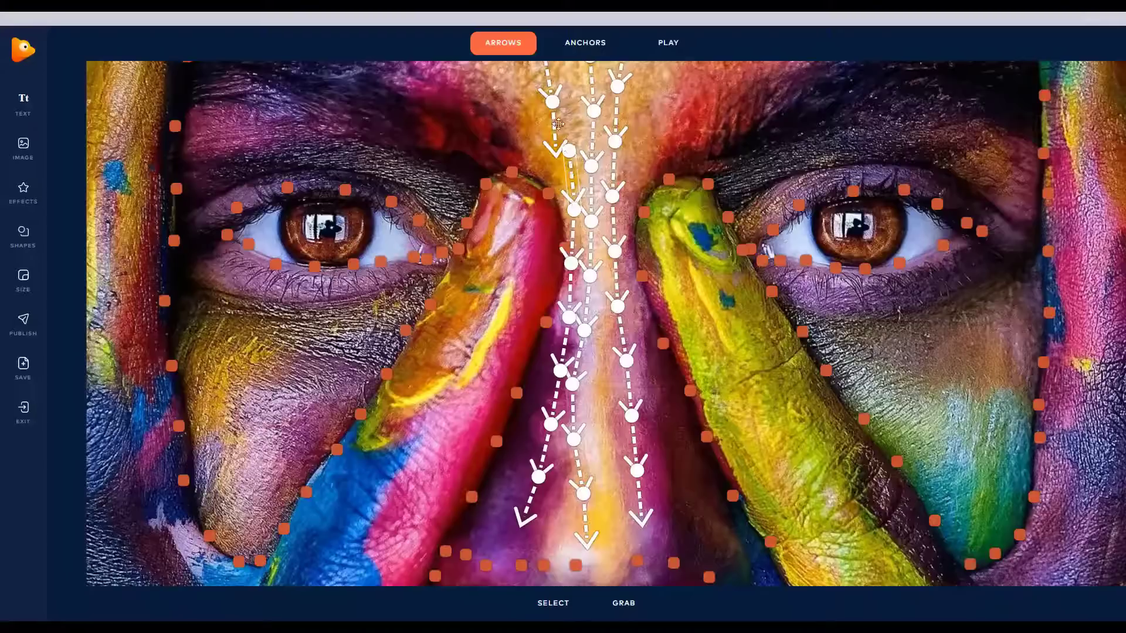
drag(551, 120, 560, 118)
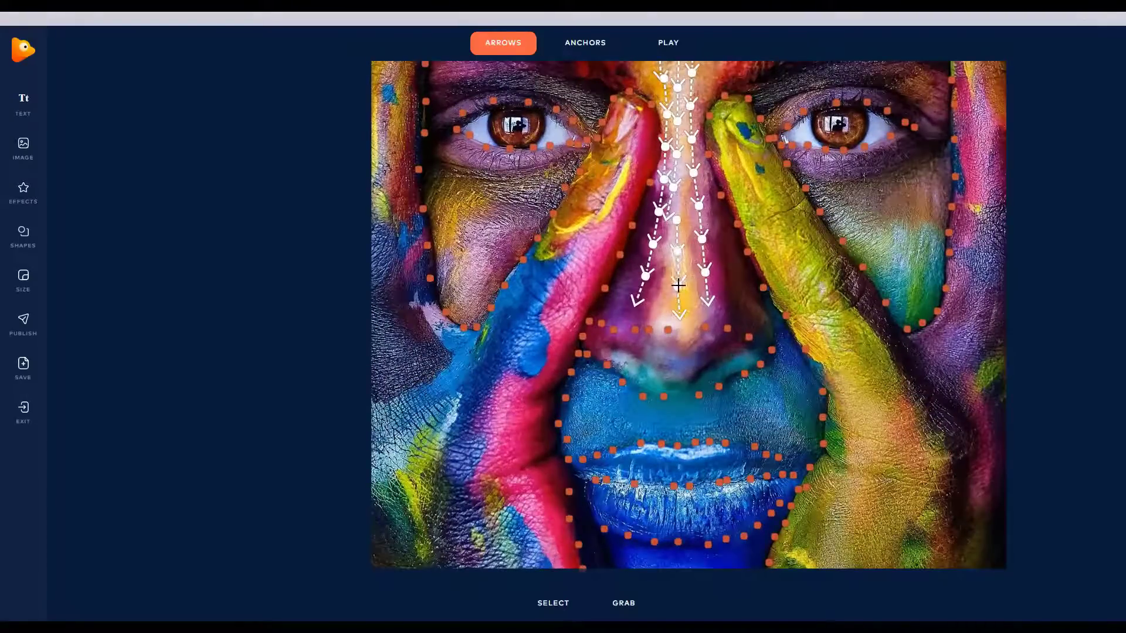
drag(673, 204, 676, 200)
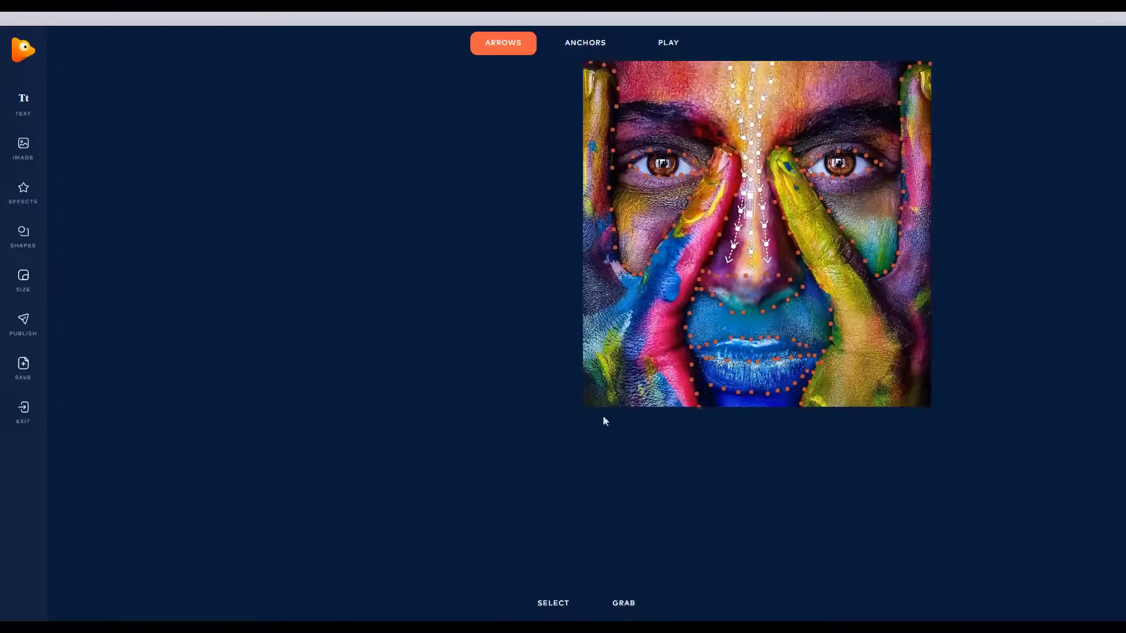
Step: Draw Path motion arrows along both eyebrows, each running outward from the nose bridge toward the outer fingers
click(624, 604)
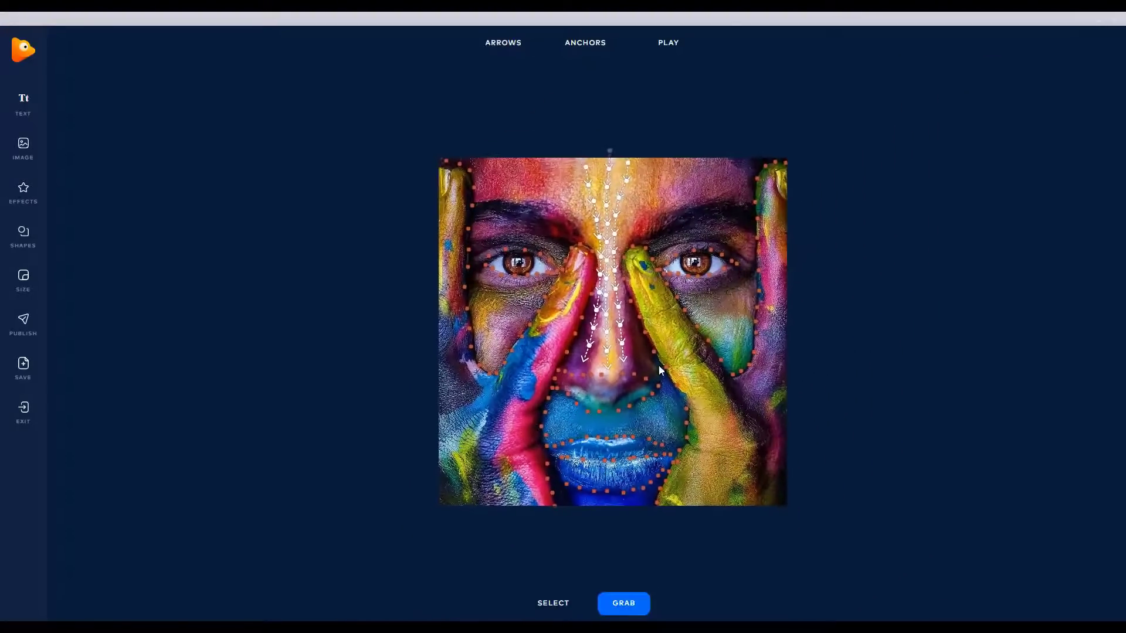
click(503, 42)
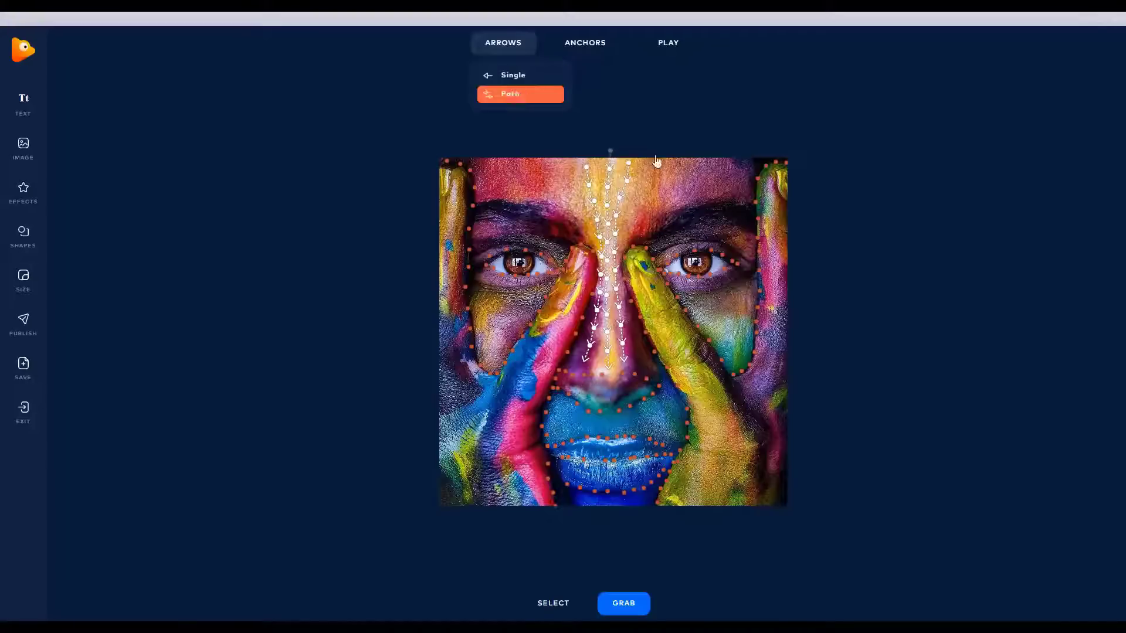
click(511, 97)
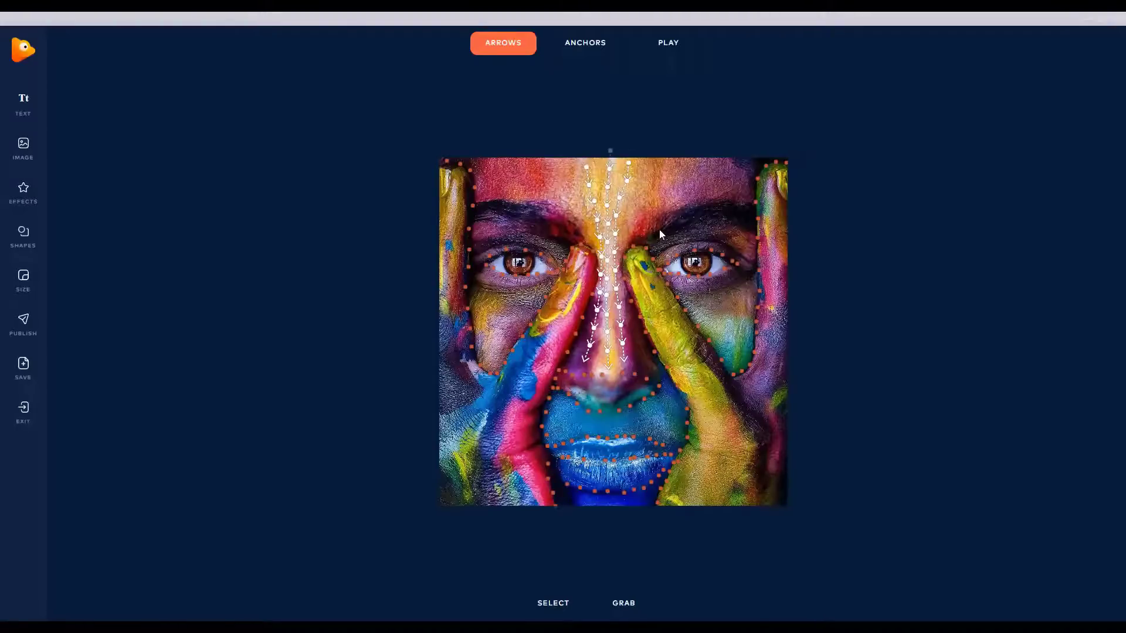
drag(754, 213, 756, 213)
drag(752, 238, 652, 240)
drag(751, 200, 650, 226)
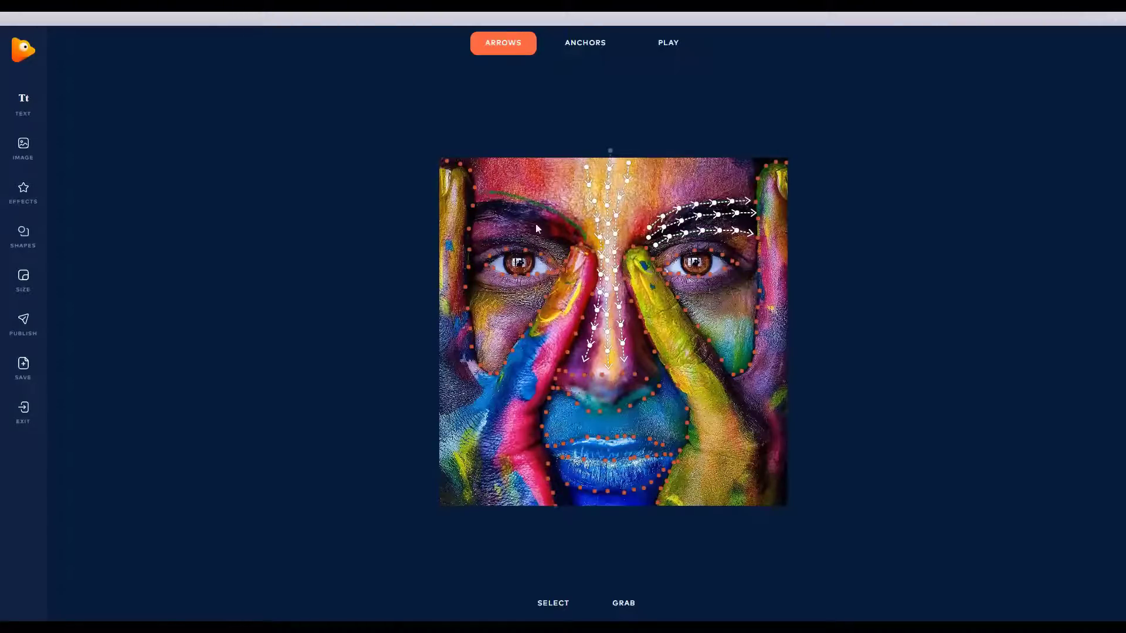
drag(522, 216, 473, 216)
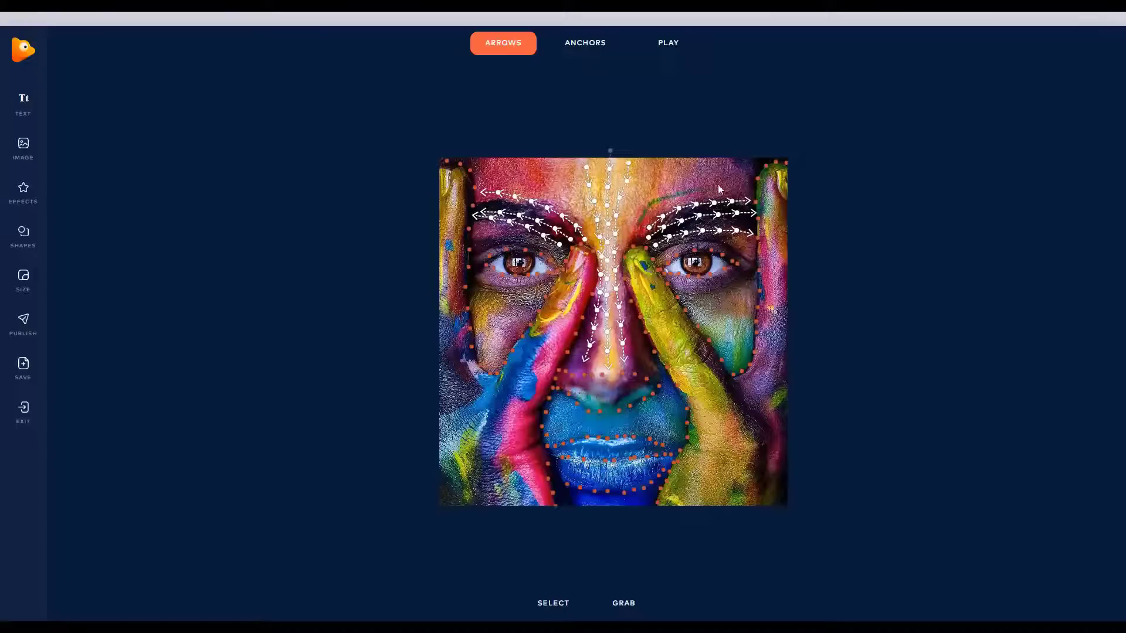
Step: Draw Path motion arrows across both sides of the forehead above the eyebrows, running outward from the centre
drag(718, 185, 746, 180)
mouse_move(630, 224)
mouse_down()
mouse_move(719, 170)
mouse_move(665, 172)
mouse_move(695, 159)
mouse_up()
mouse_move(589, 230)
mouse_down()
mouse_move(546, 183)
mouse_move(481, 163)
mouse_up()
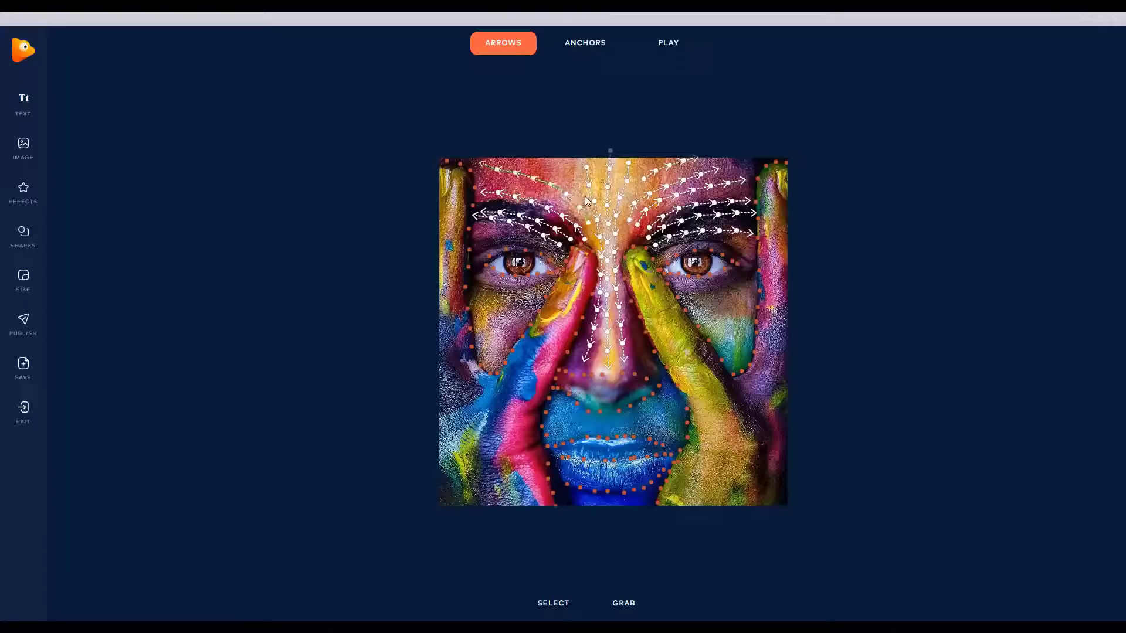
drag(587, 201, 519, 151)
Step: Draw Path motion arrows over the upper lid and cheek beside the pink fingertip, each running outward from the nose
scroll(553, 265, up, 1)
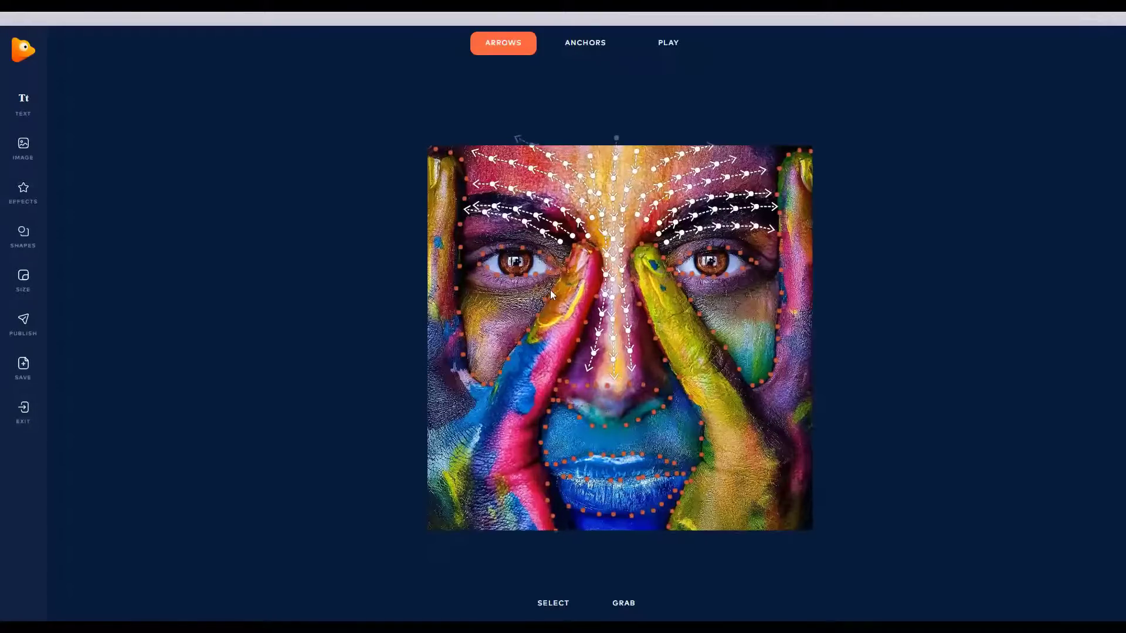
drag(523, 291, 466, 284)
drag(469, 234, 468, 233)
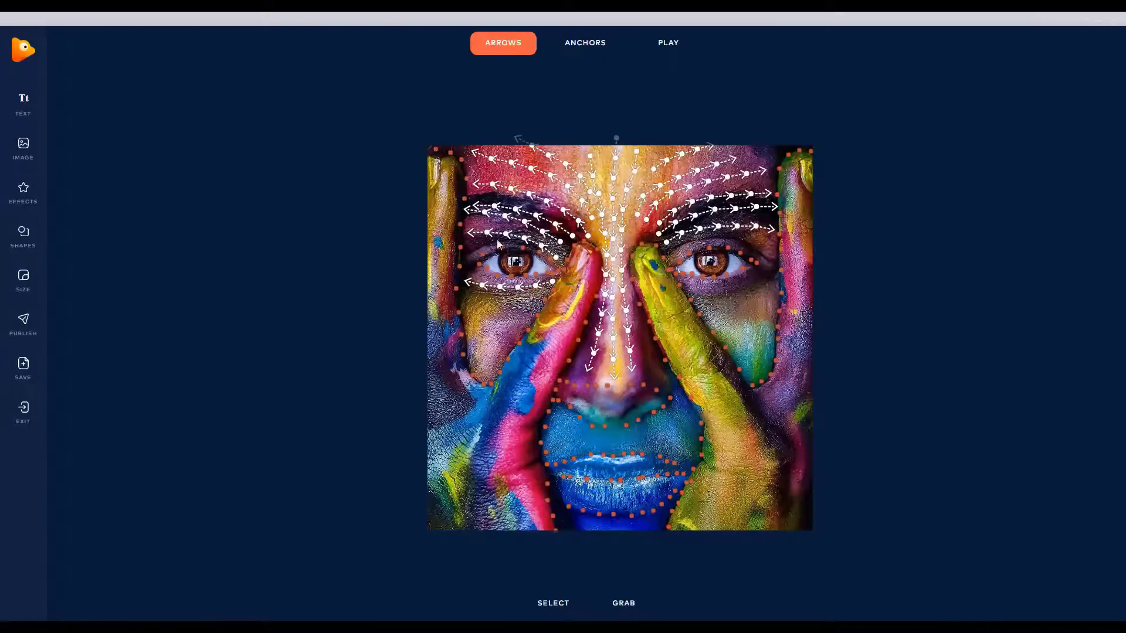
drag(497, 240, 471, 243)
mouse_move(533, 301)
mouse_down()
mouse_move(466, 299)
mouse_move(473, 313)
mouse_move(462, 317)
mouse_move(523, 326)
mouse_move(472, 329)
mouse_move(514, 336)
mouse_move(472, 347)
mouse_move(507, 352)
mouse_move(472, 366)
mouse_up()
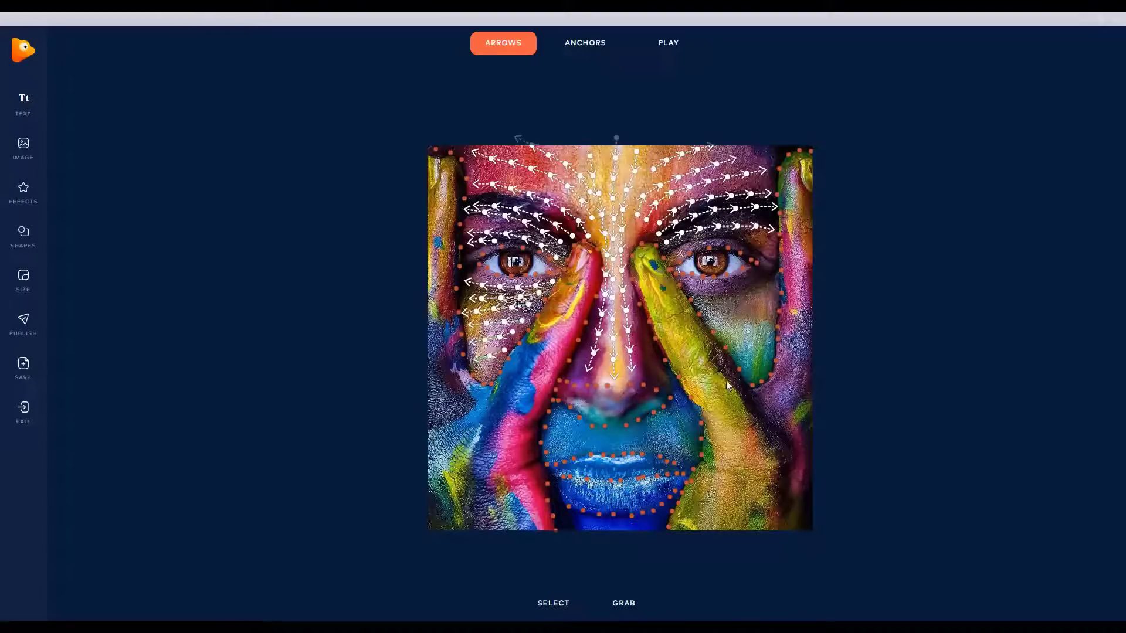
Step: Draw Path motion arrows across the cheek beside the yellow finger, each running outward below the eye
mouse_move(686, 293)
mouse_down()
mouse_move(778, 296)
mouse_move(707, 288)
mouse_move(774, 278)
mouse_up()
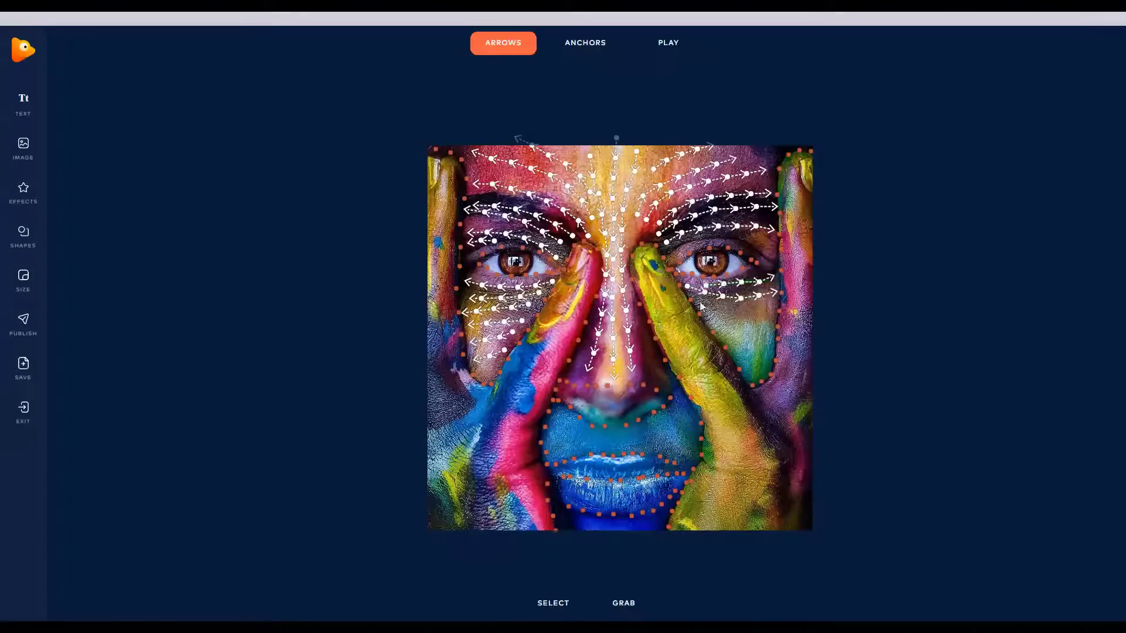
mouse_move(719, 311)
mouse_down()
mouse_move(767, 314)
mouse_move(712, 319)
mouse_move(770, 332)
mouse_move(717, 329)
mouse_move(773, 351)
mouse_move(735, 351)
mouse_move(764, 364)
mouse_up()
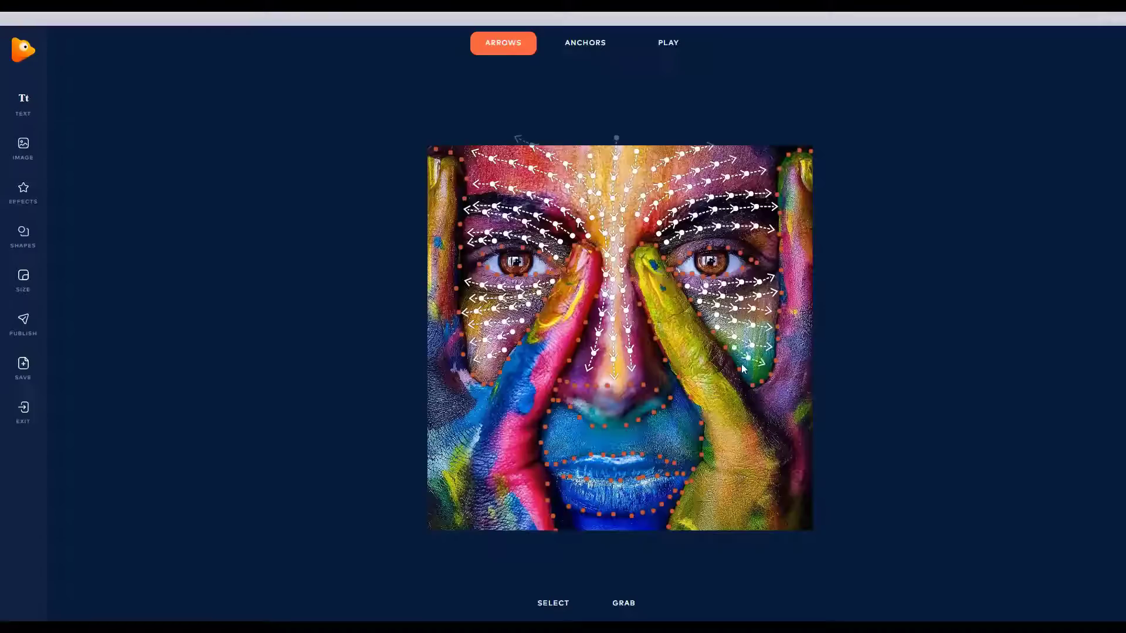
Step: Draw Path motion arrows up the yellow hand, running from the photo's bottom edge toward the fingertip
scroll(612, 412, down, 1)
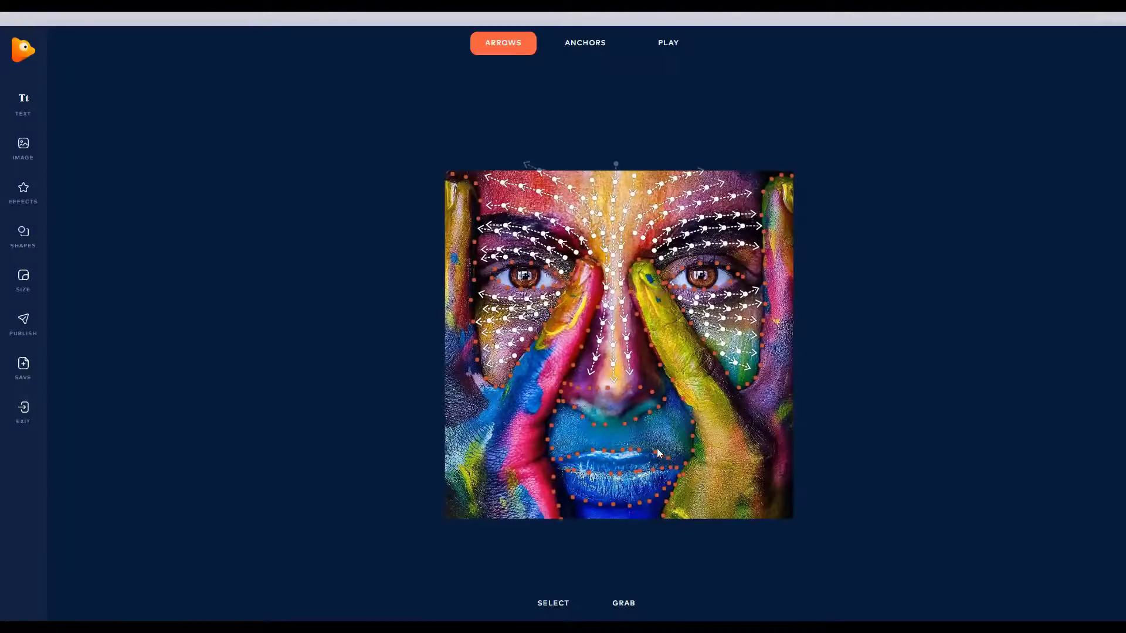
scroll(657, 452, up, 2)
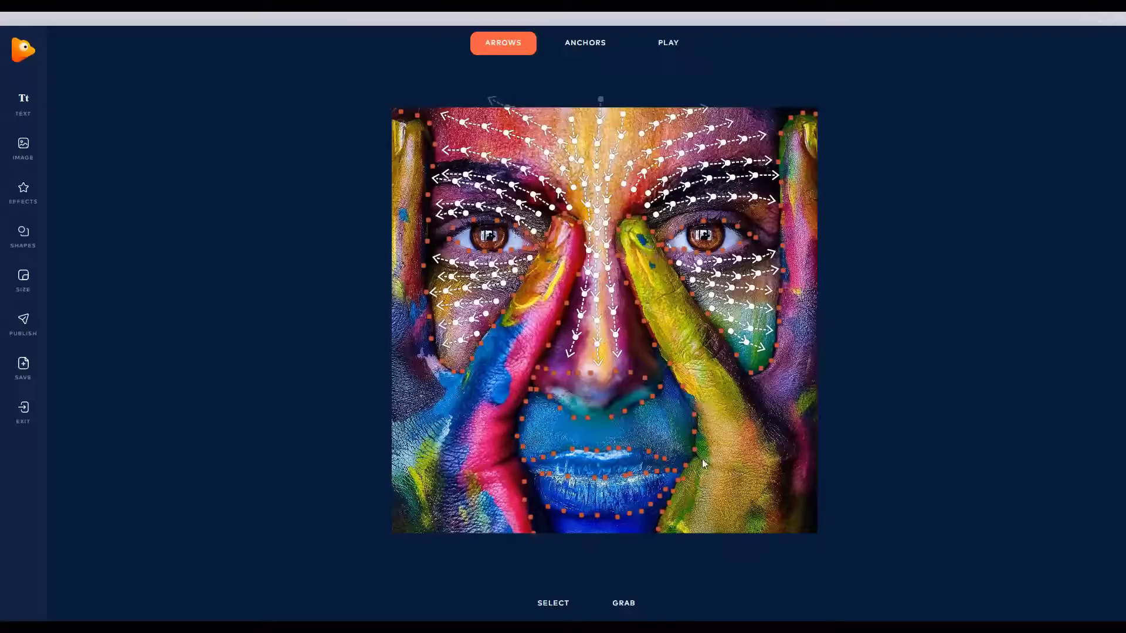
mouse_move(703, 463)
mouse_down()
mouse_move(709, 394)
mouse_move(683, 355)
mouse_up()
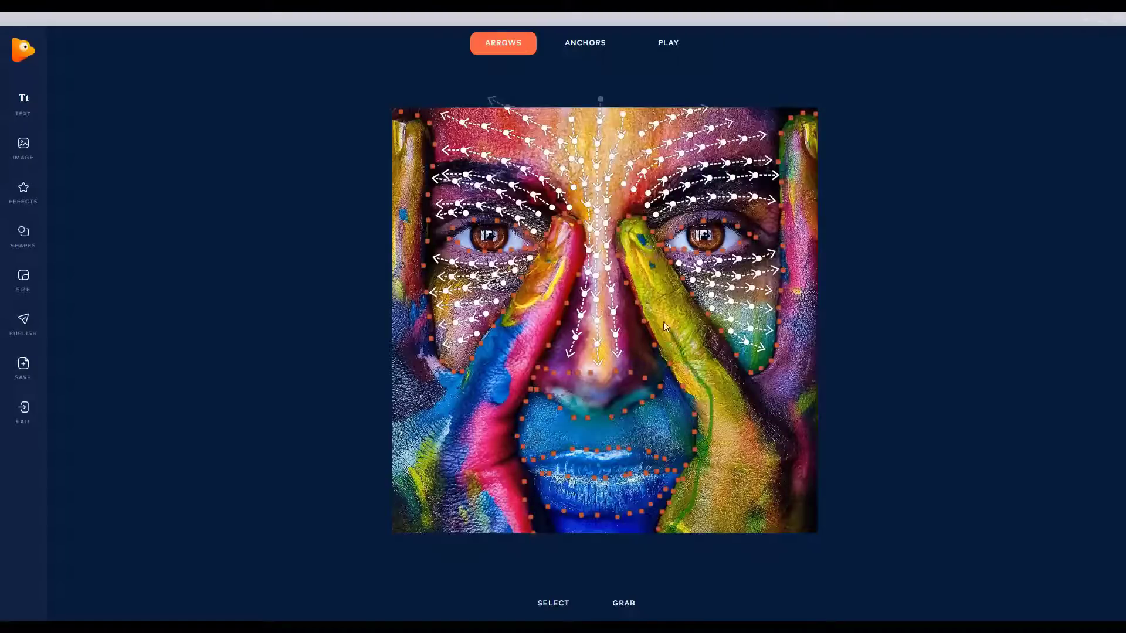
drag(636, 266, 628, 252)
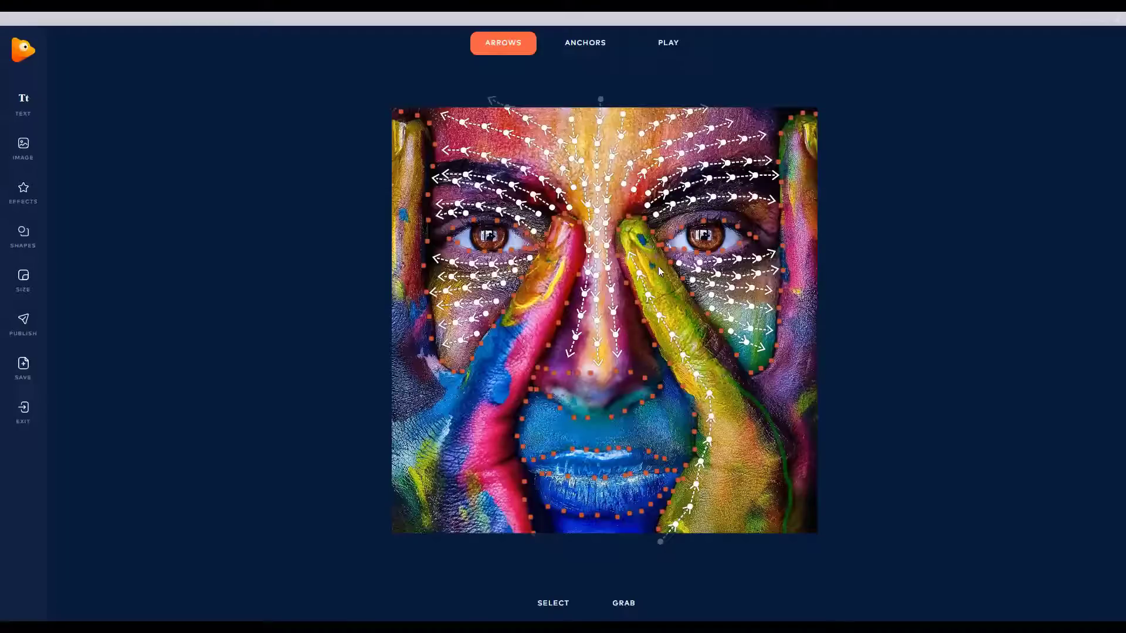
drag(659, 270, 785, 530)
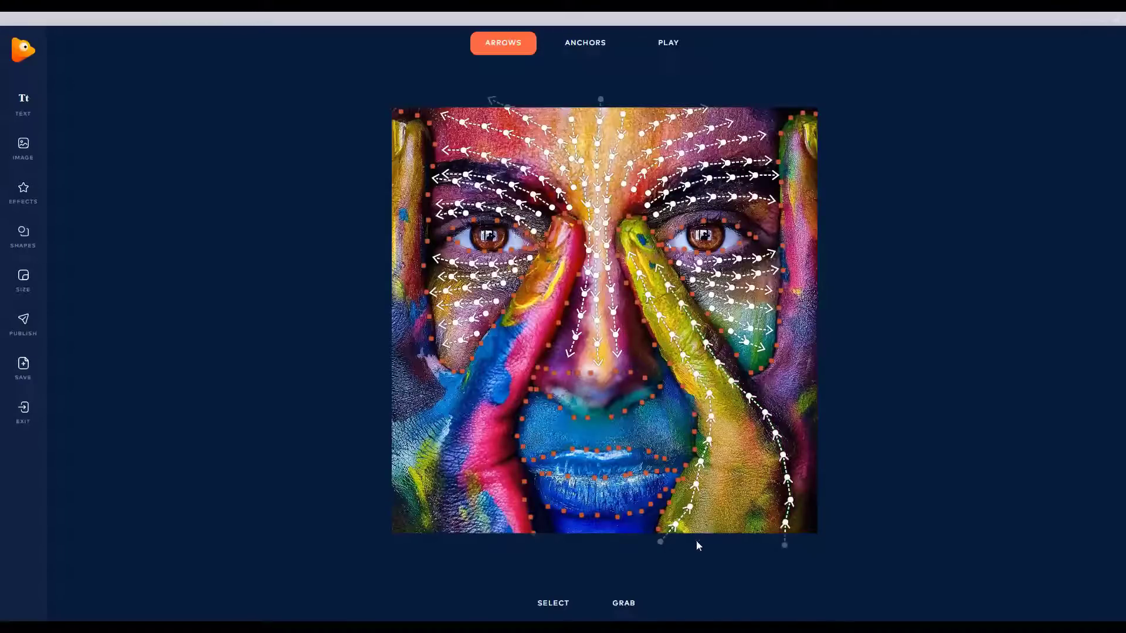
drag(724, 481, 703, 373)
mouse_move(740, 529)
mouse_down()
mouse_move(738, 440)
mouse_move(685, 322)
mouse_up()
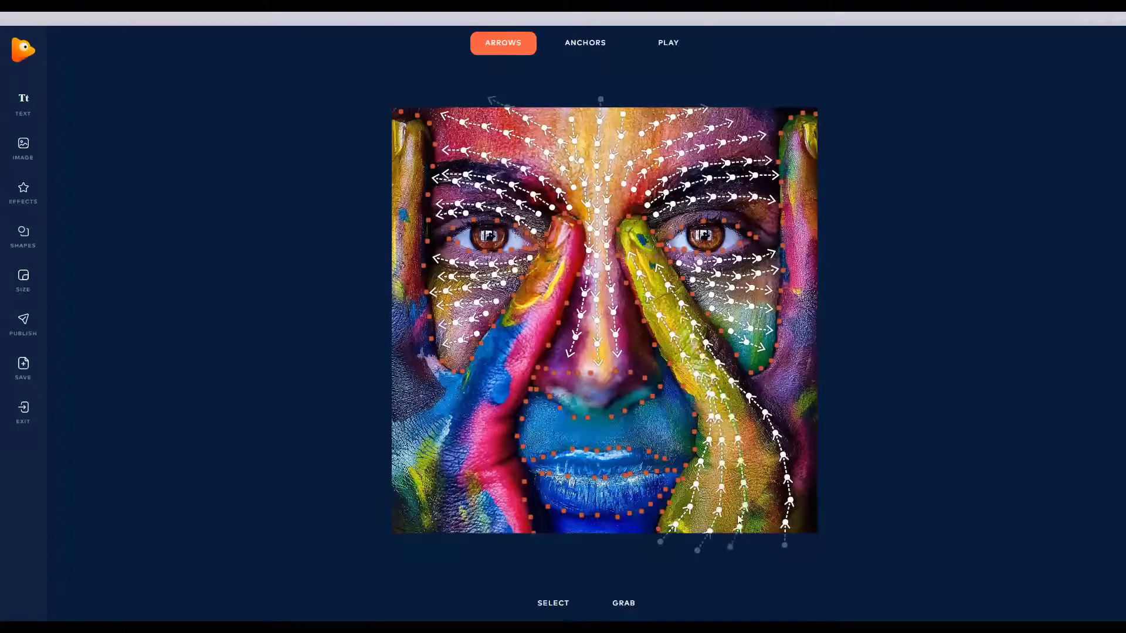
Step: Draw upward Path motion arrows along the outer edge of the yellow hand and up the raised finger beside it
mouse_move(760, 500)
mouse_down()
mouse_move(744, 407)
mouse_move(810, 467)
mouse_move(797, 373)
mouse_move(808, 185)
mouse_up()
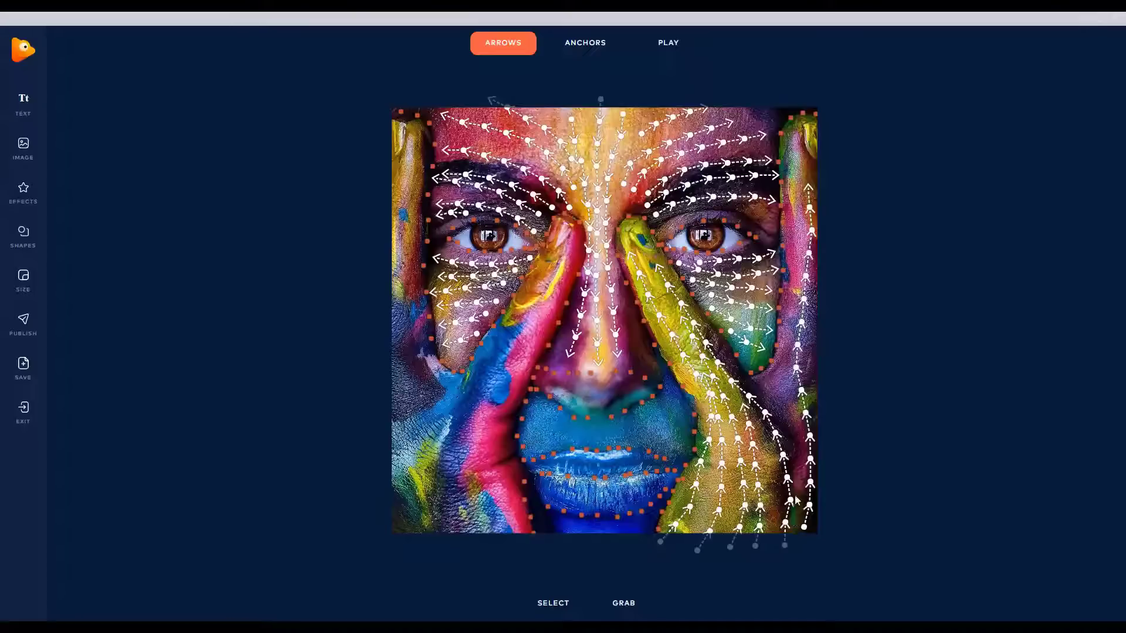
drag(796, 500, 777, 393)
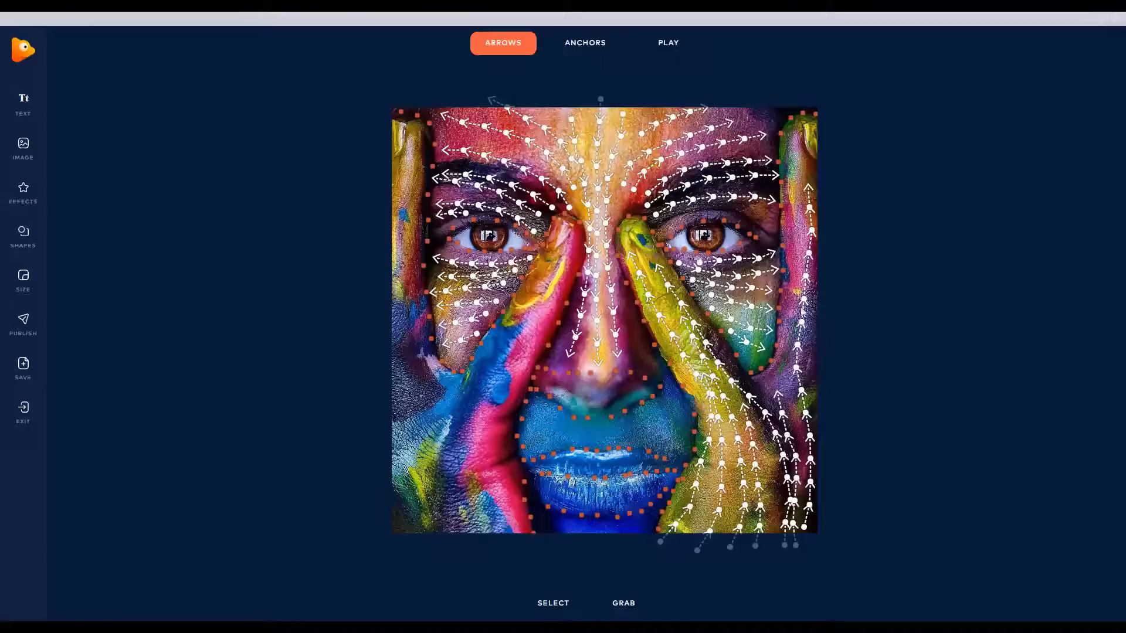
drag(802, 311, 810, 210)
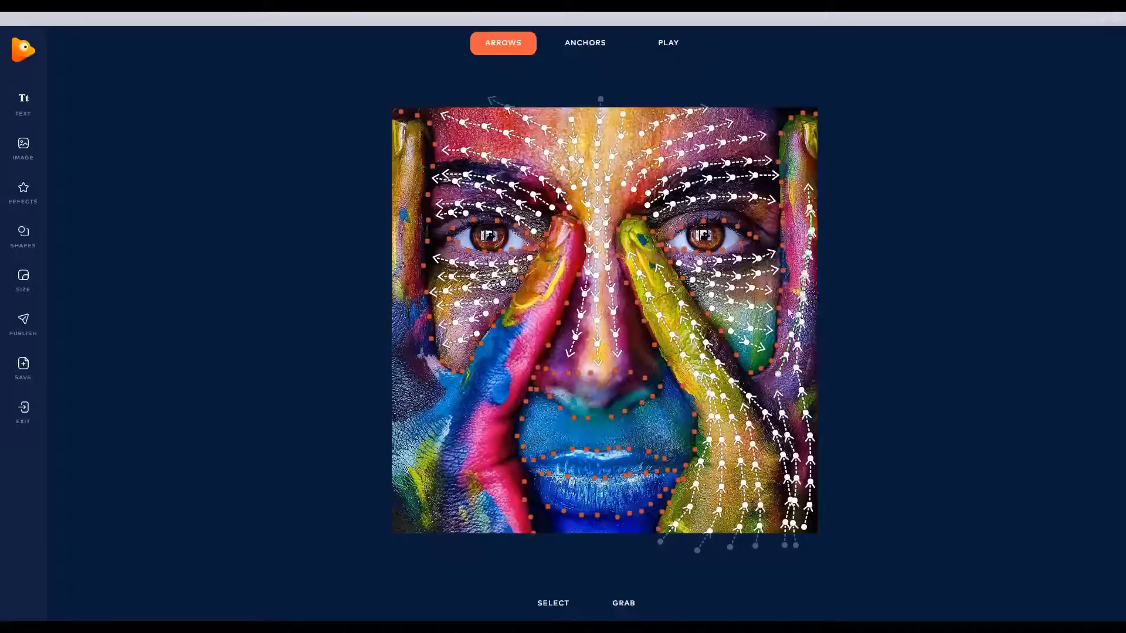
drag(790, 313, 793, 157)
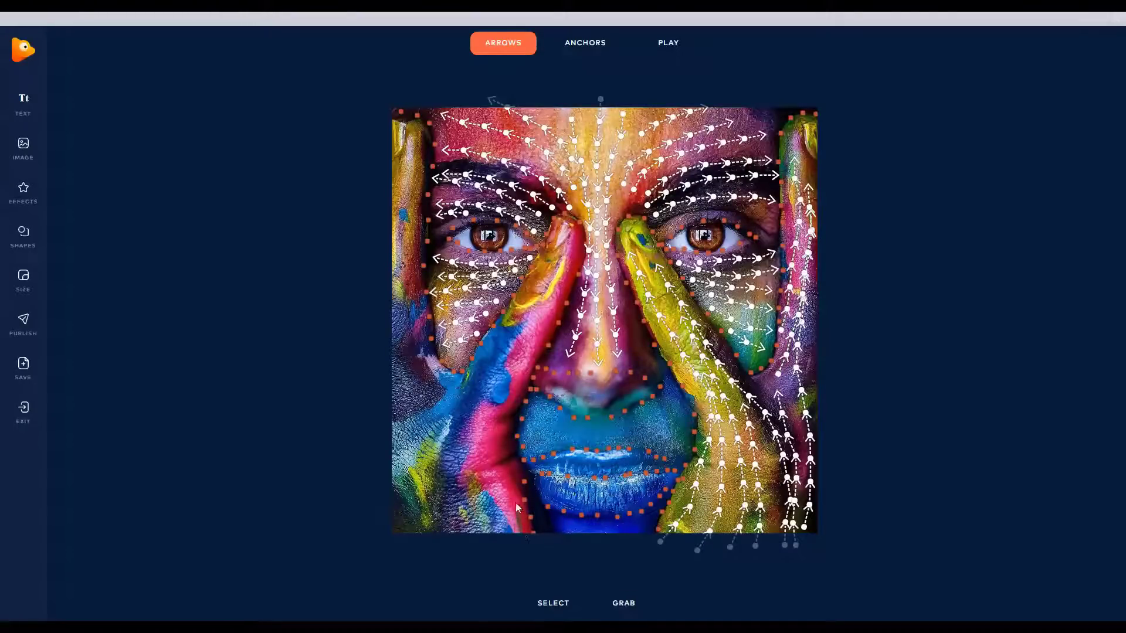
Step: Draw Path motion arrows up the pink-and-blue hand, running from the photo's bottom edge toward the fingertip
drag(515, 359, 571, 250)
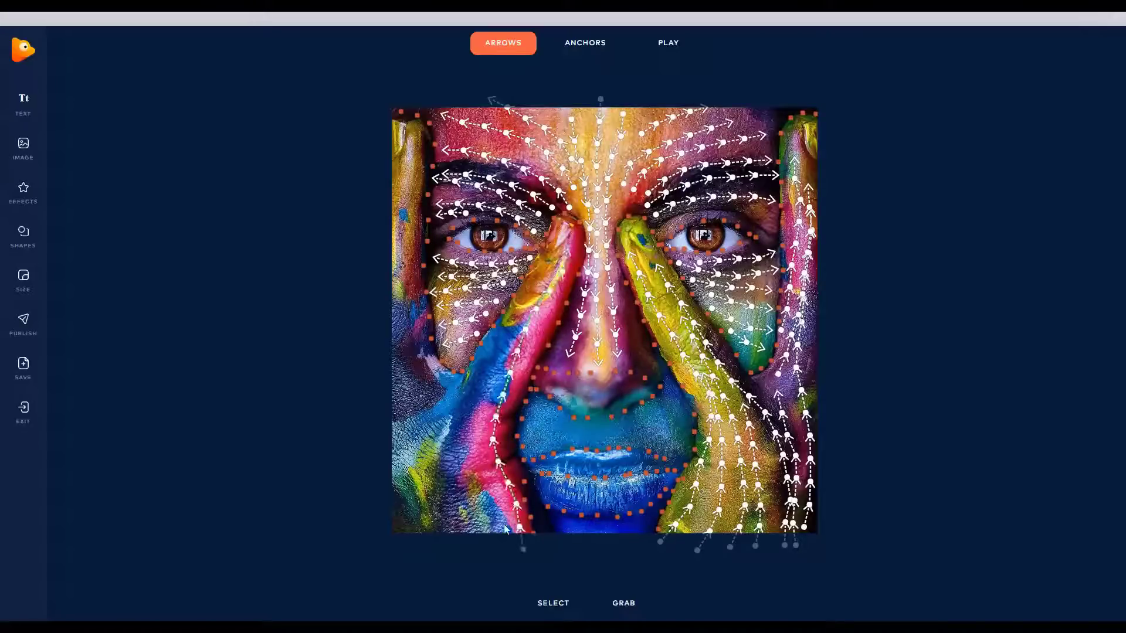
mouse_move(505, 524)
mouse_down()
mouse_move(487, 462)
mouse_move(489, 361)
mouse_move(556, 266)
mouse_up()
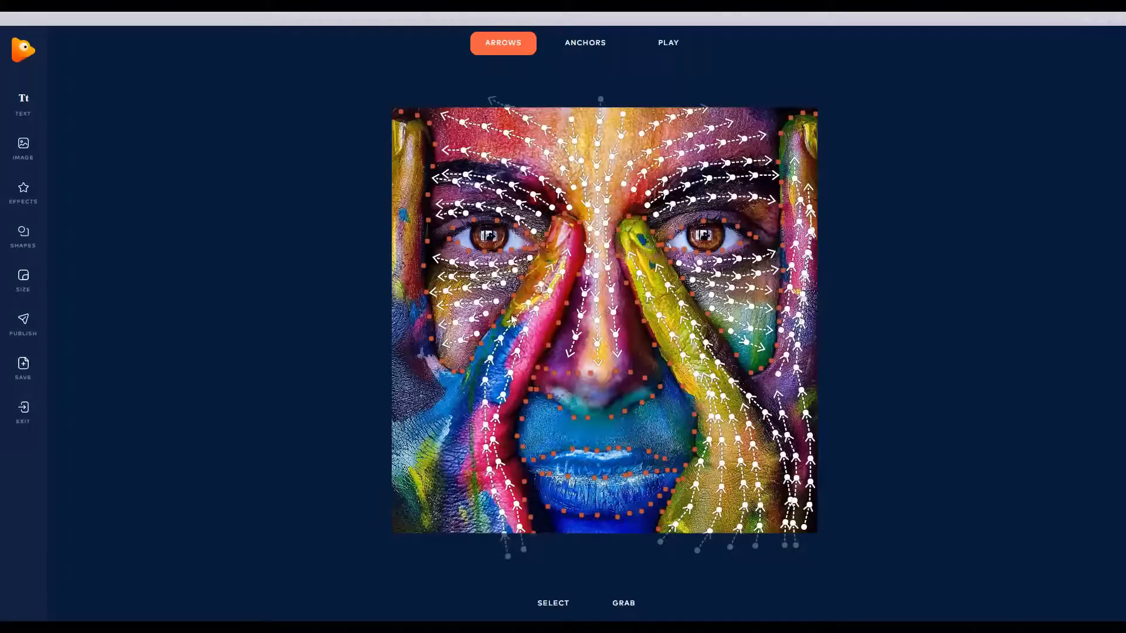
drag(512, 319, 462, 550)
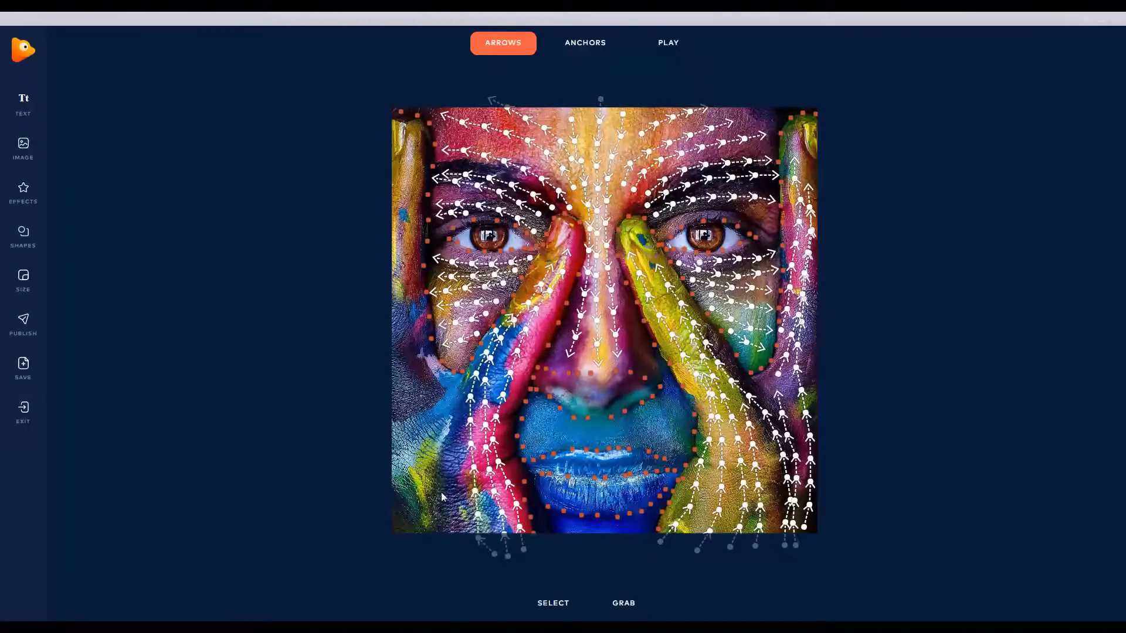
mouse_move(441, 493)
mouse_down()
mouse_move(436, 424)
mouse_move(467, 367)
mouse_up()
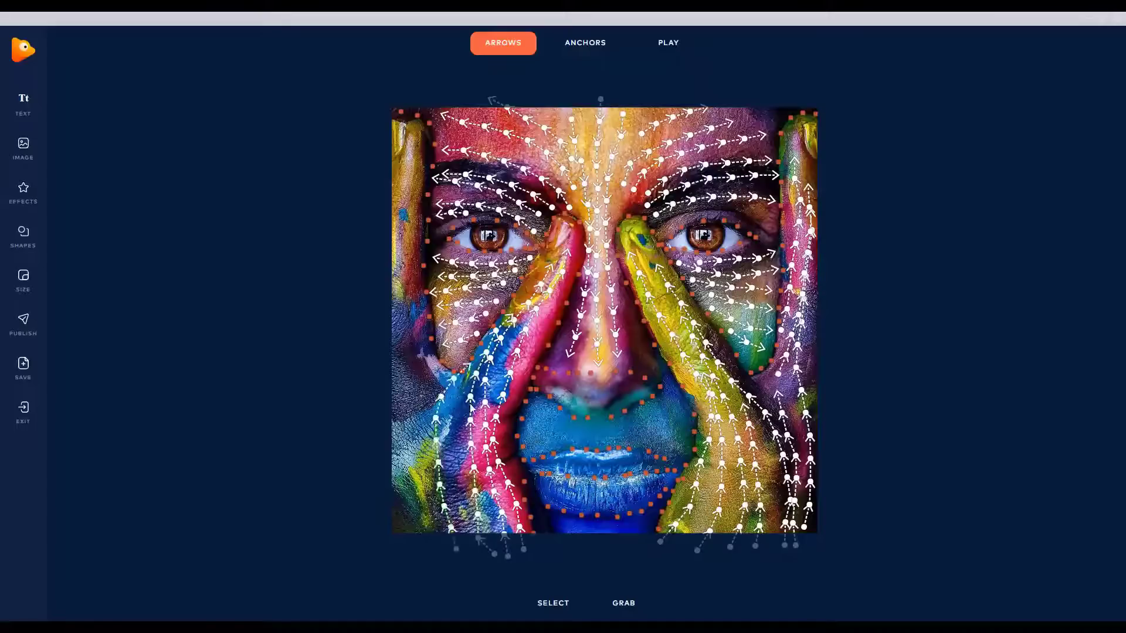
Step: Delete the end point of the blue hand's outermost path and draw two more upward paths along the hand's edge and raised finger
click(456, 376)
key(Delete)
mouse_move(420, 509)
mouse_down()
mouse_move(421, 405)
mouse_move(436, 380)
mouse_up()
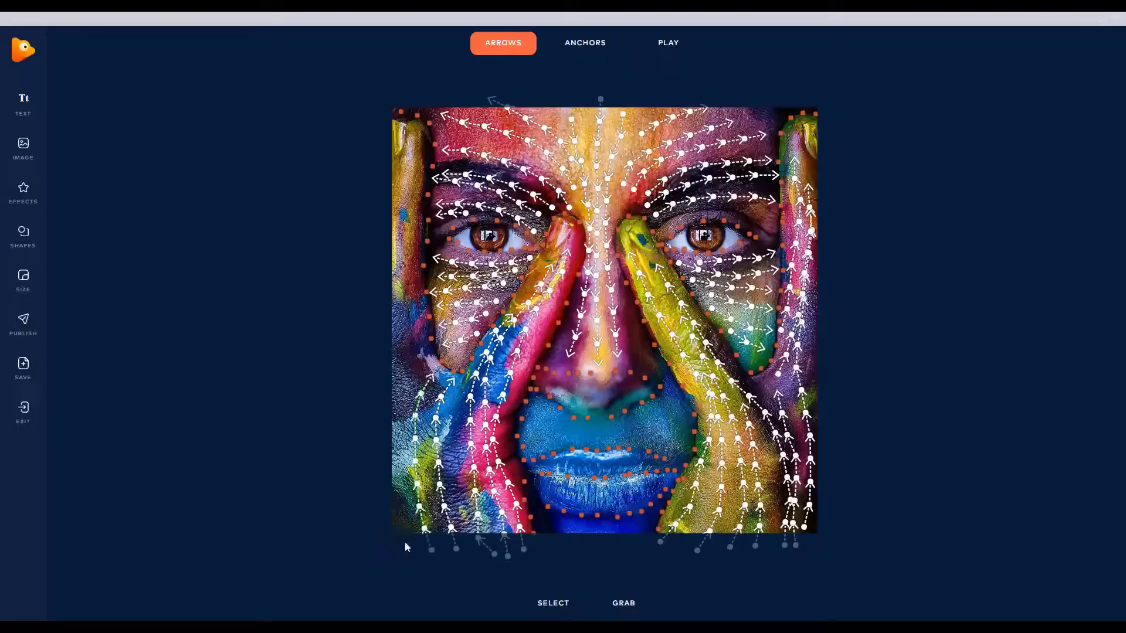
drag(405, 547, 410, 147)
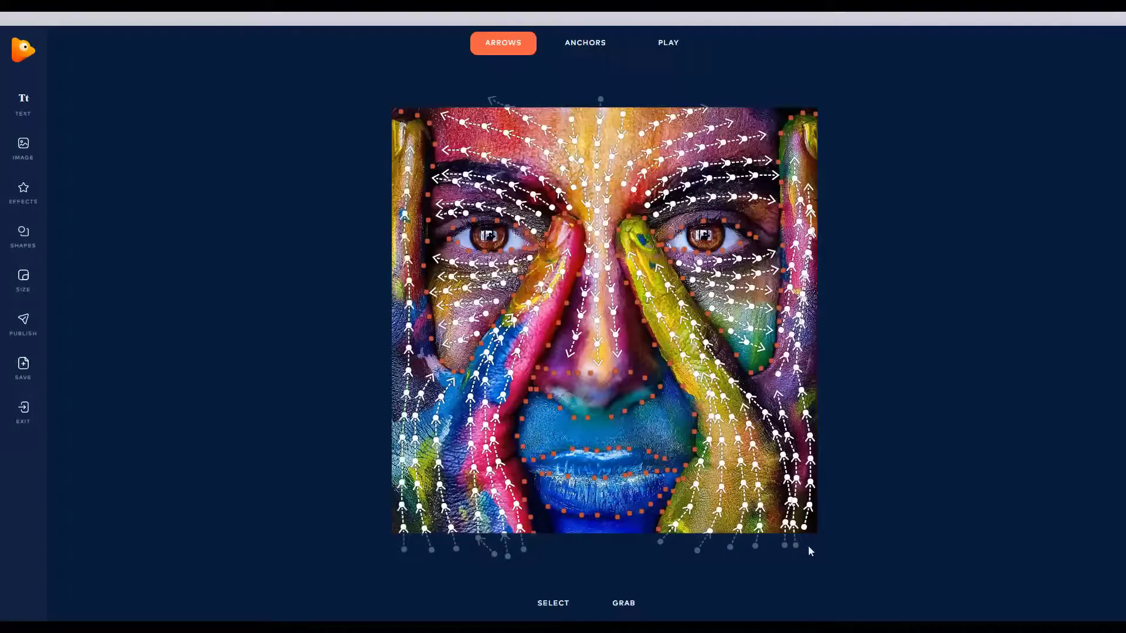
Step: Preview the animation to check the motion across the forehead, cheeks and hands, and stop the playback
click(671, 56)
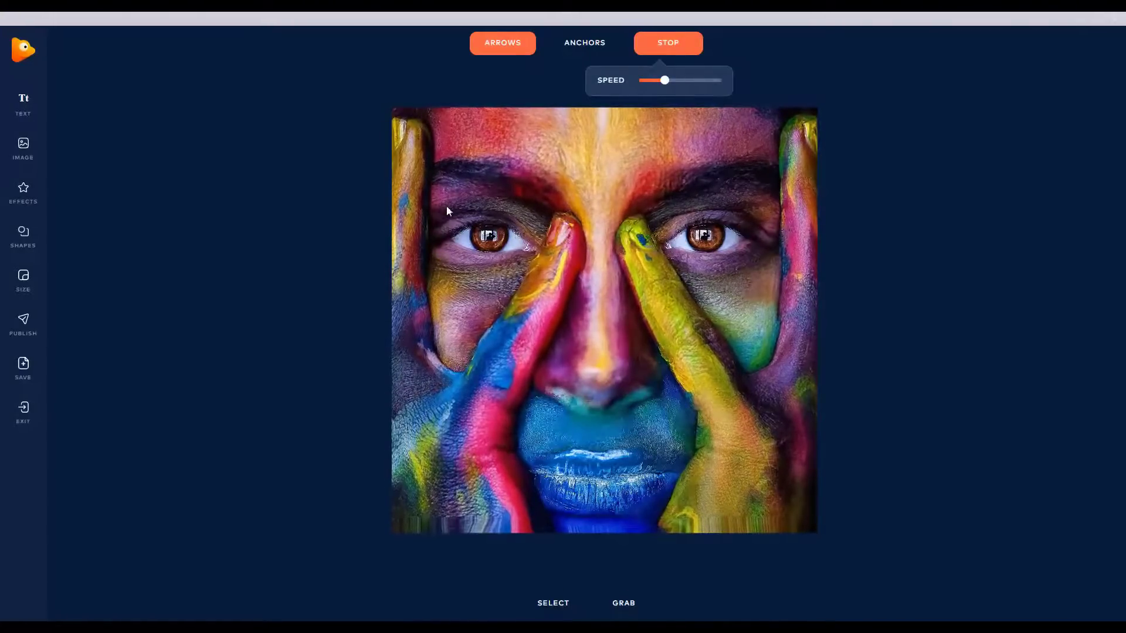
click(678, 43)
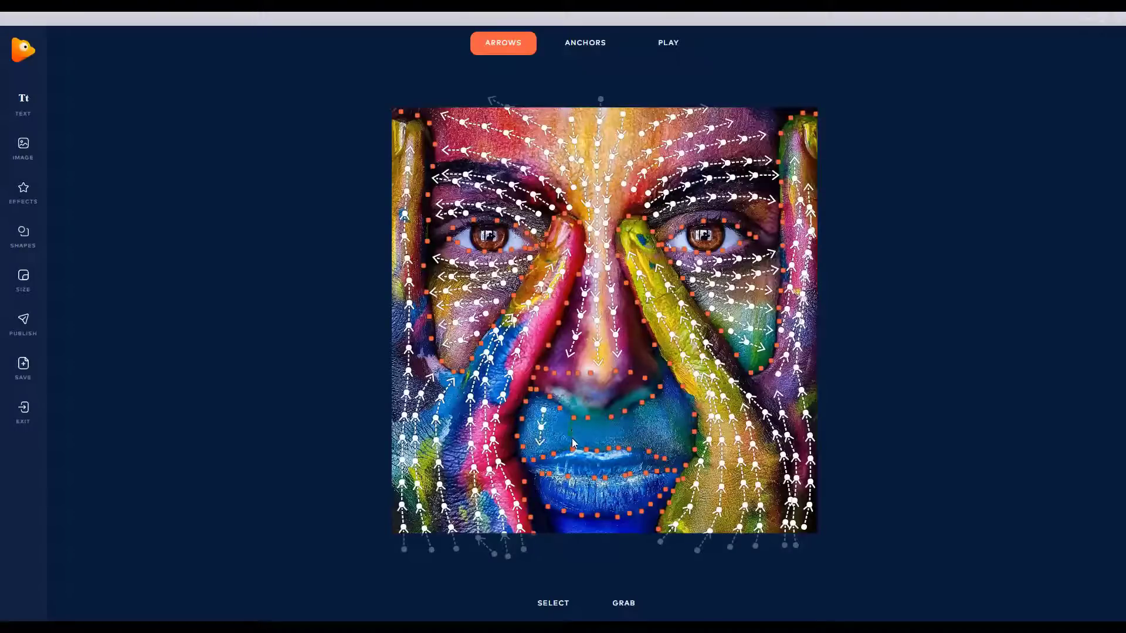
Step: Draw short motion arrows around the mouth, pointing down above the mouth, on the upper lip and chin, and up on the lower lip
drag(600, 423, 676, 444)
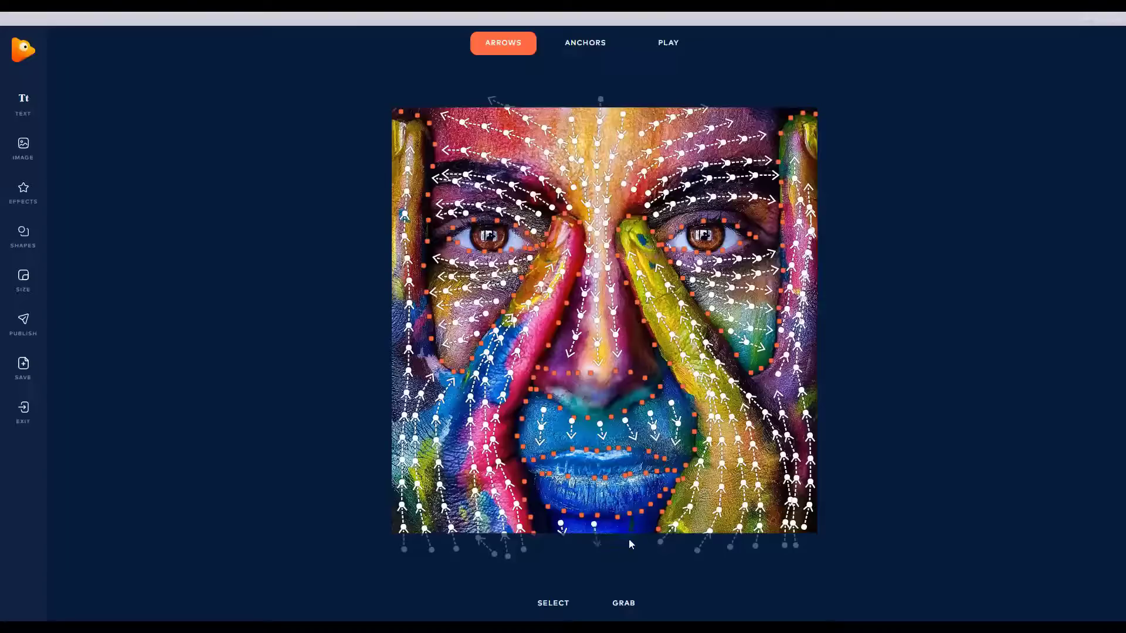
mouse_move(632, 520)
mouse_down()
mouse_move(629, 536)
mouse_move(643, 535)
mouse_up()
drag(551, 499, 646, 486)
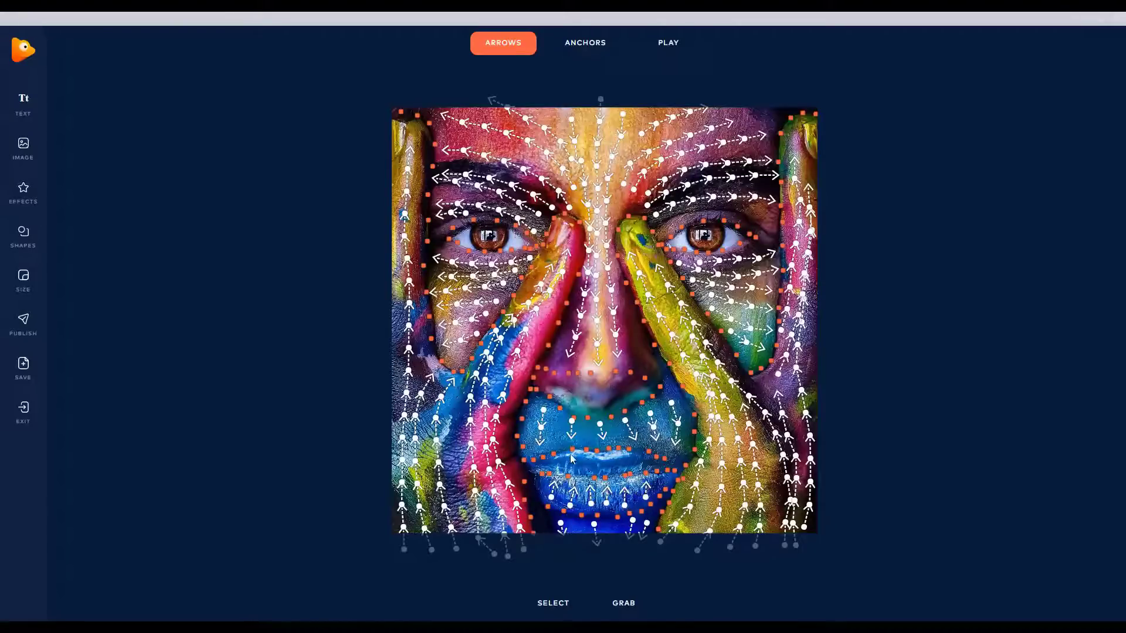
drag(571, 457, 569, 471)
drag(587, 468, 631, 467)
Step: Play the animation to examine the new movement around the mouth and chin, and stop it
click(675, 43)
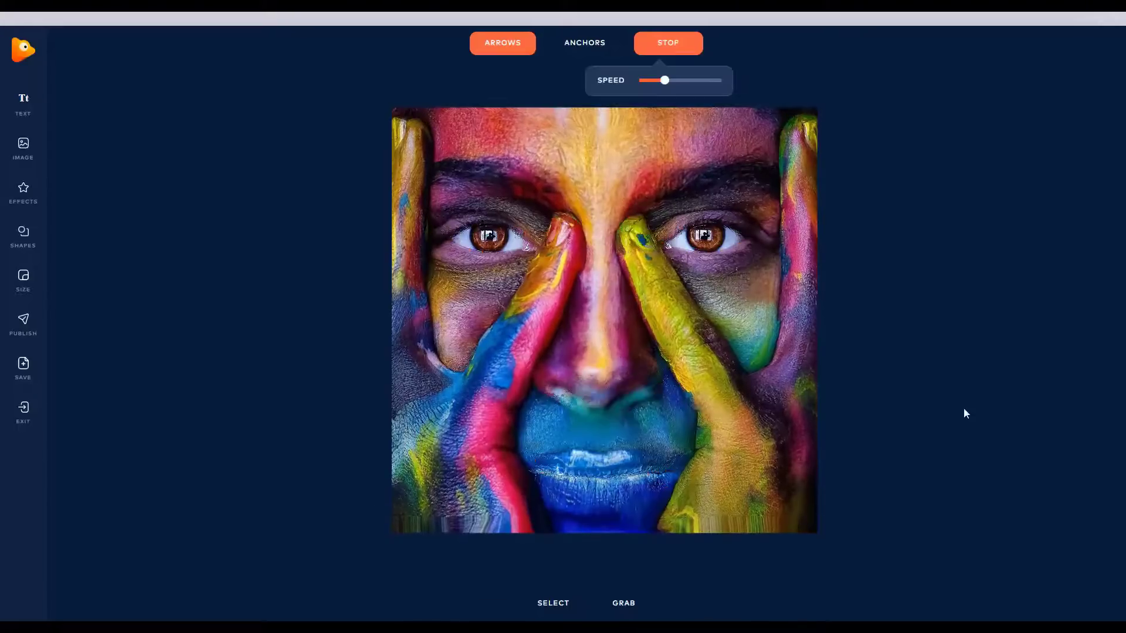
click(577, 608)
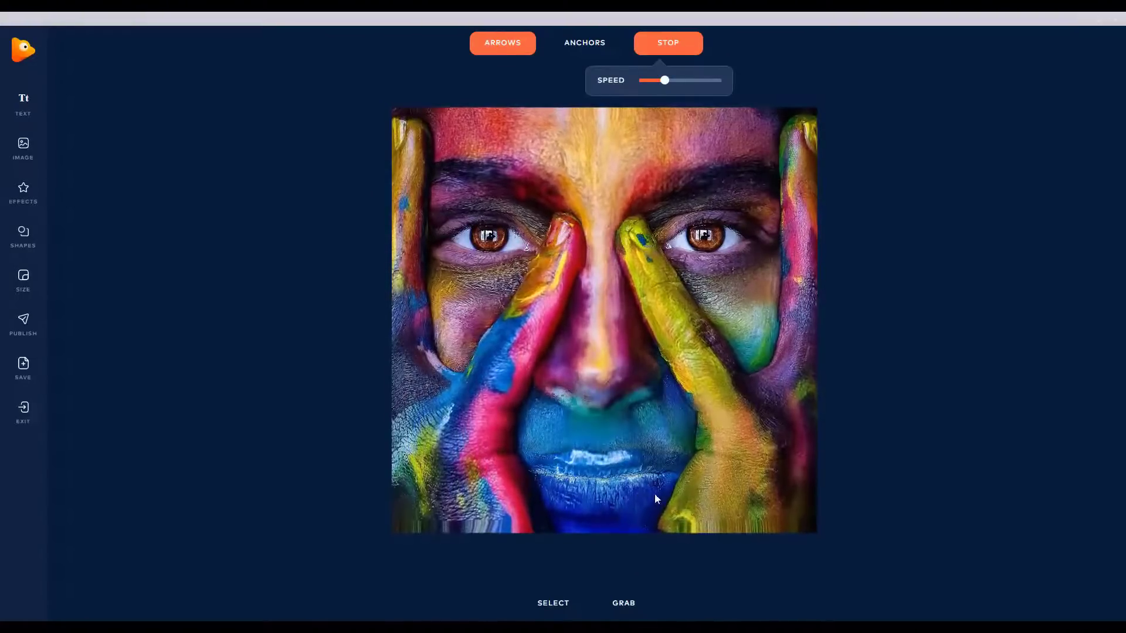
click(683, 51)
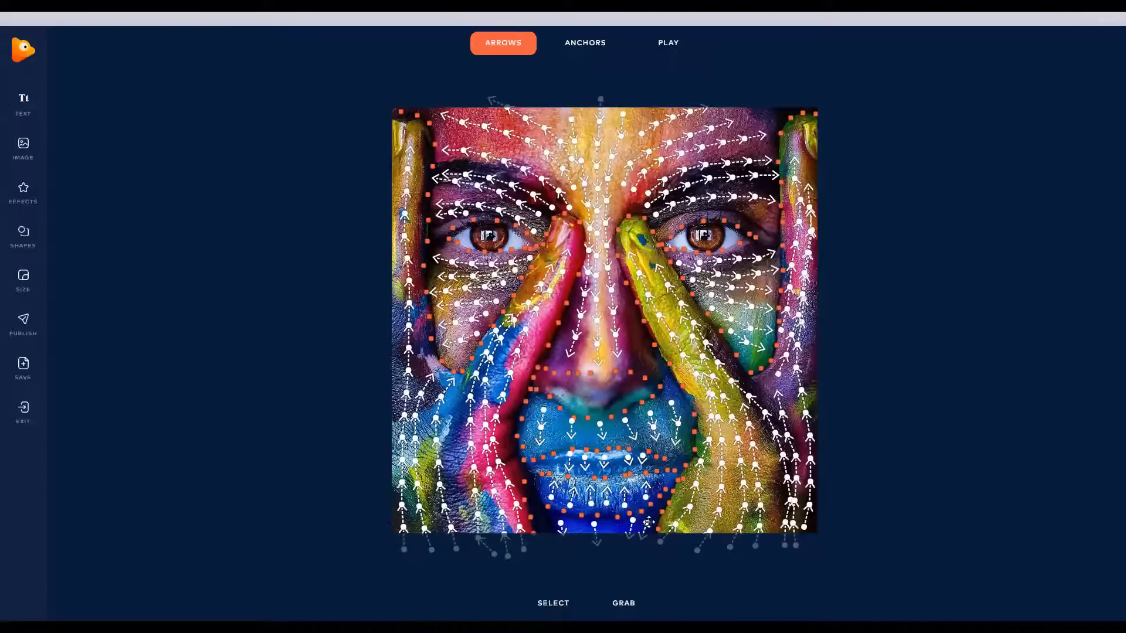
Step: Place Path anchors along the photo's bottom edge and preview the animation with them
click(588, 43)
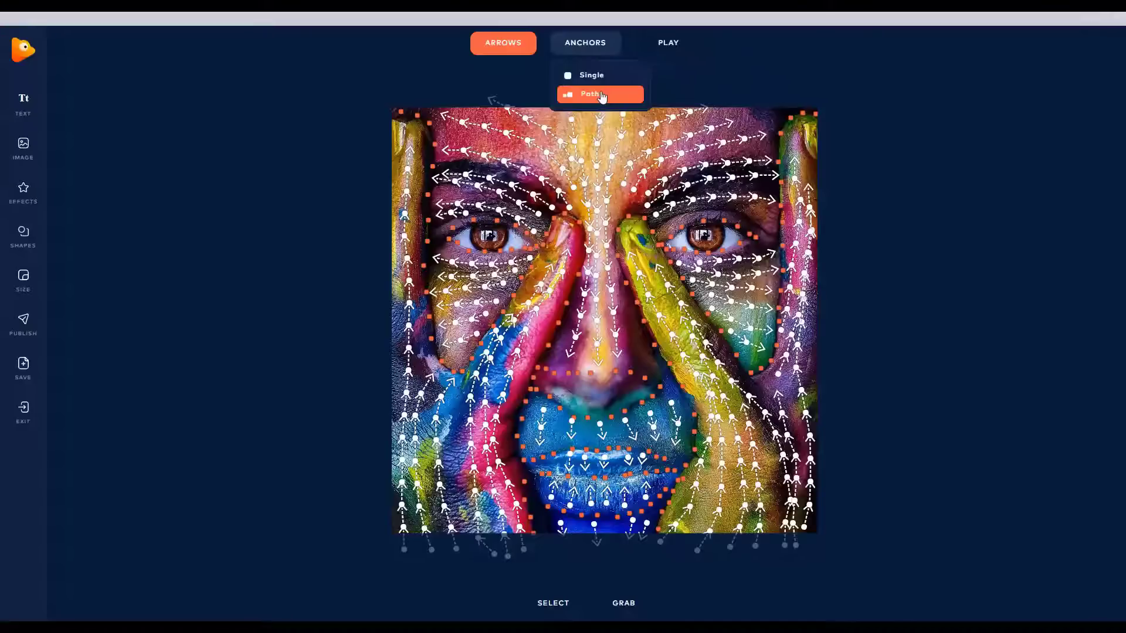
click(601, 95)
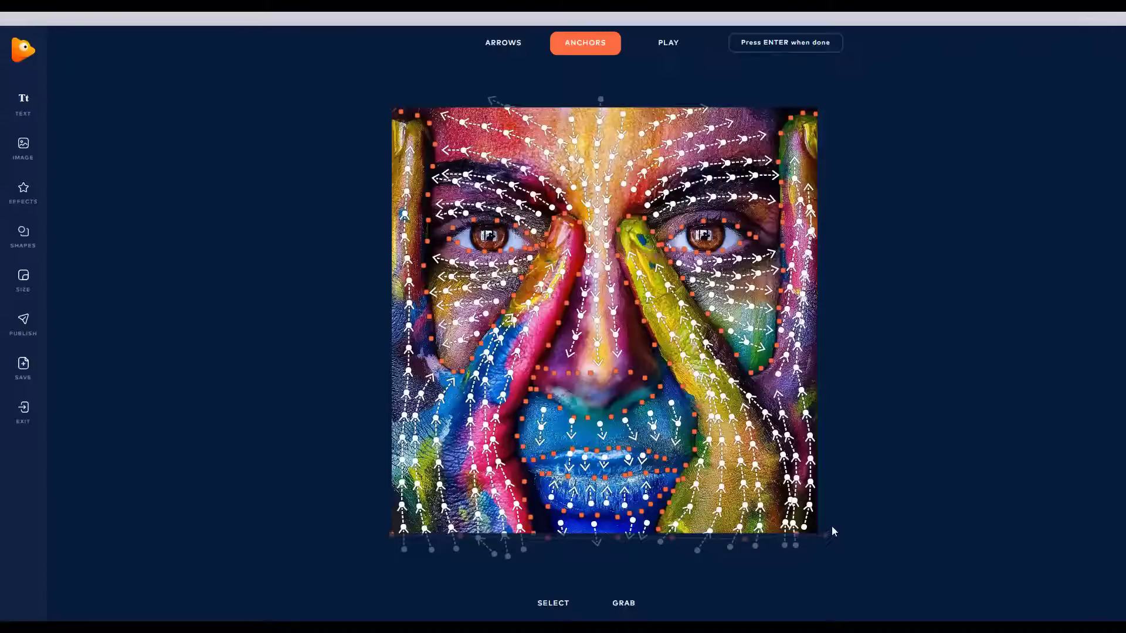
click(663, 42)
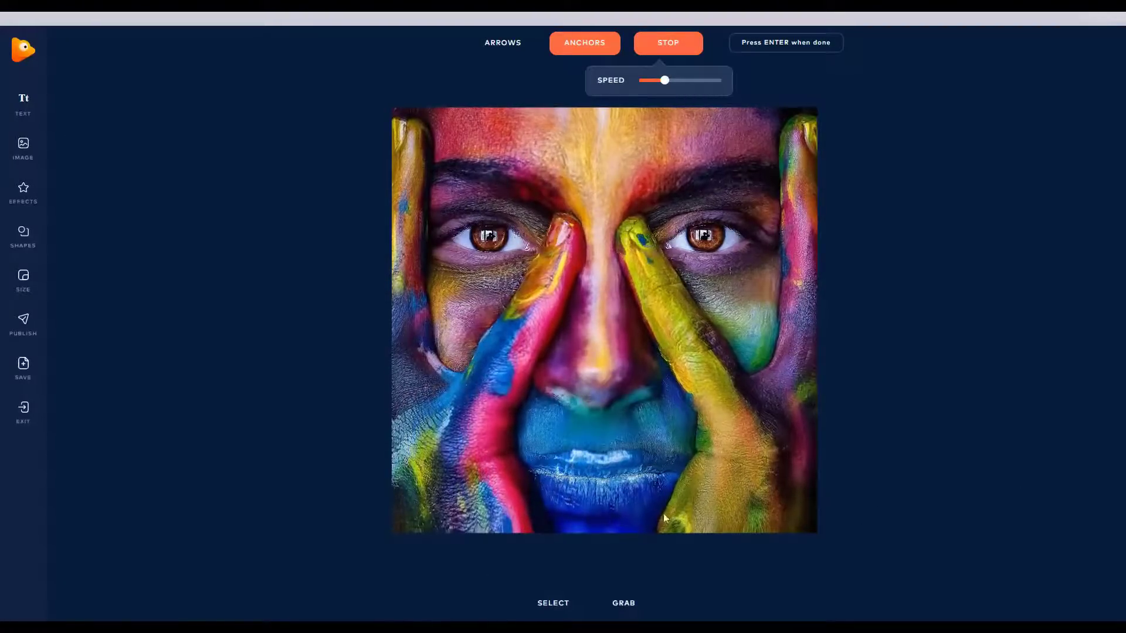
click(668, 43)
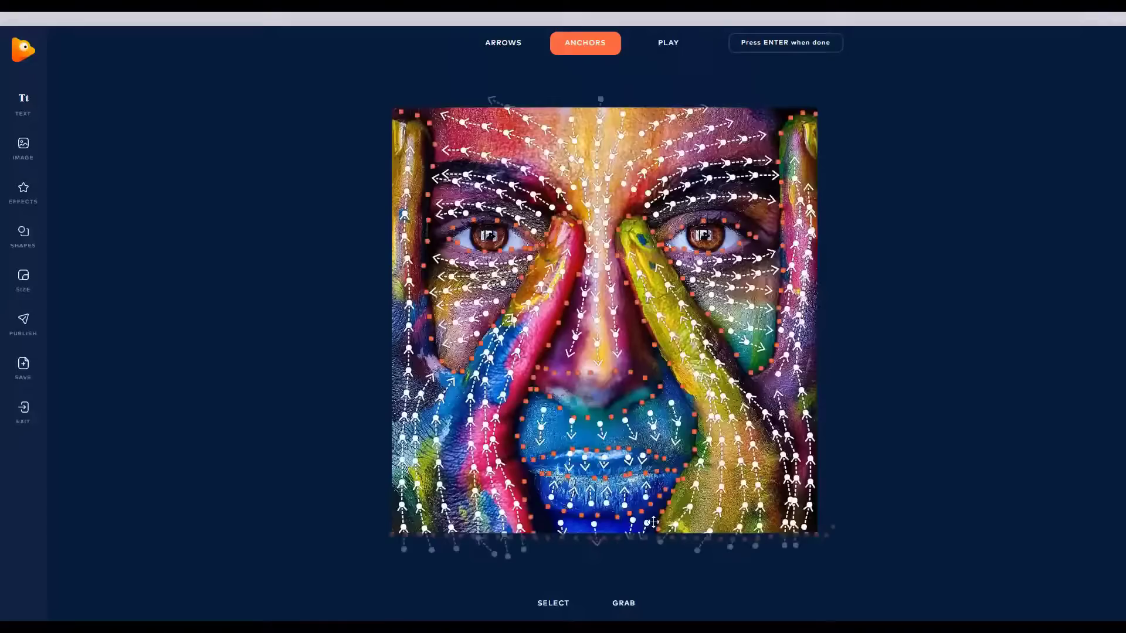
Step: Fill the gap in the anchor line under the lower lip, respace the two chin arrows near the yellow hand, and preview the animation
scroll(653, 522, up, 5)
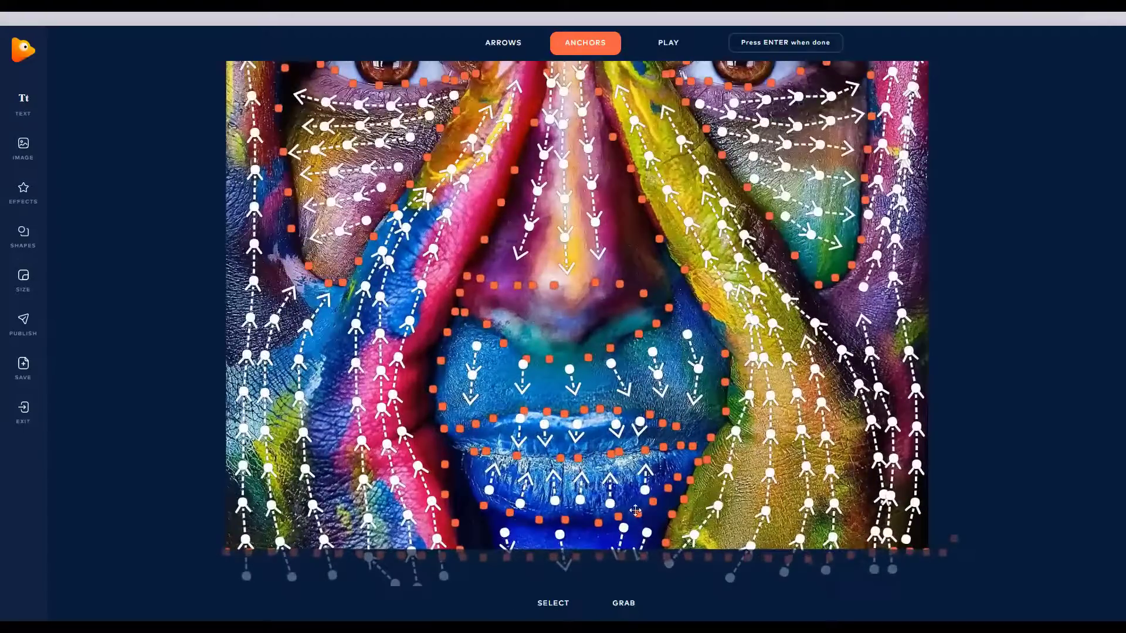
drag(636, 511, 680, 472)
click(617, 515)
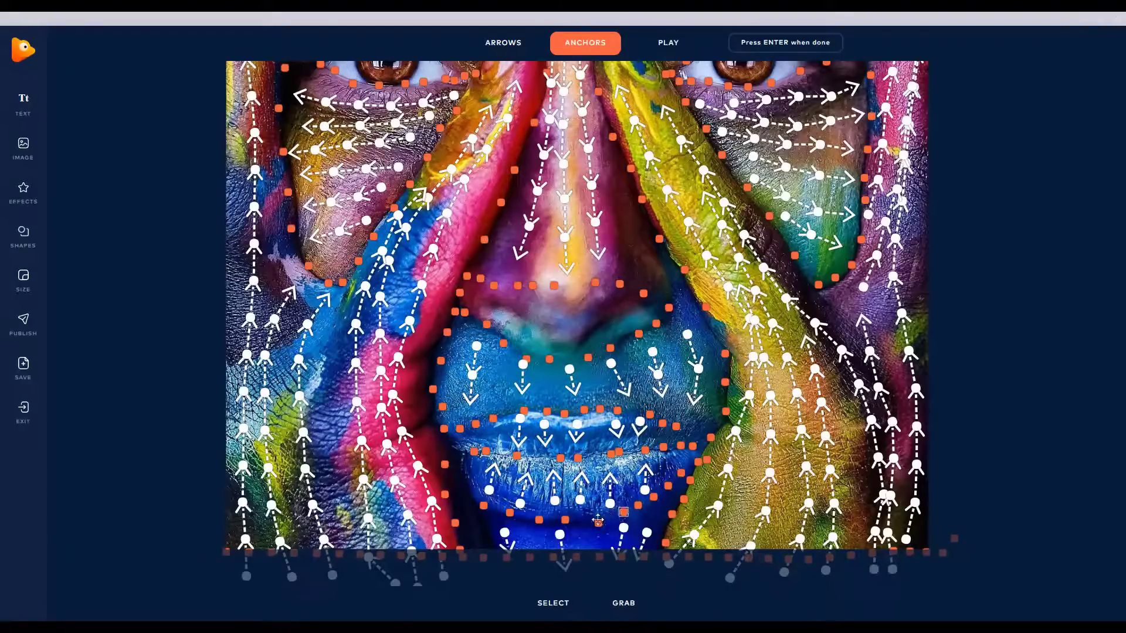
mouse_move(597, 520)
mouse_down()
mouse_move(643, 531)
mouse_move(598, 538)
mouse_up()
click(623, 528)
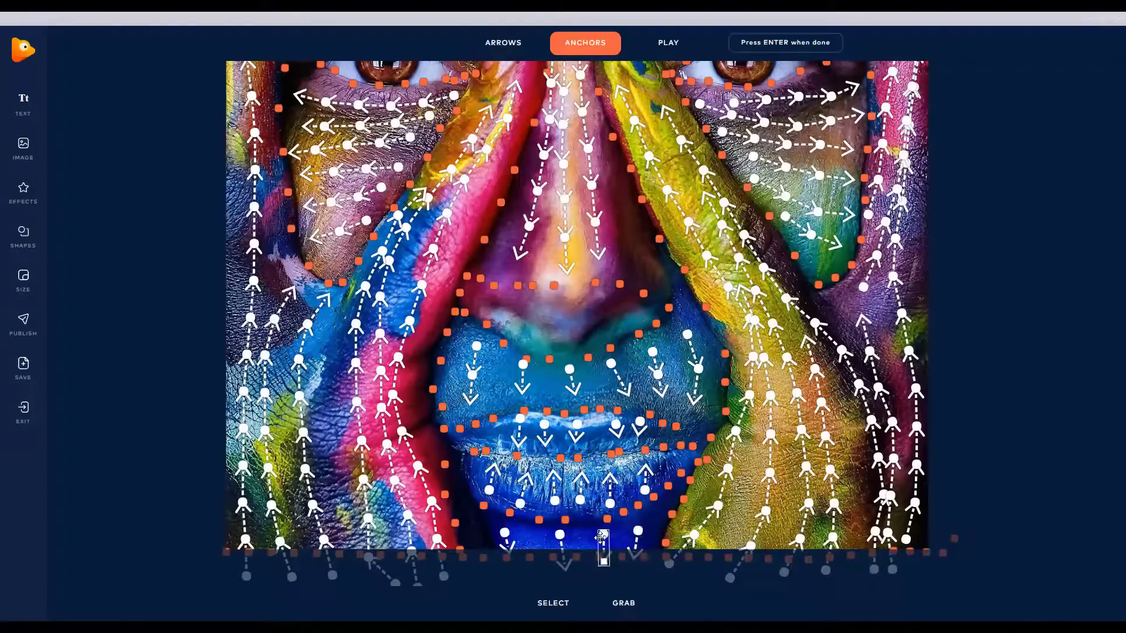
click(644, 528)
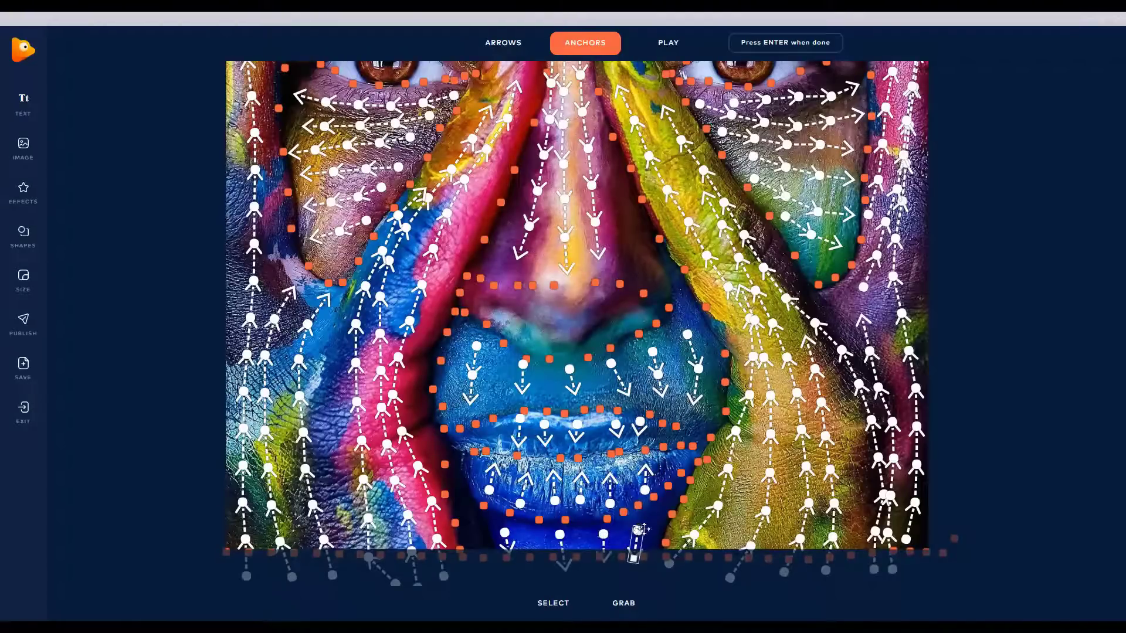
click(669, 44)
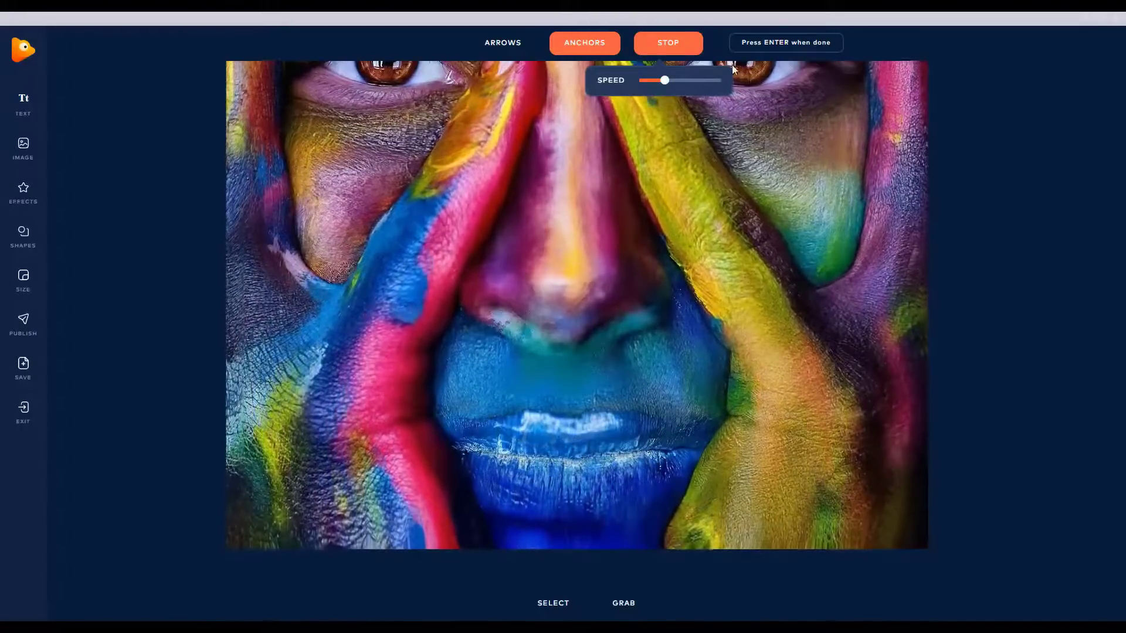
click(688, 47)
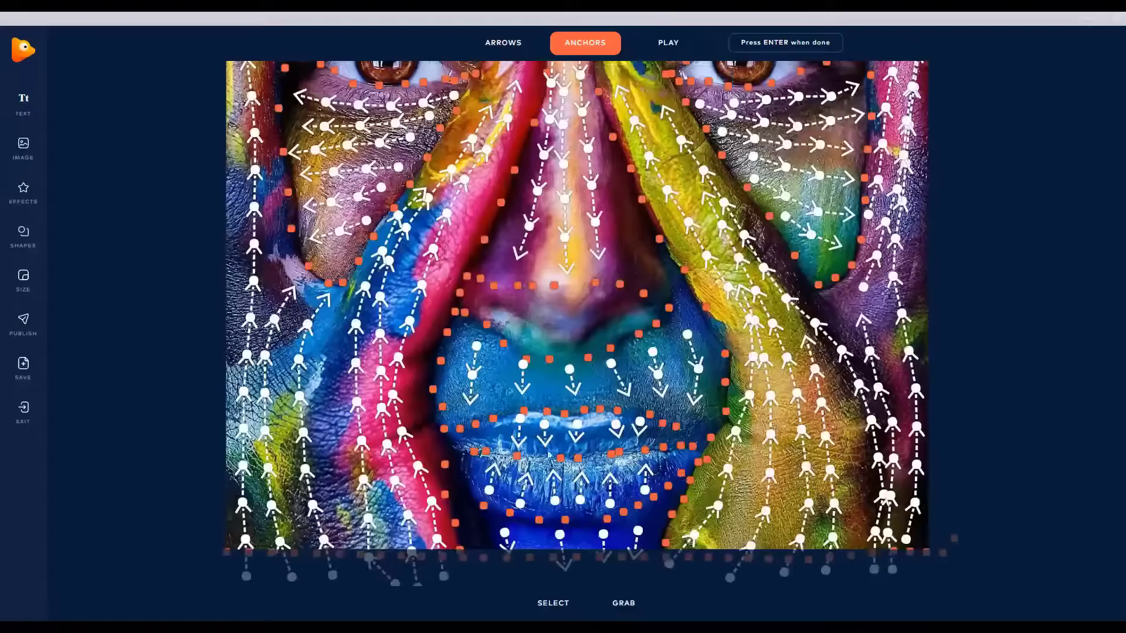
Step: Add a single downward arrow at the left end of the upper lip and play the animation to check the mouth
click(504, 38)
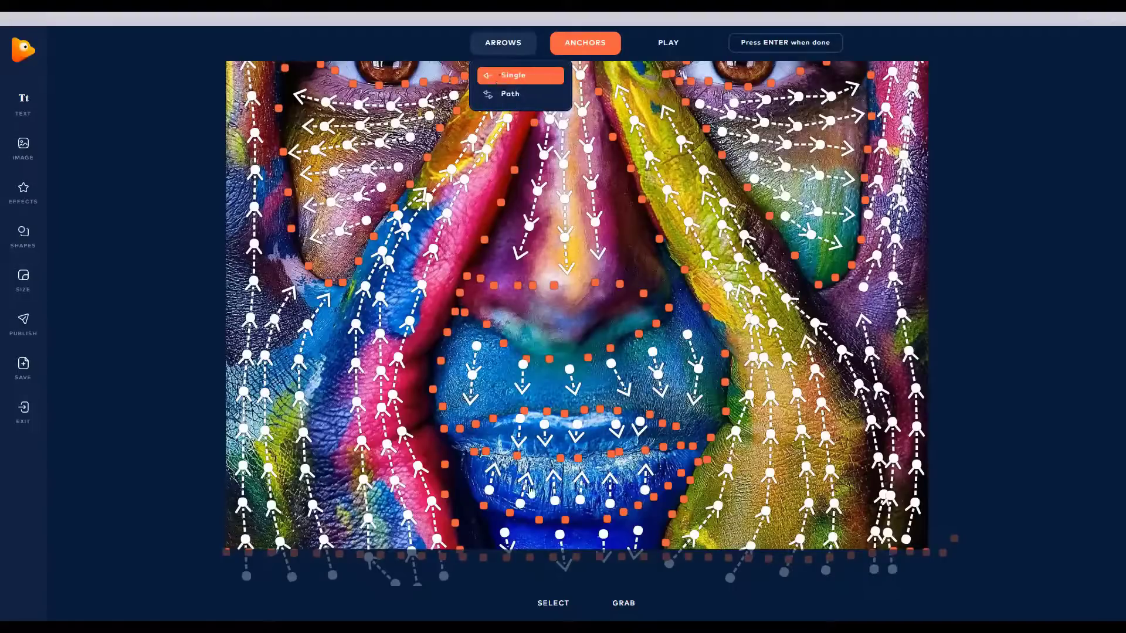
click(498, 76)
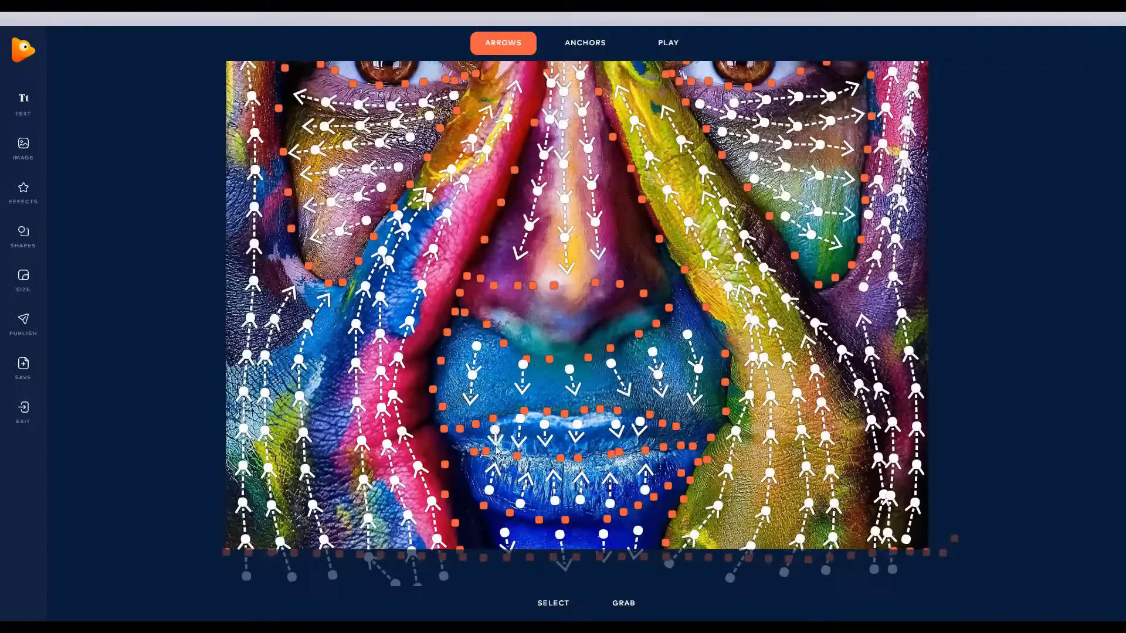
click(573, 49)
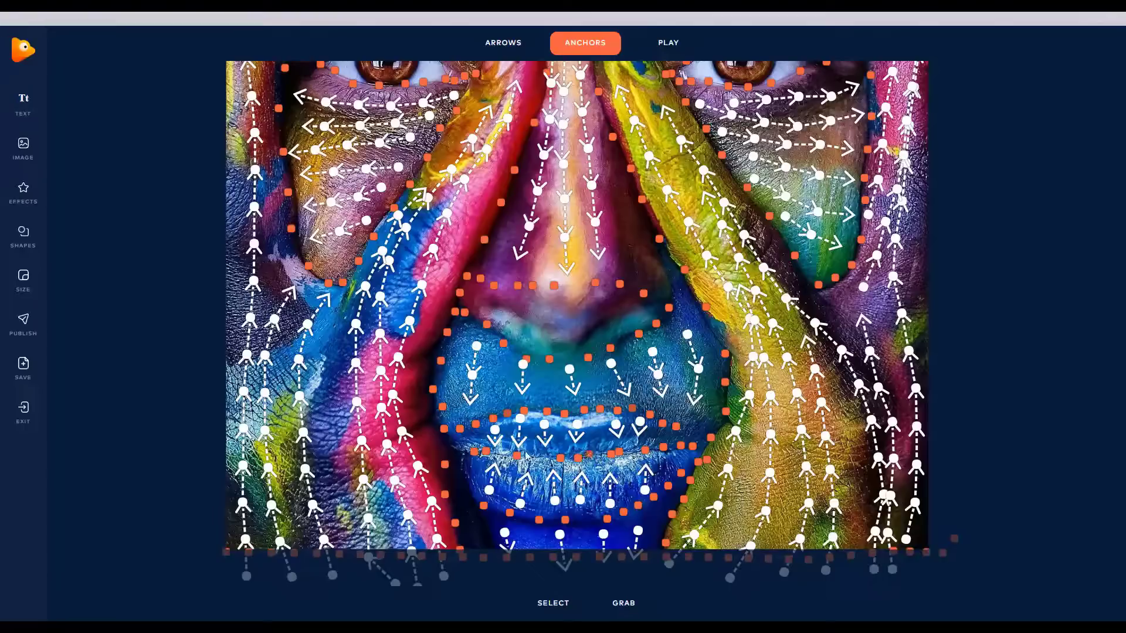
click(682, 45)
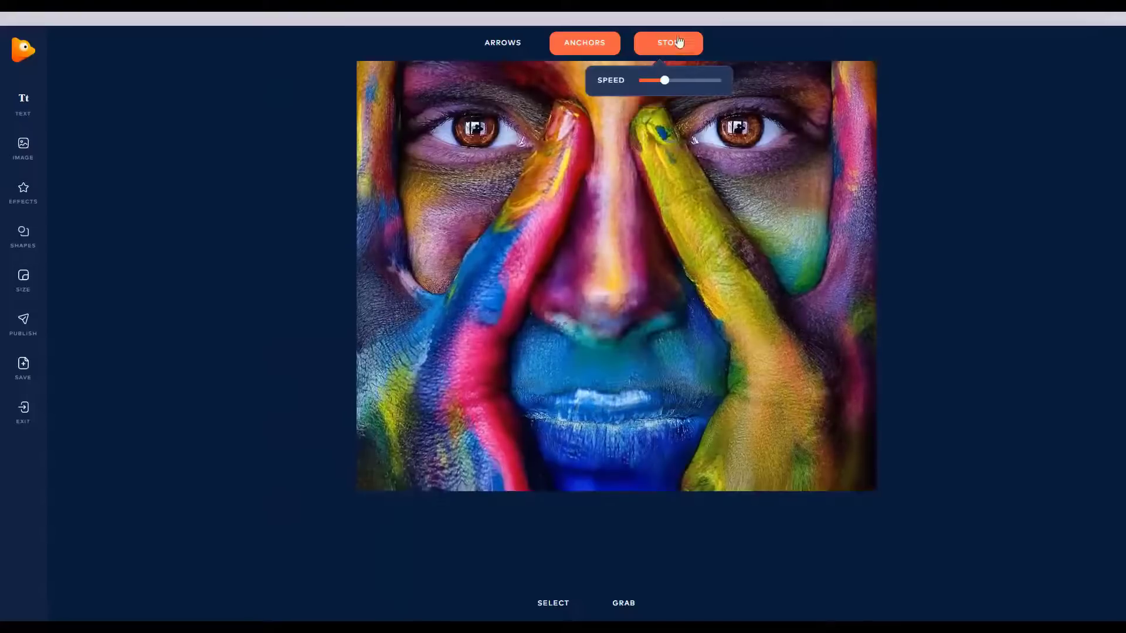
click(673, 42)
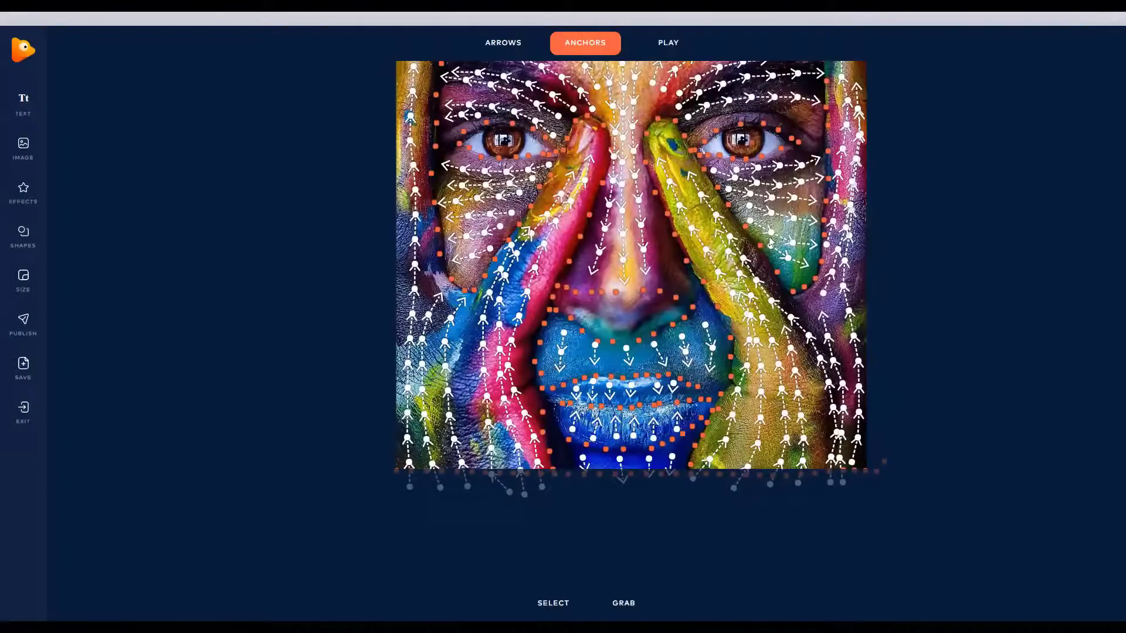
Step: Place a single anchor at the centre of each pupil, starting with the eye on the right
click(623, 603)
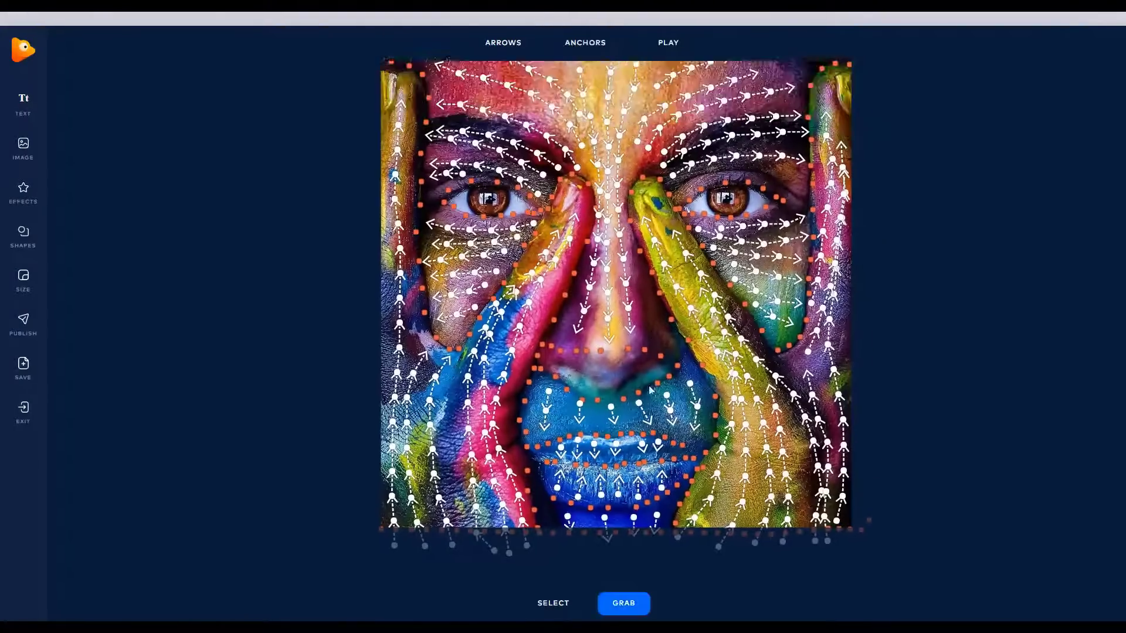
drag(645, 351, 646, 250)
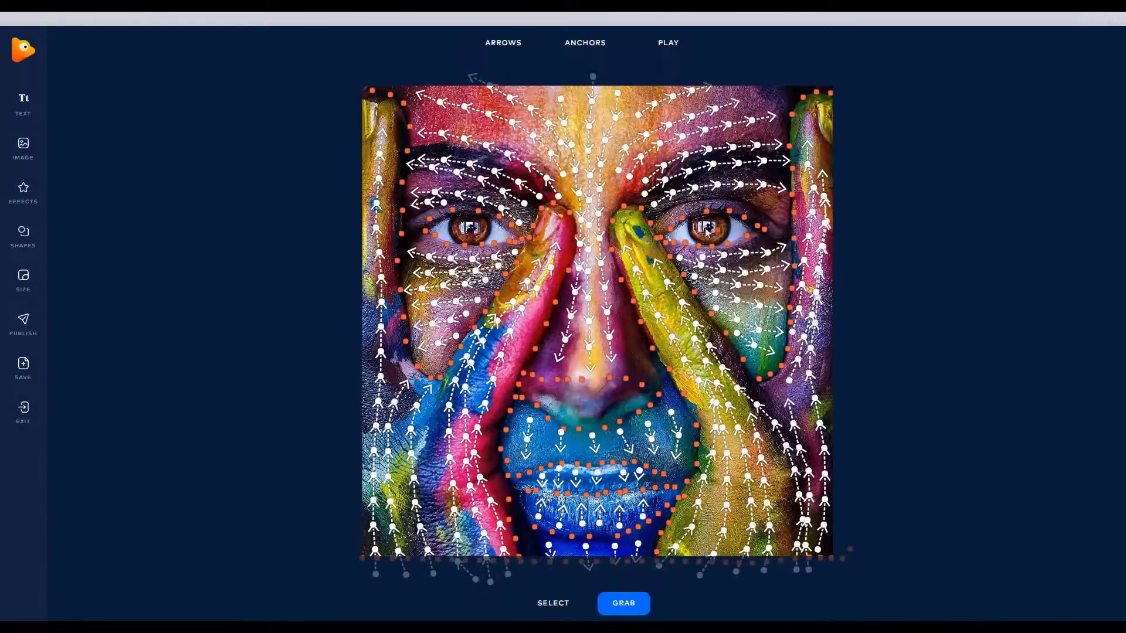
scroll(701, 221, up, 3)
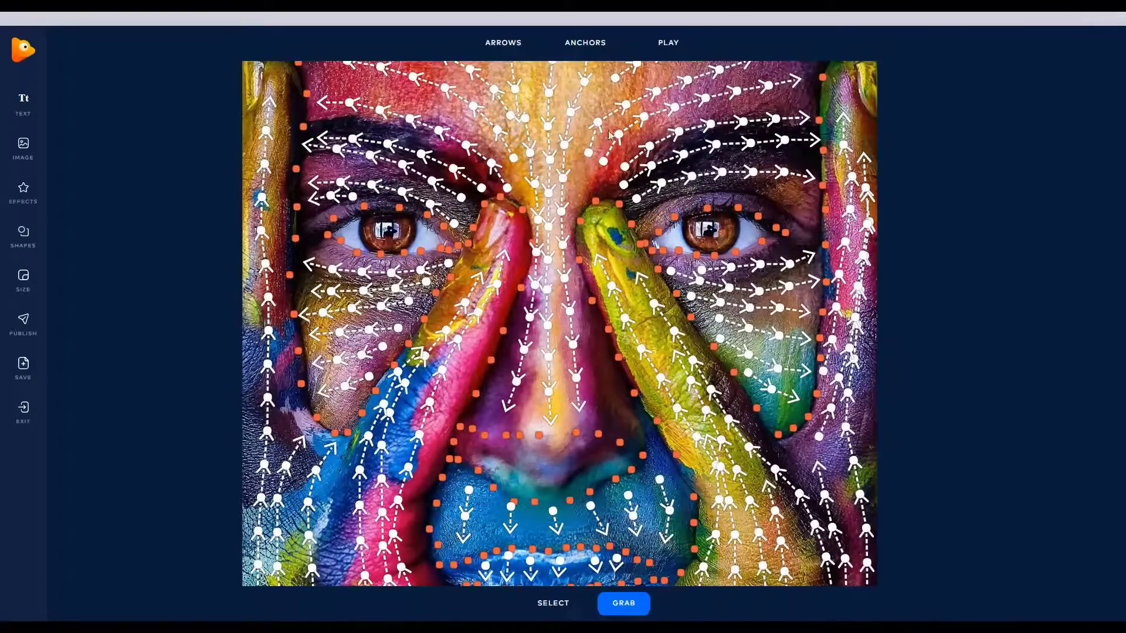
click(571, 43)
click(722, 233)
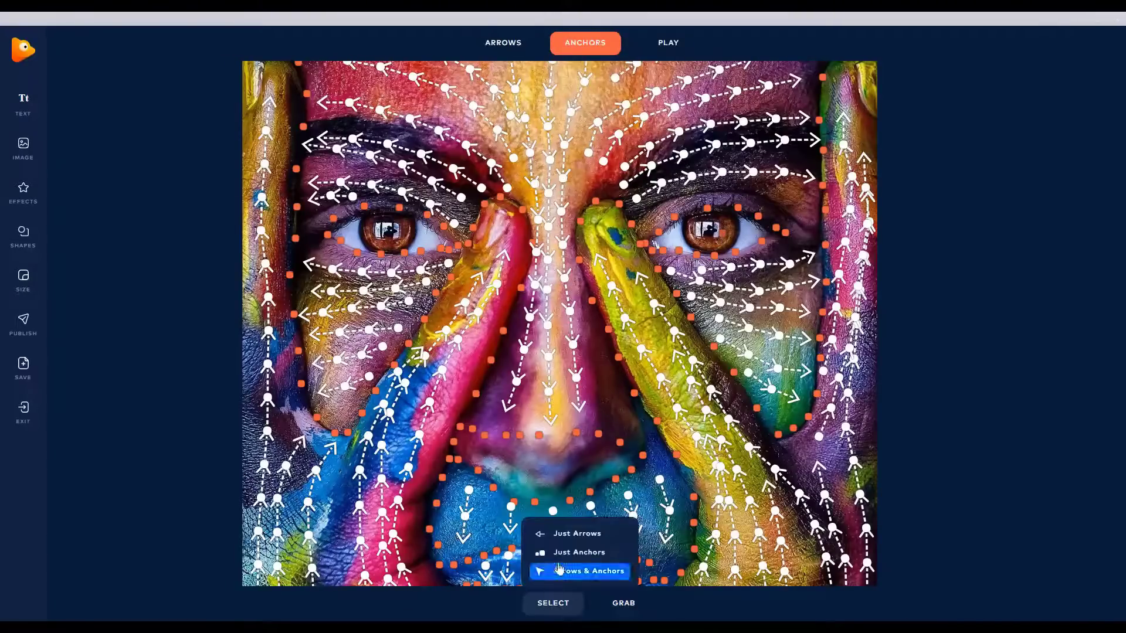
click(579, 553)
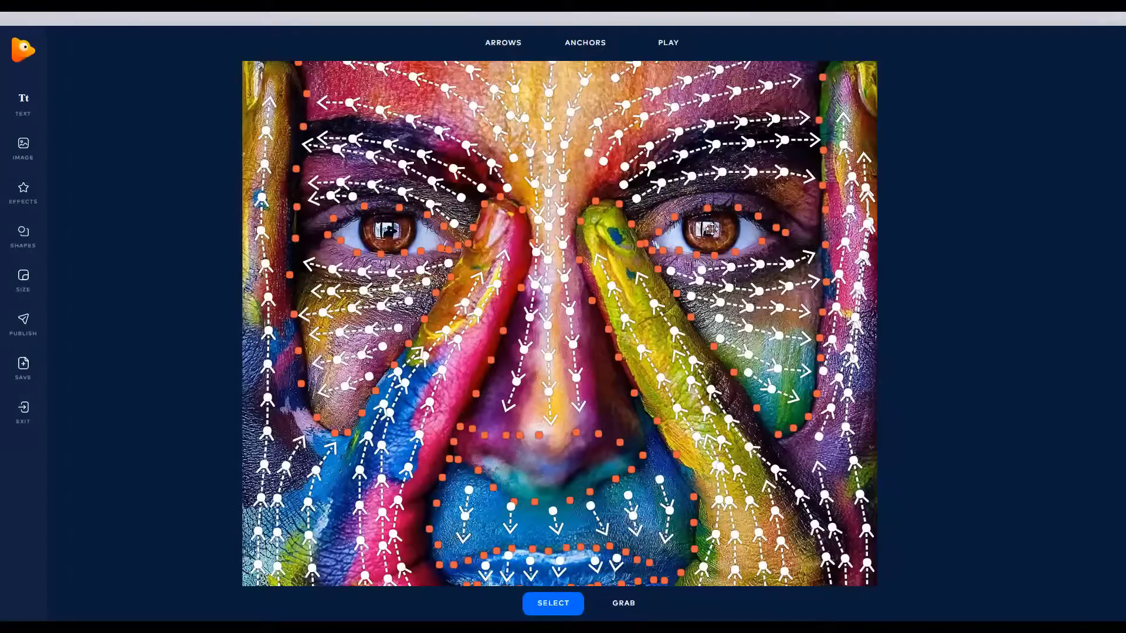
click(711, 228)
scroll(387, 238, up, 1)
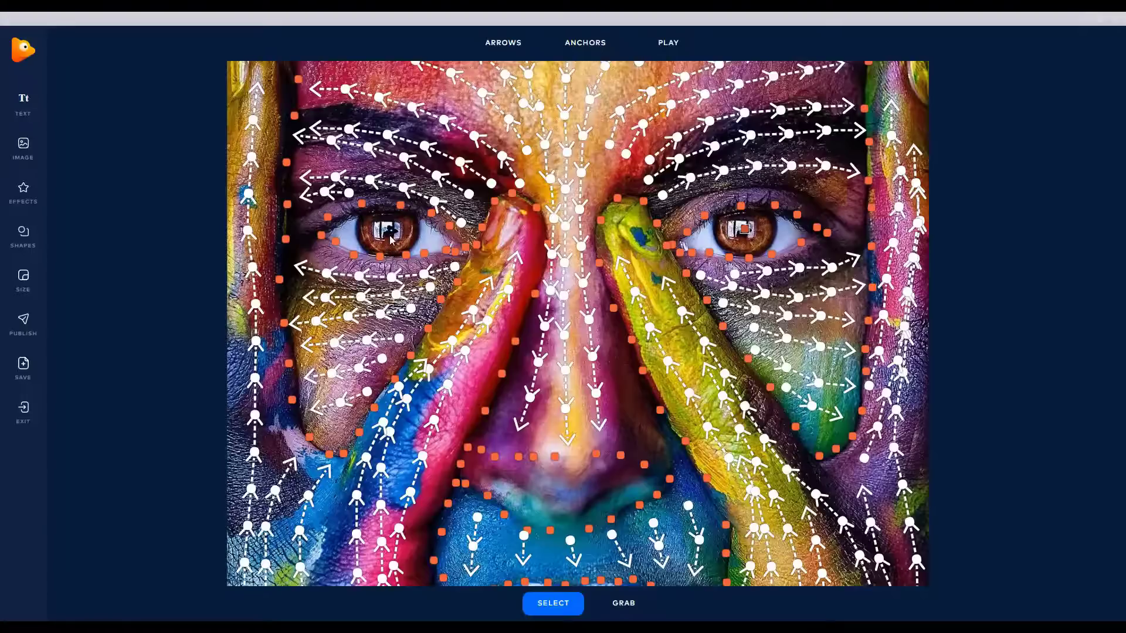
scroll(391, 238, up, 2)
click(585, 41)
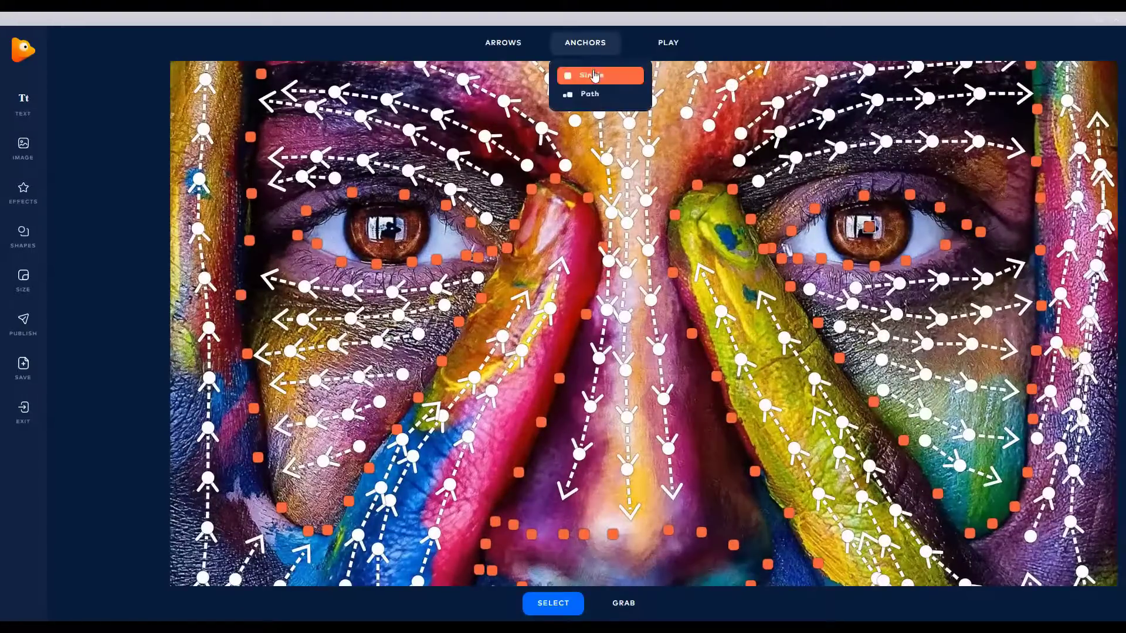
click(591, 76)
click(386, 230)
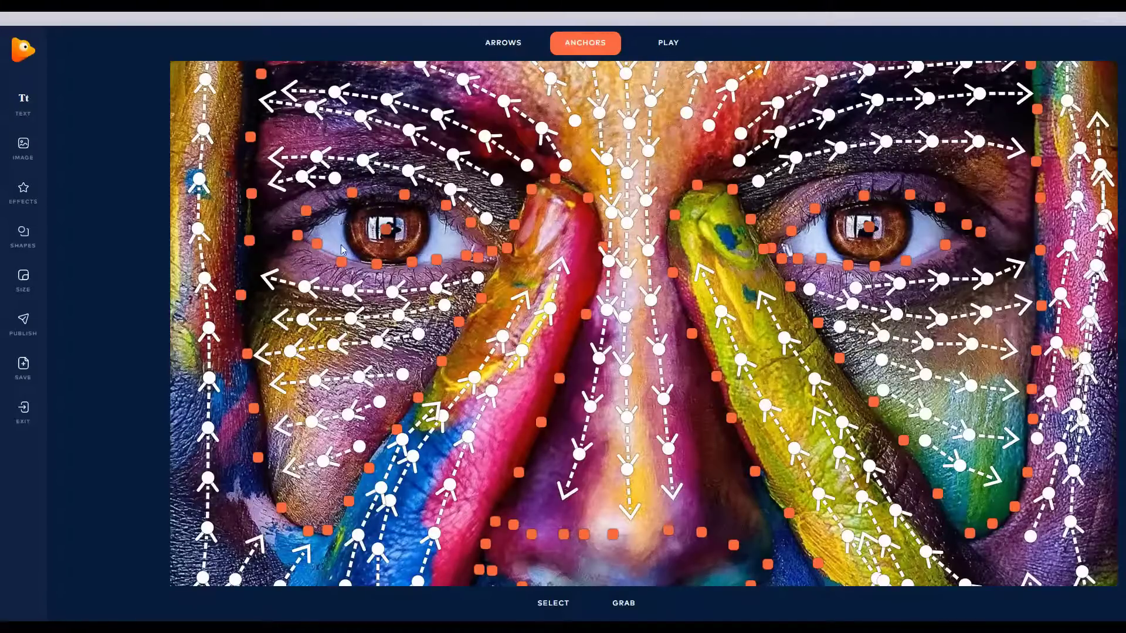
Step: Place six single anchors down both sides of the left eye's iris, three on each side
click(344, 211)
click(345, 229)
click(354, 253)
click(422, 251)
click(428, 229)
click(429, 211)
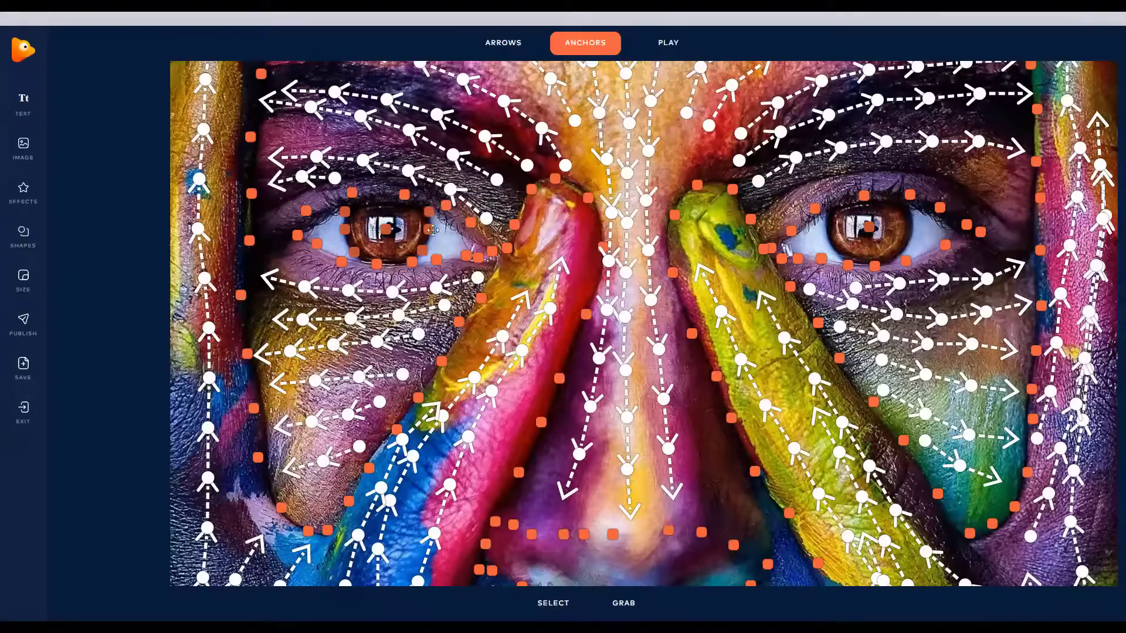
Step: Add an anchor along the upper edge of the left iris and reposition the surrounding anchors to follow its outline
drag(434, 230, 428, 250)
drag(353, 252, 343, 212)
click(402, 191)
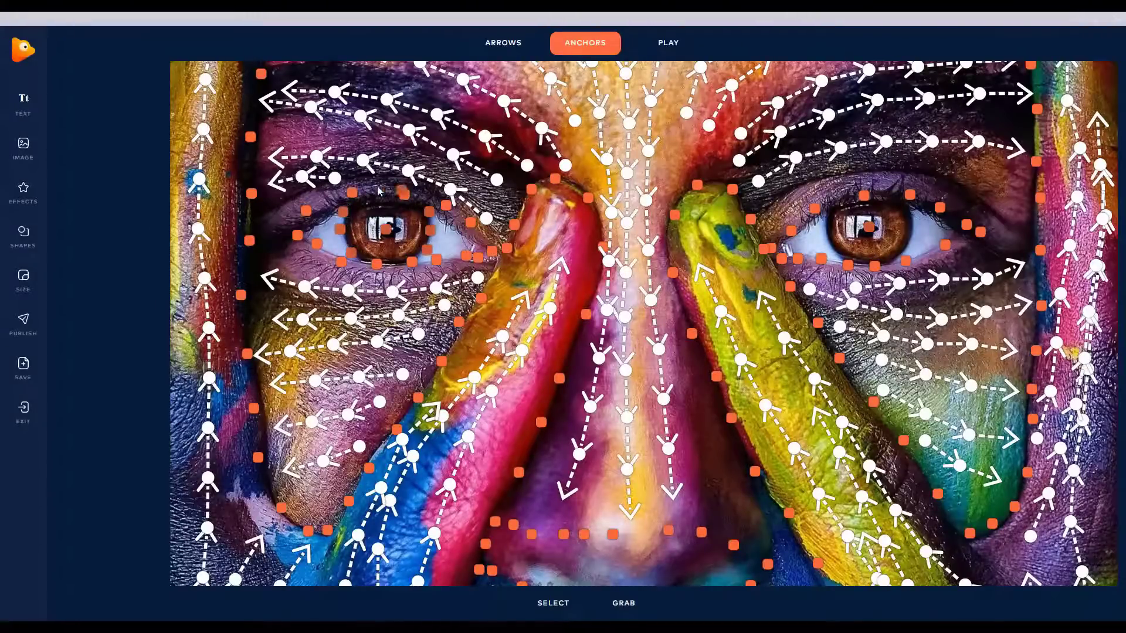
click(378, 190)
drag(403, 191, 424, 197)
mouse_move(553, 601)
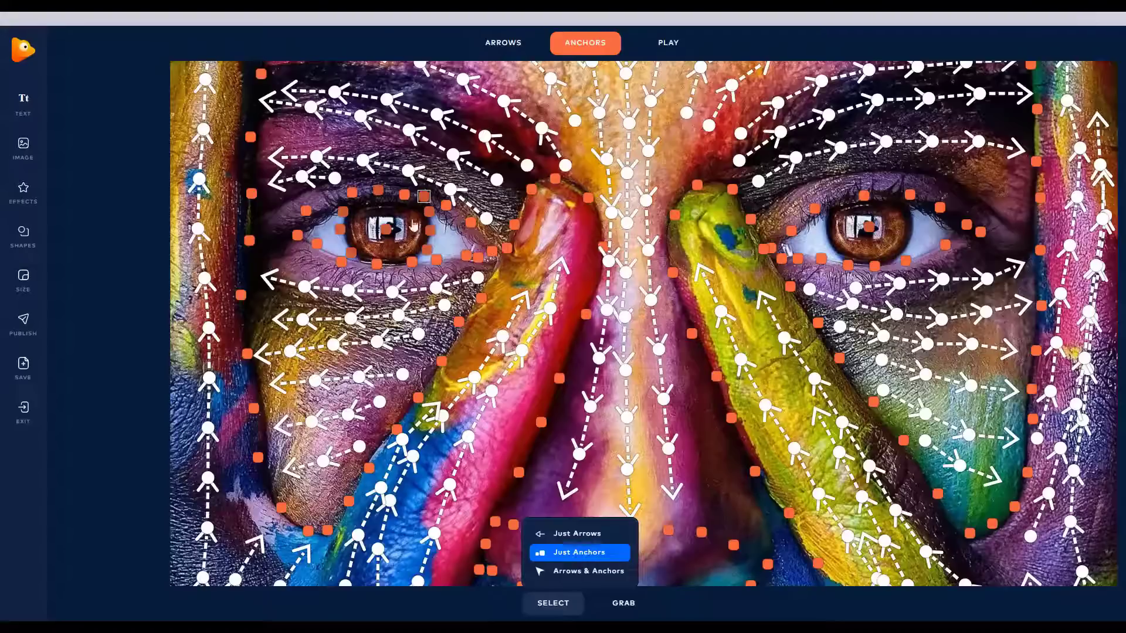
click(572, 551)
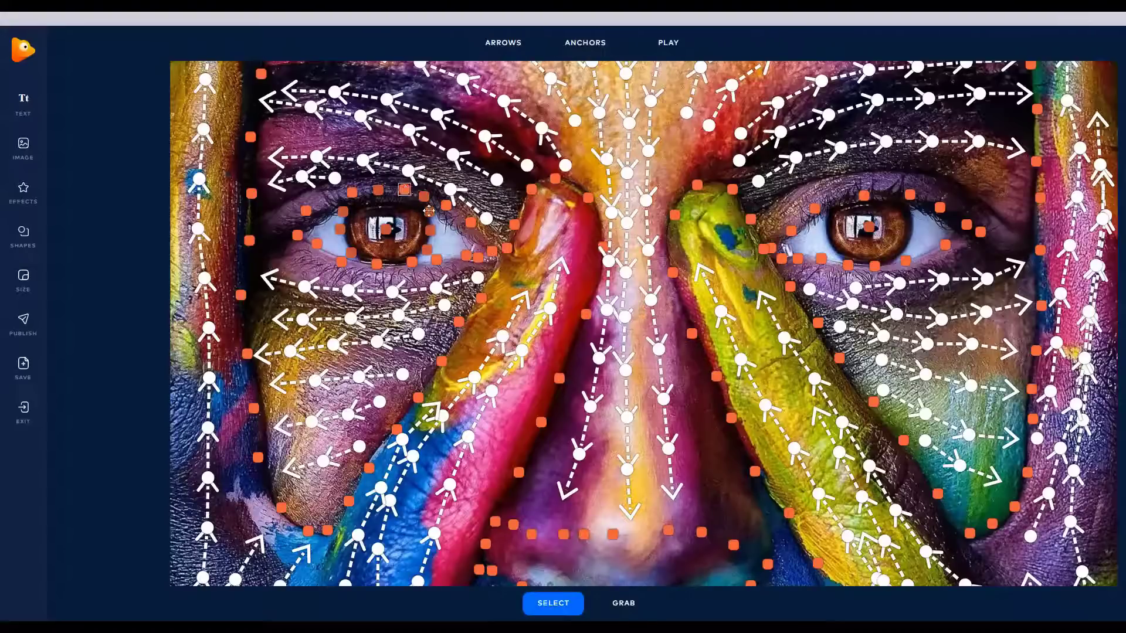
drag(424, 197, 433, 229)
Step: Draw three single arrows inside the left iris, curving down, across below the pupil and up the other side, and preview the animation
mouse_move(513, 43)
click(505, 74)
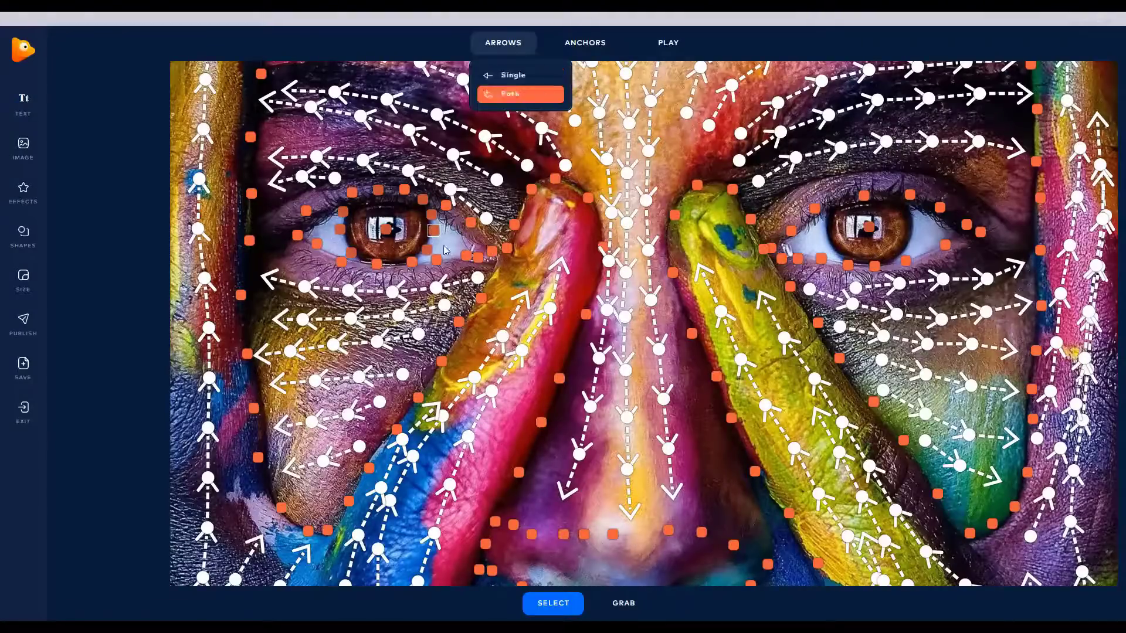
scroll(380, 226, up, 2)
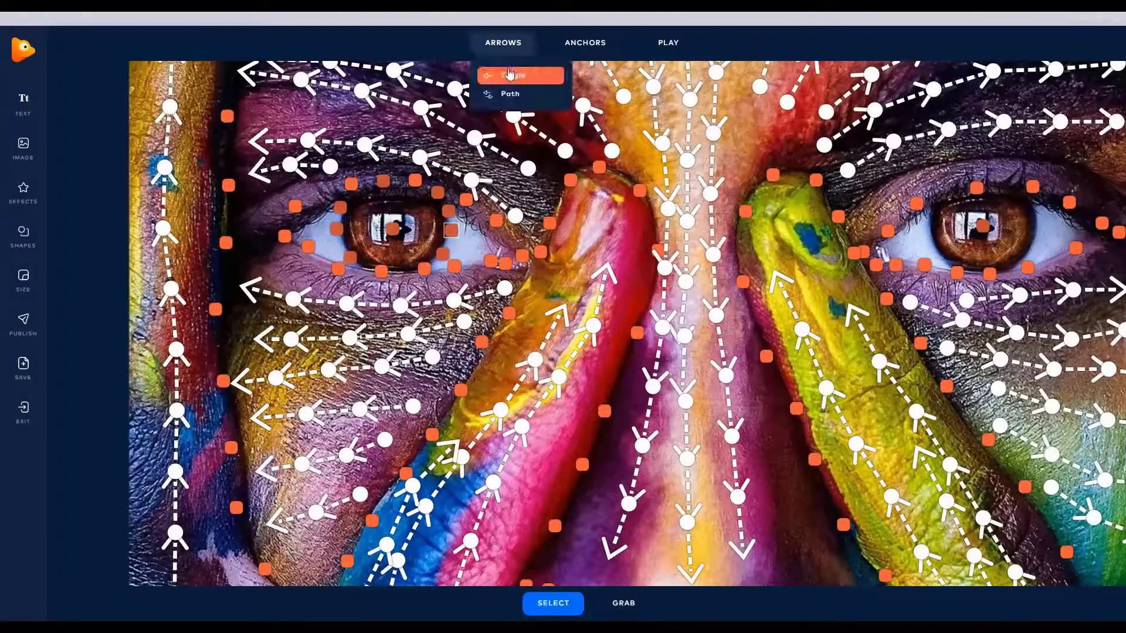
click(527, 76)
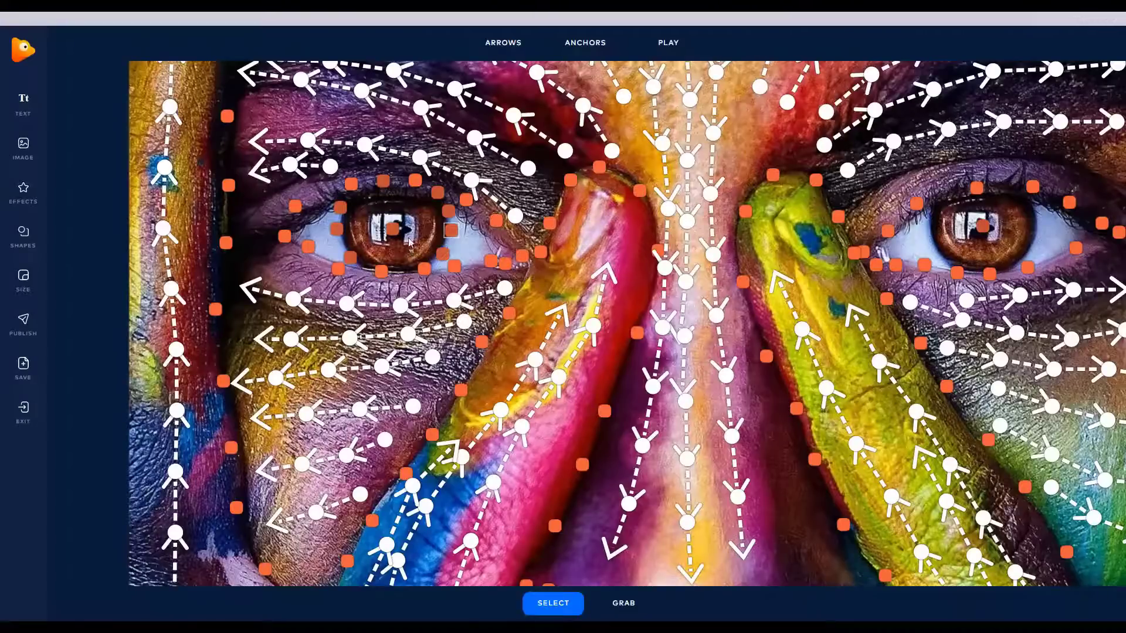
click(505, 44)
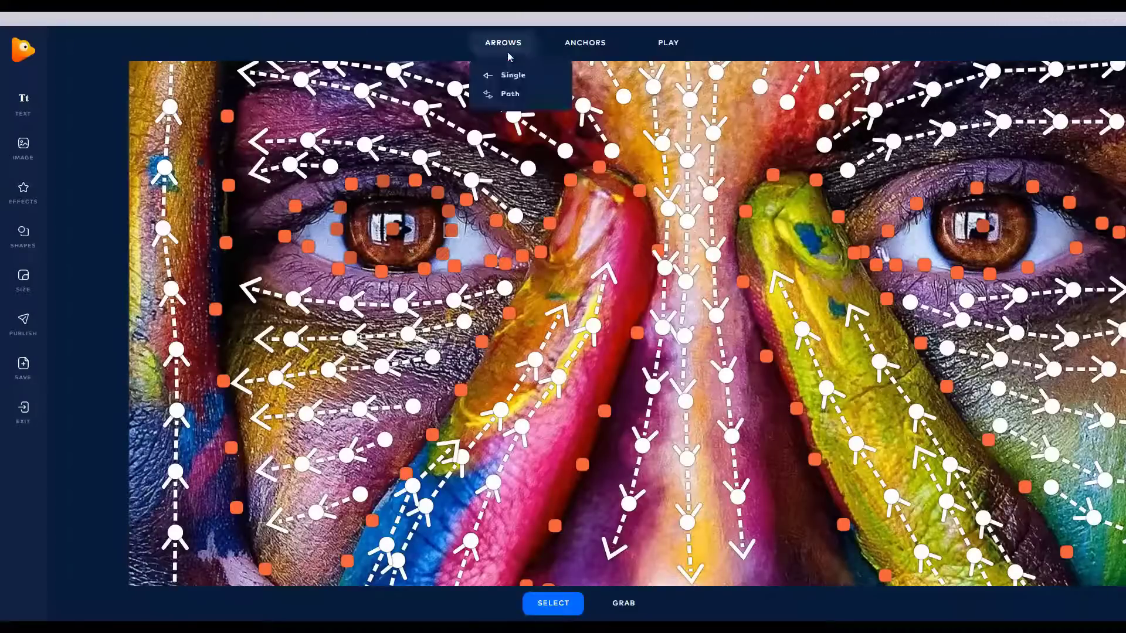
click(515, 75)
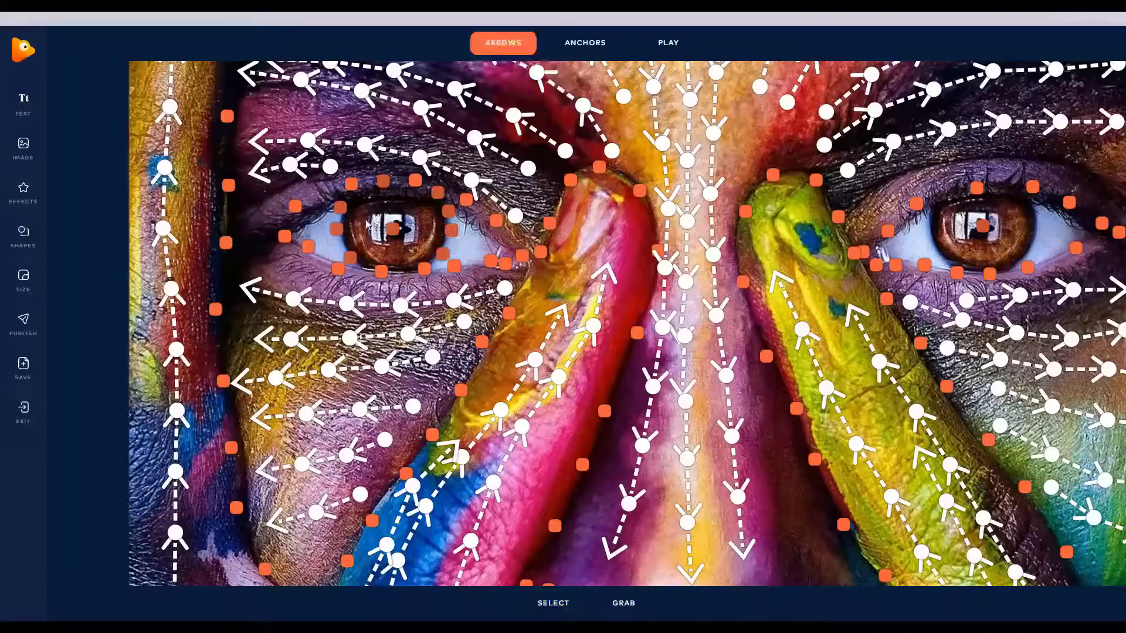
mouse_move(364, 215)
mouse_down()
mouse_move(365, 236)
mouse_move(413, 257)
mouse_move(418, 216)
mouse_up()
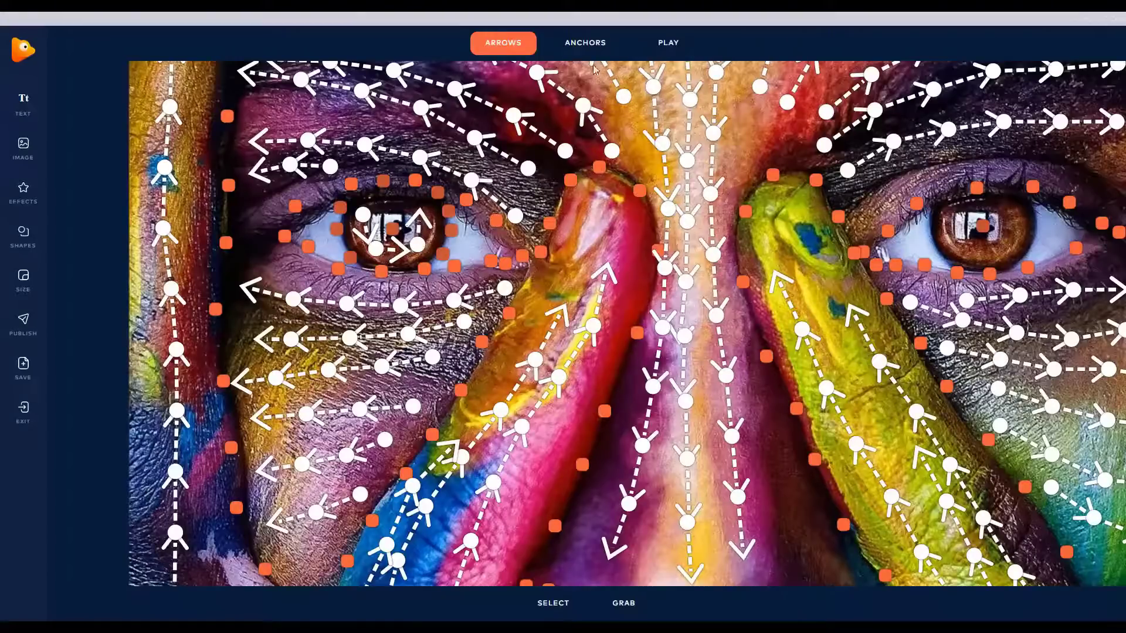
click(684, 47)
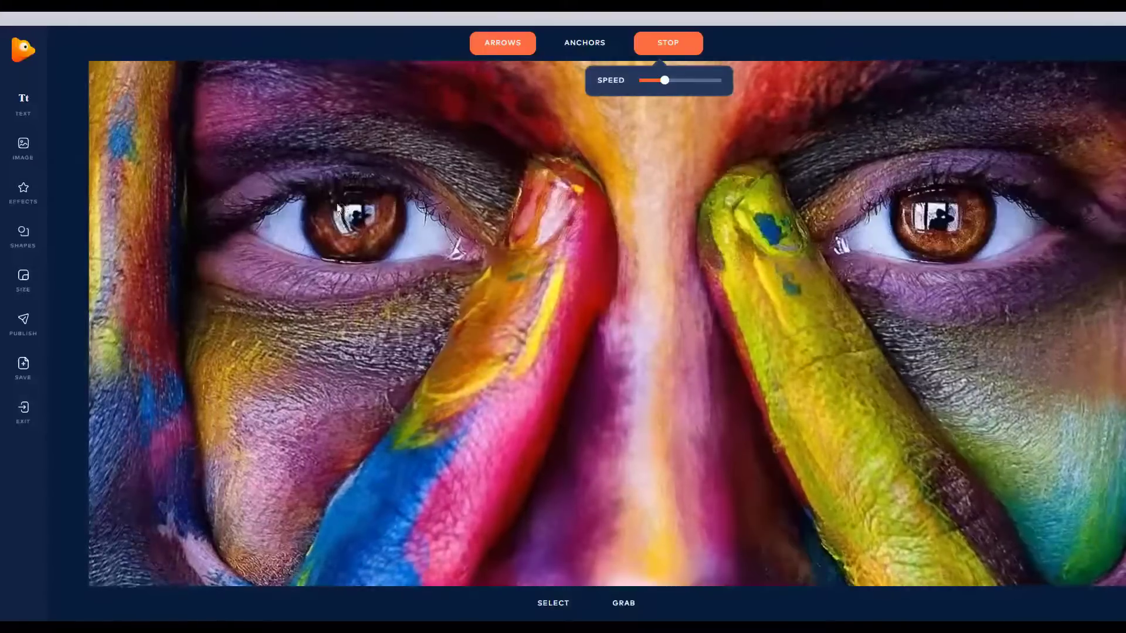
click(687, 49)
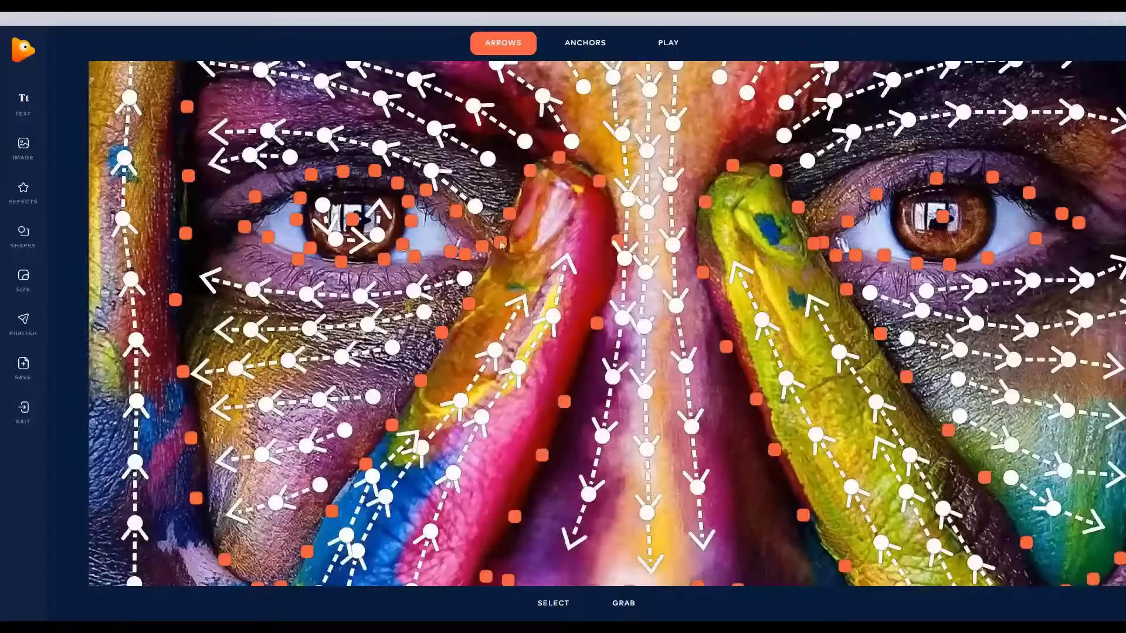
Step: Adjust the three arrows inside the left iris to follow its round outline more closely, and preview the animation
scroll(336, 247, up, 1)
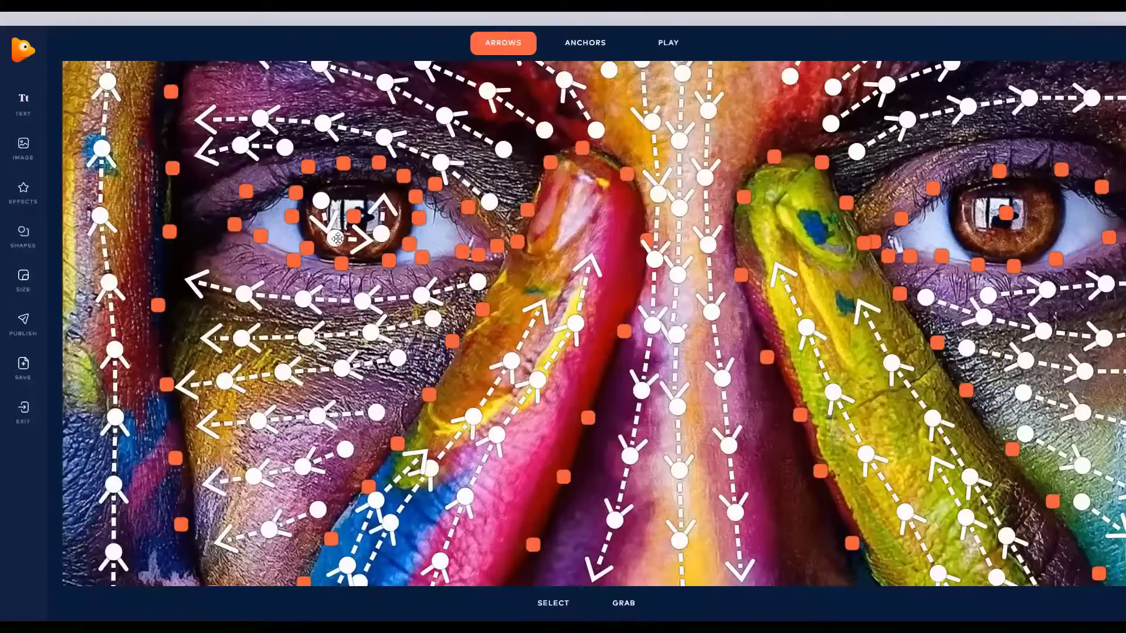
drag(338, 239, 338, 243)
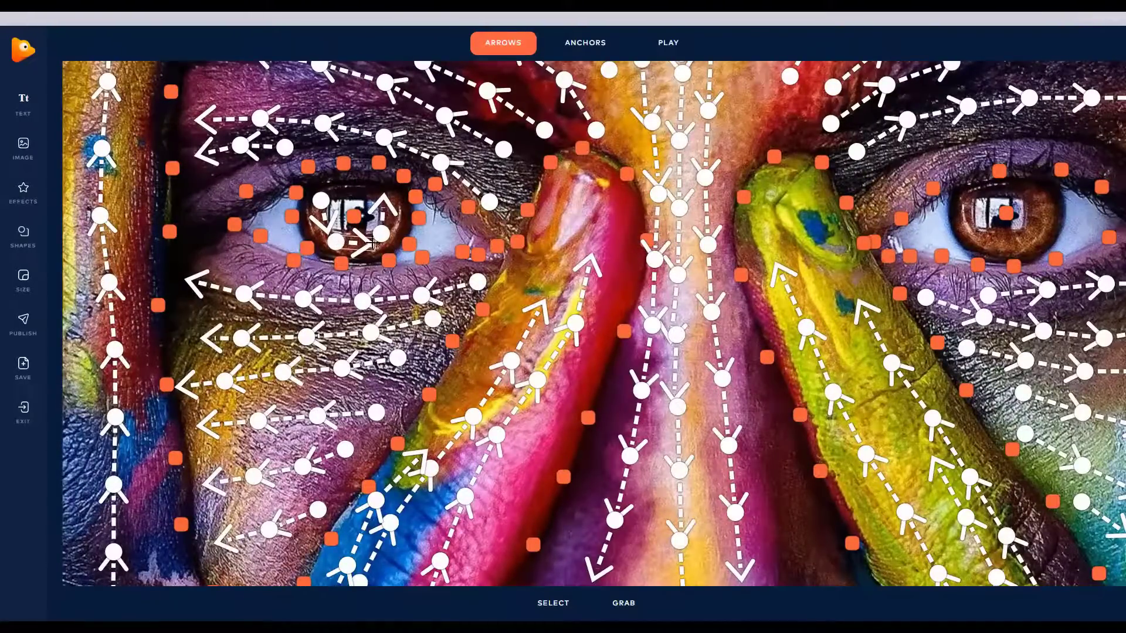
drag(383, 222, 391, 222)
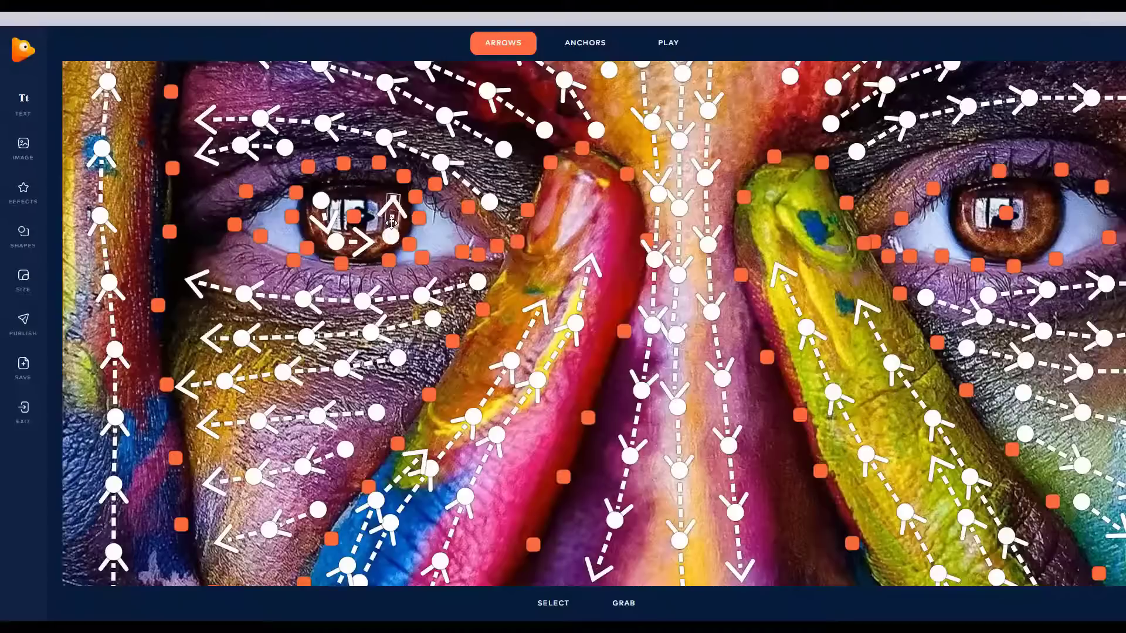
click(357, 217)
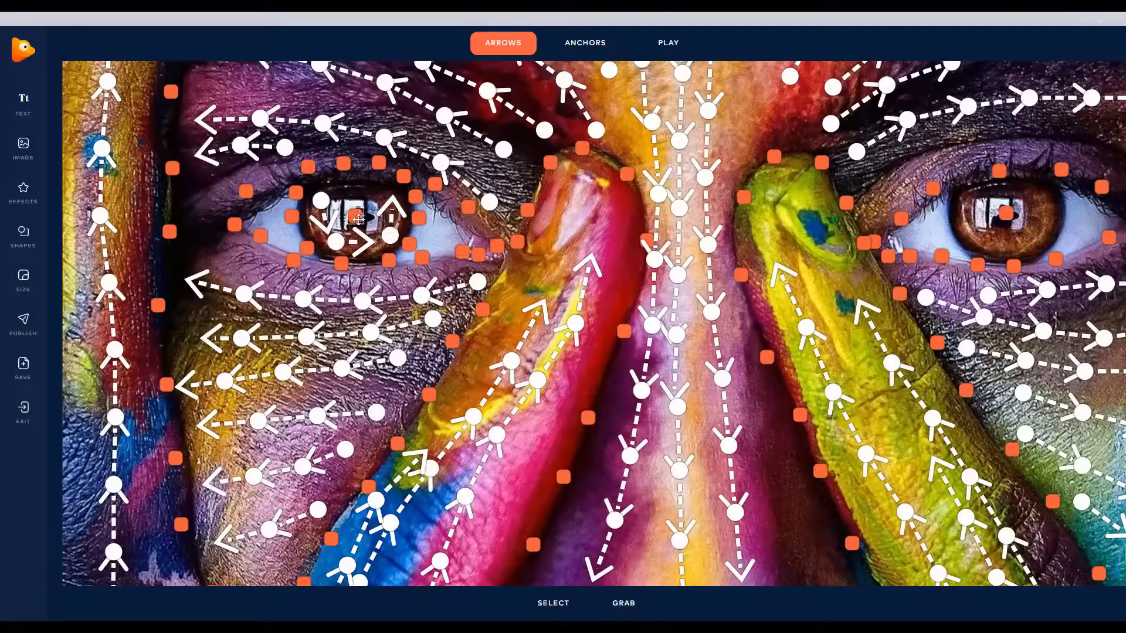
click(323, 222)
drag(328, 233, 321, 202)
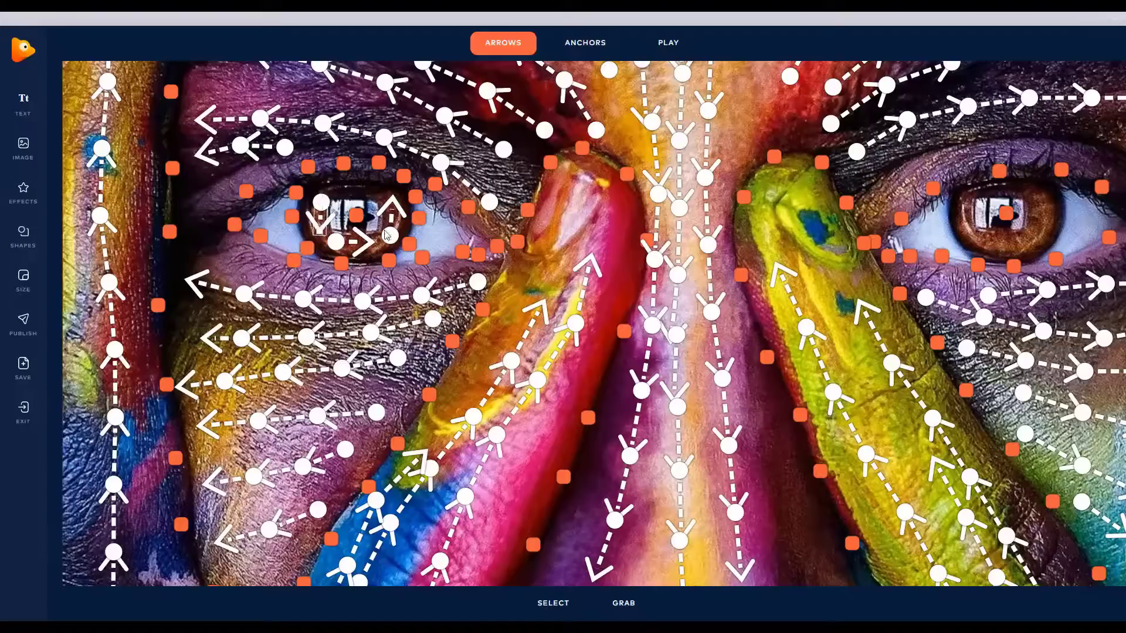
click(393, 234)
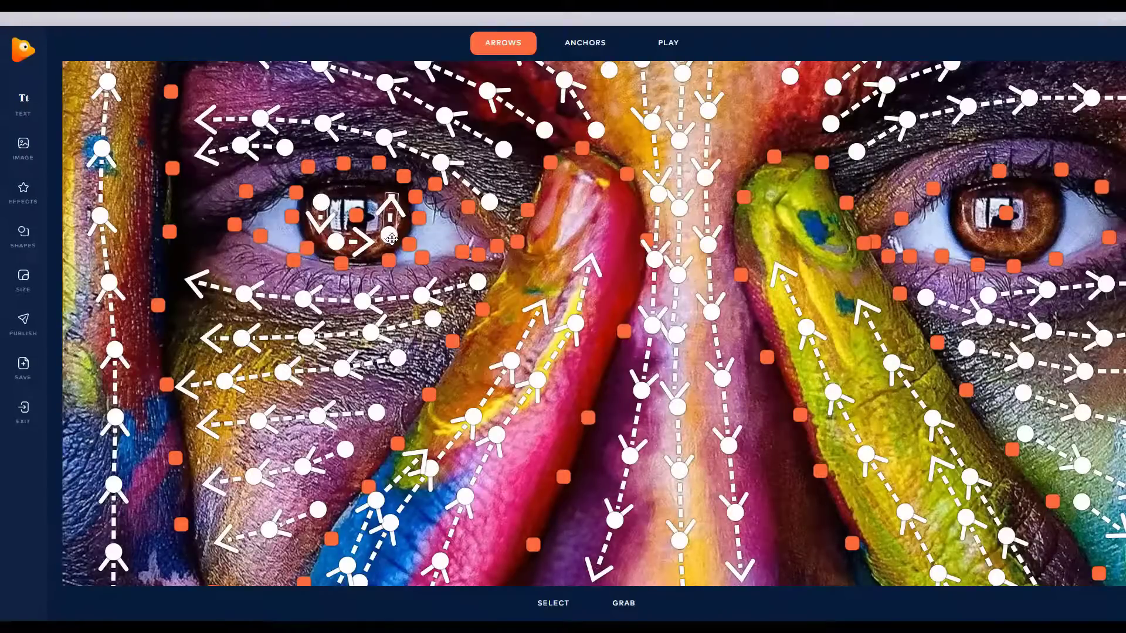
drag(391, 197, 389, 200)
click(668, 44)
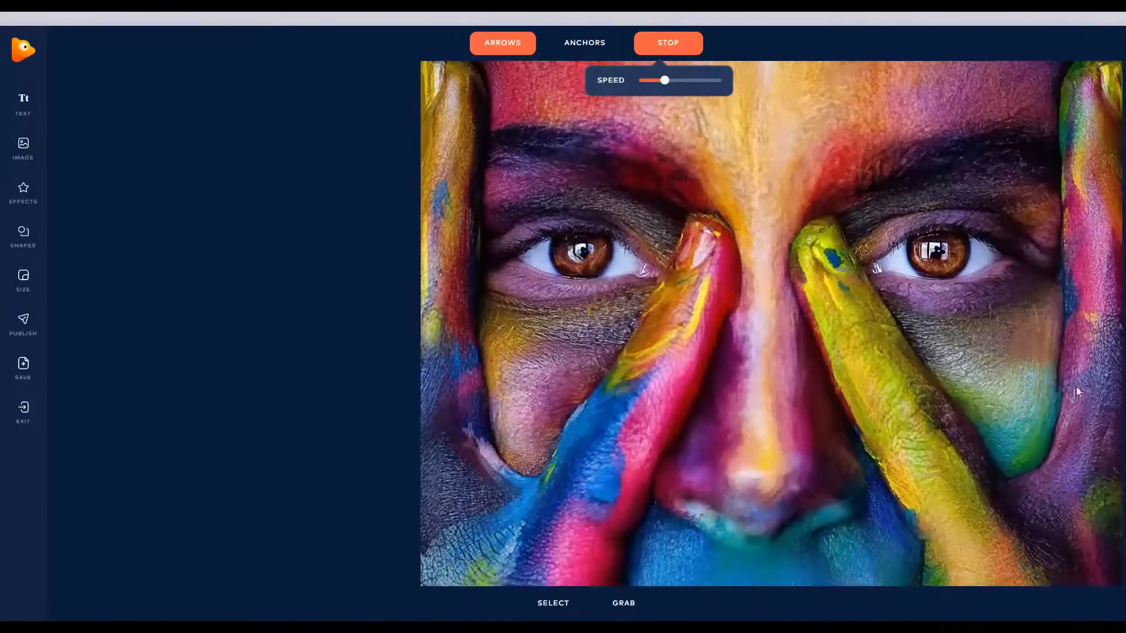
click(669, 43)
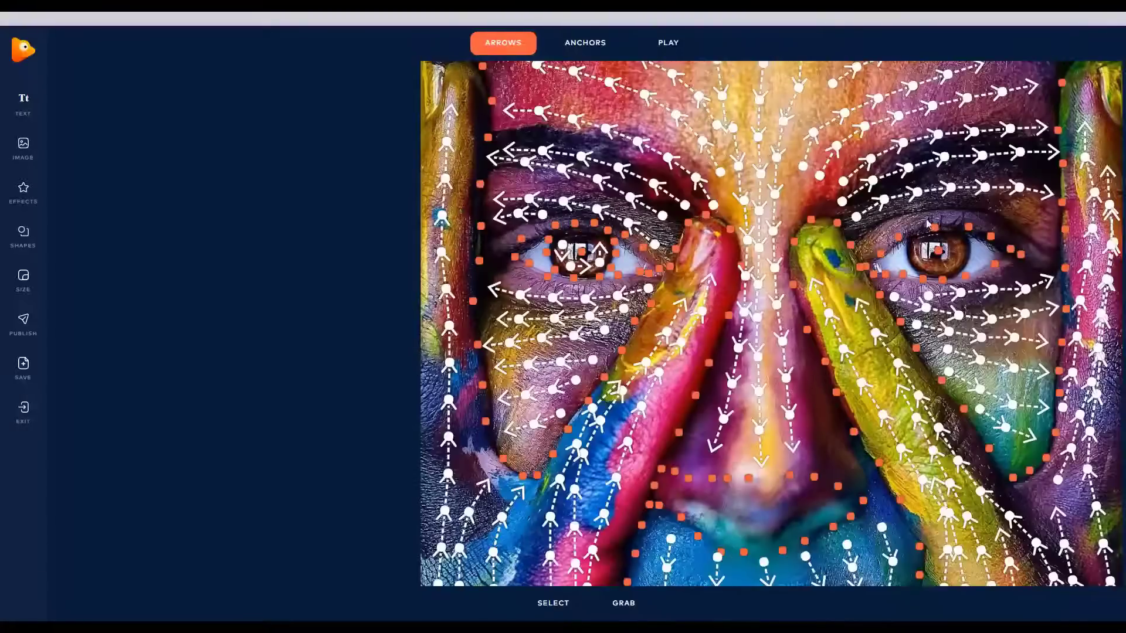
Step: Place single anchors along the upper edge and both sides of the right eye's iris
click(624, 604)
drag(970, 251, 726, 244)
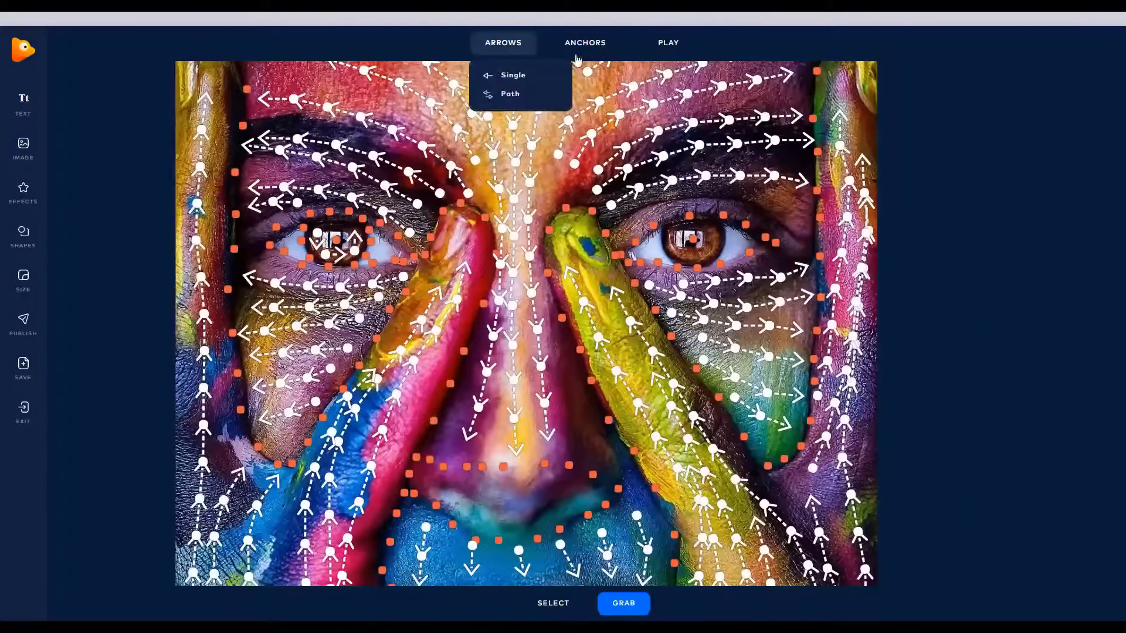
click(586, 75)
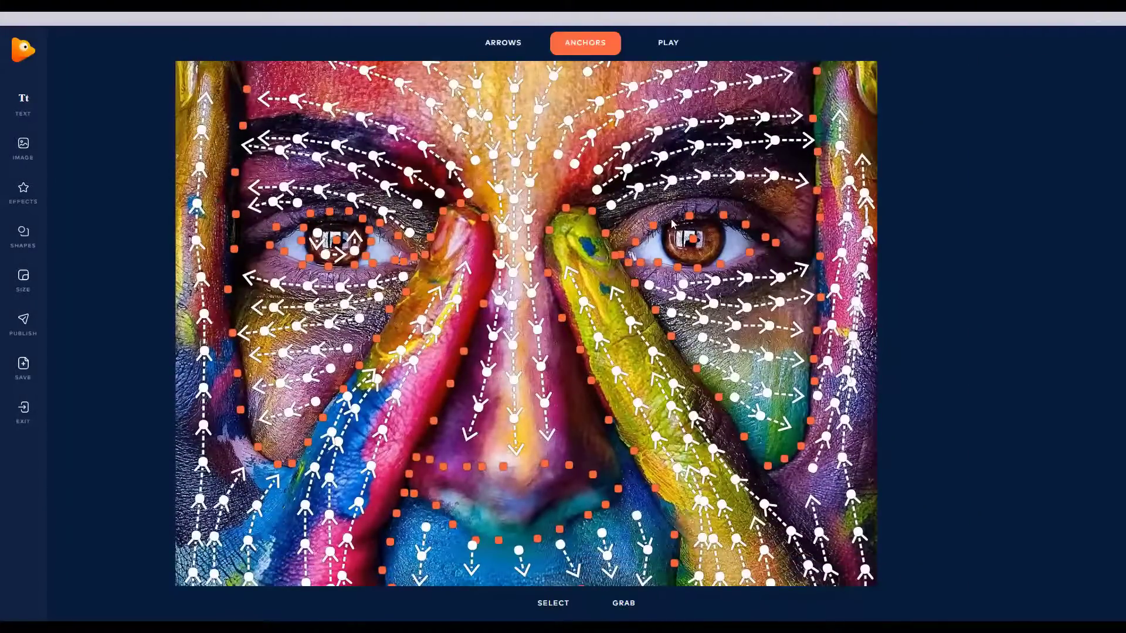
click(709, 214)
click(662, 251)
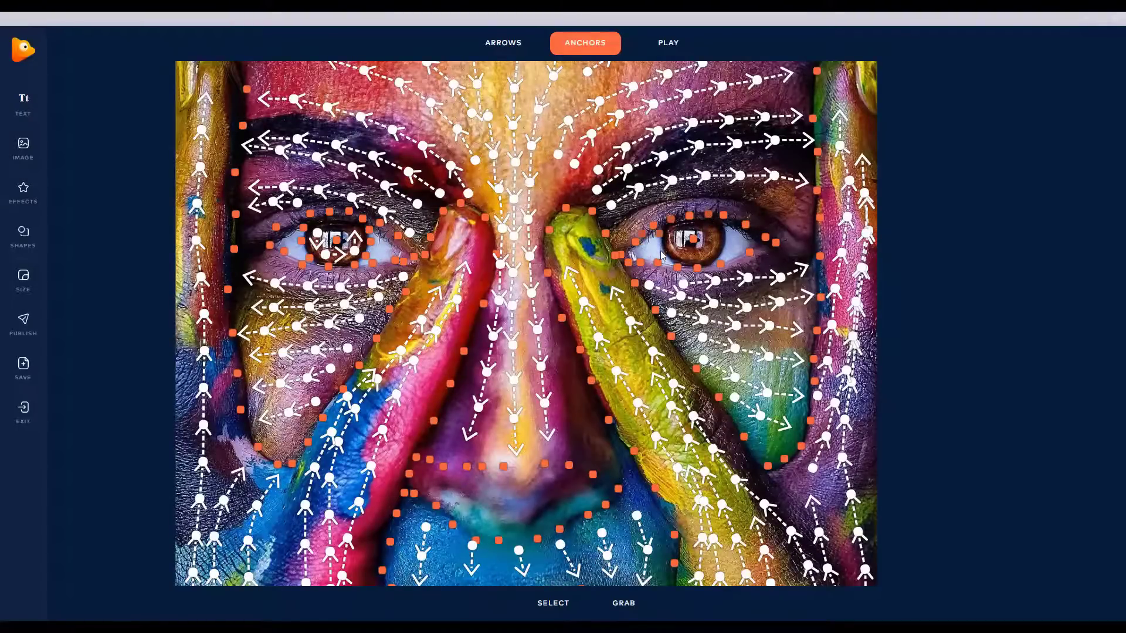
click(727, 232)
scroll(696, 203, up, 2)
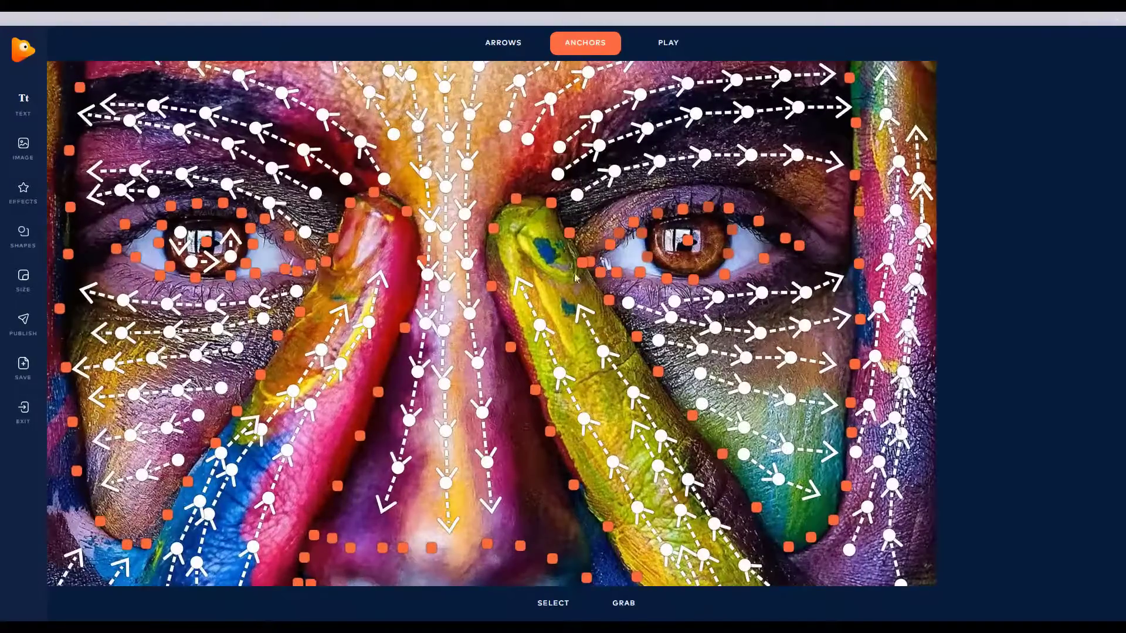
Step: Draw three single arrows inside the right iris, curving down, across below the pupil and up the other side, and preview the animation
mouse_move(503, 44)
click(520, 73)
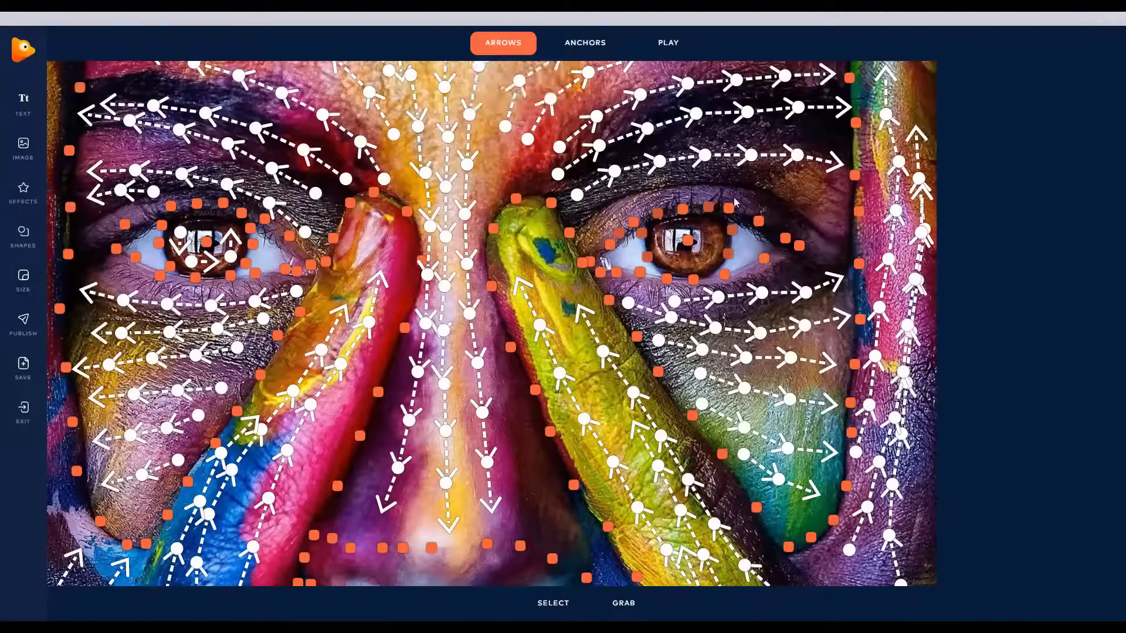
drag(709, 232, 662, 233)
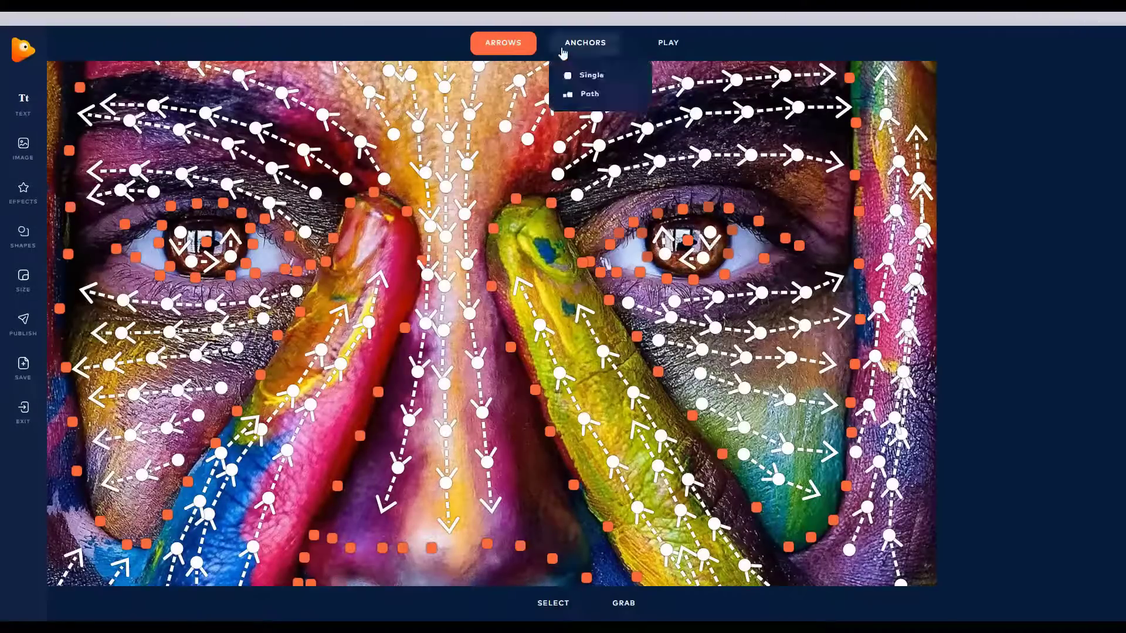
click(667, 43)
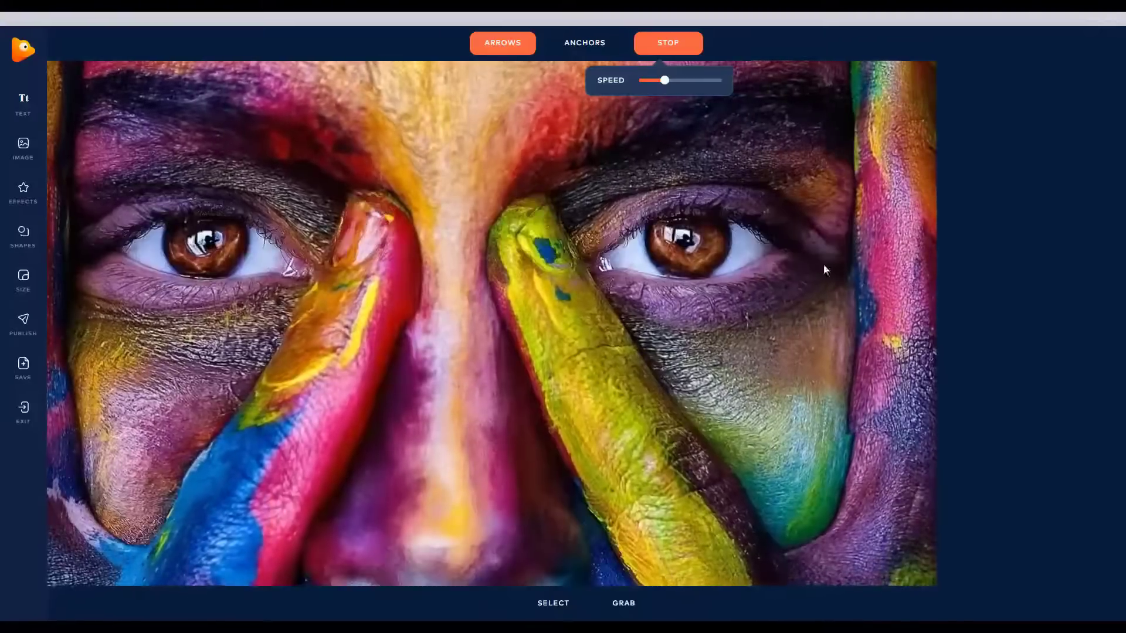
click(668, 42)
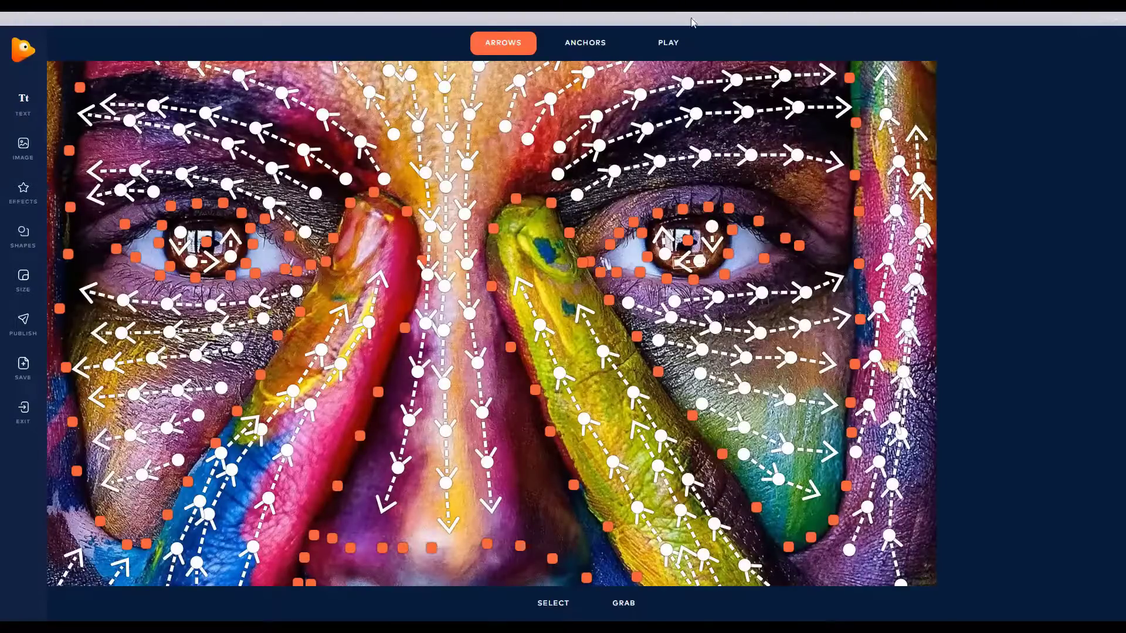
Step: Draw short outward-pointing arrows at the outer corners of both eyes and along the right upper eyelid, and preview the animation
click(672, 49)
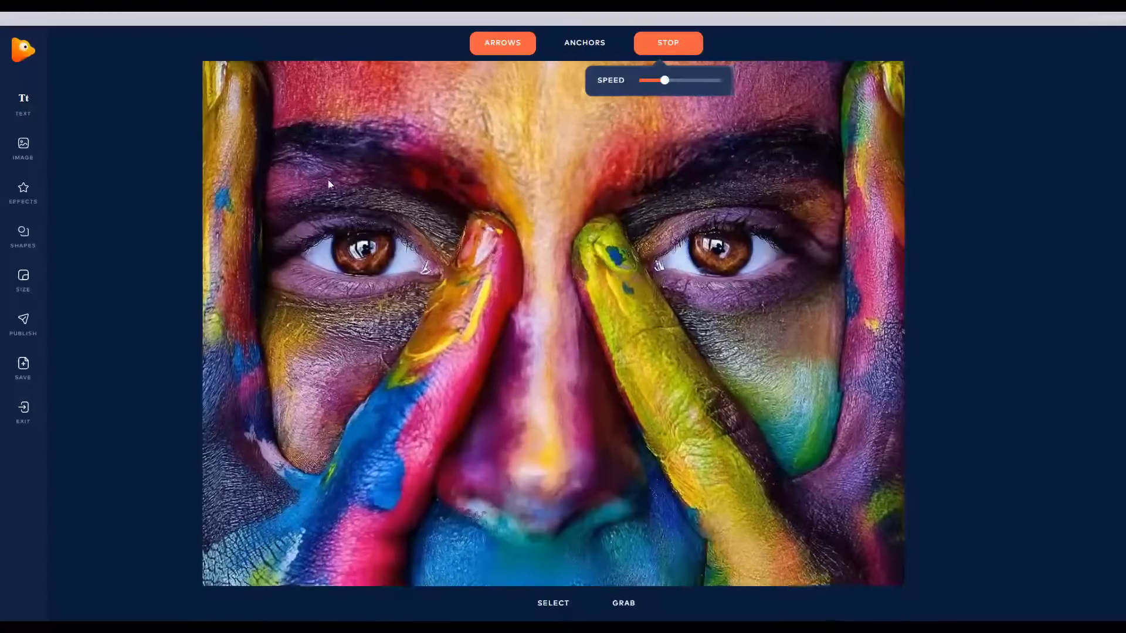
click(500, 45)
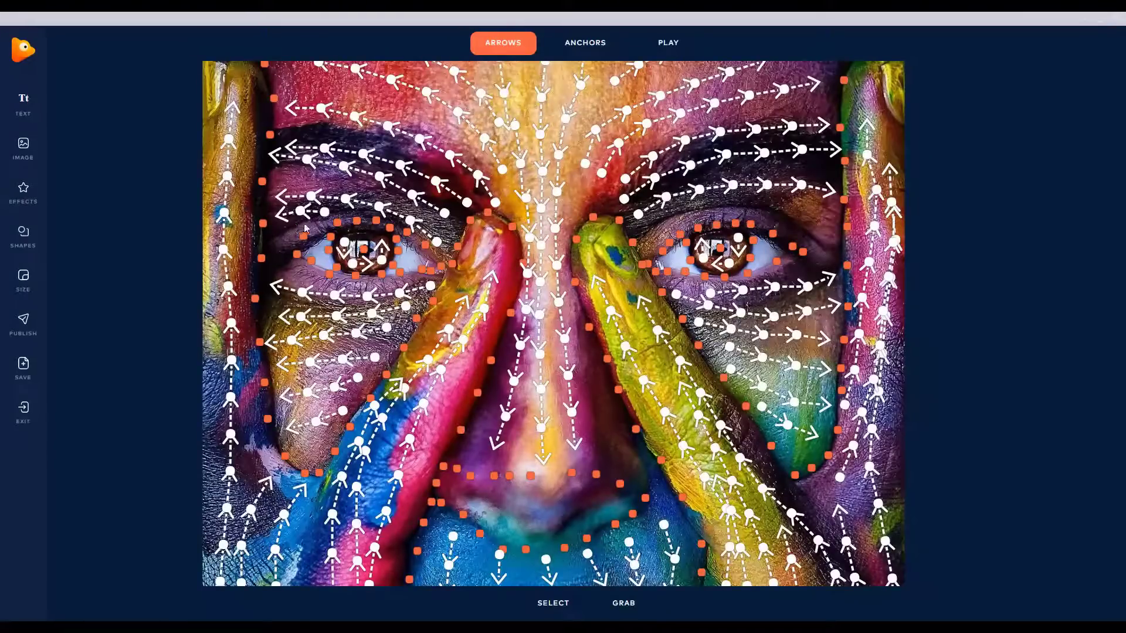
drag(277, 241, 278, 236)
drag(281, 272, 282, 272)
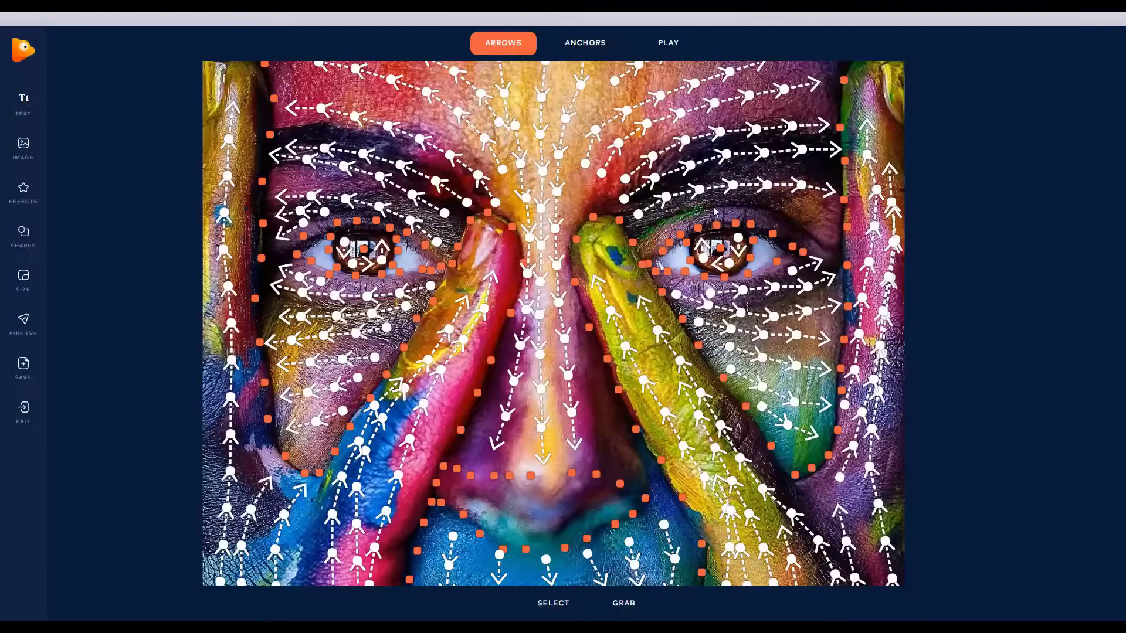
drag(834, 255, 835, 256)
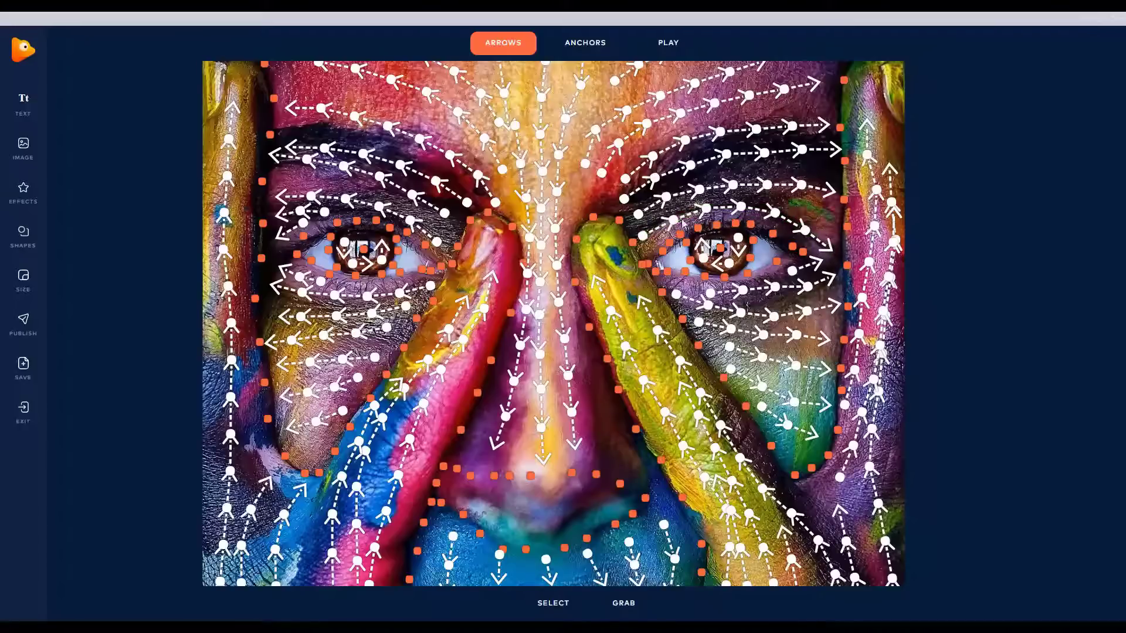
click(672, 46)
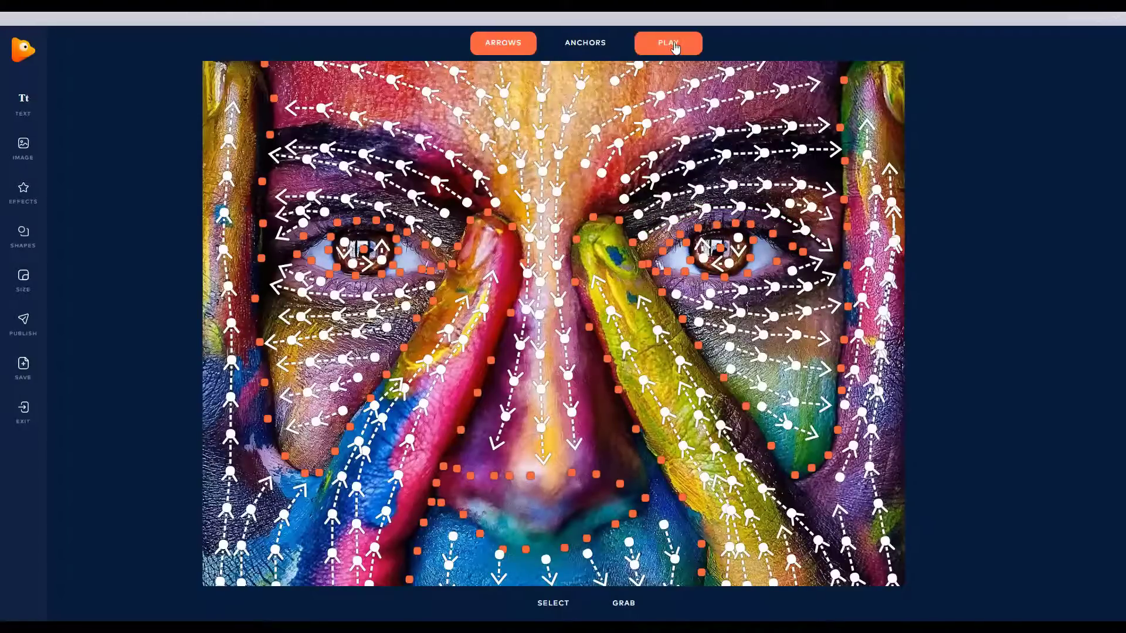
click(671, 44)
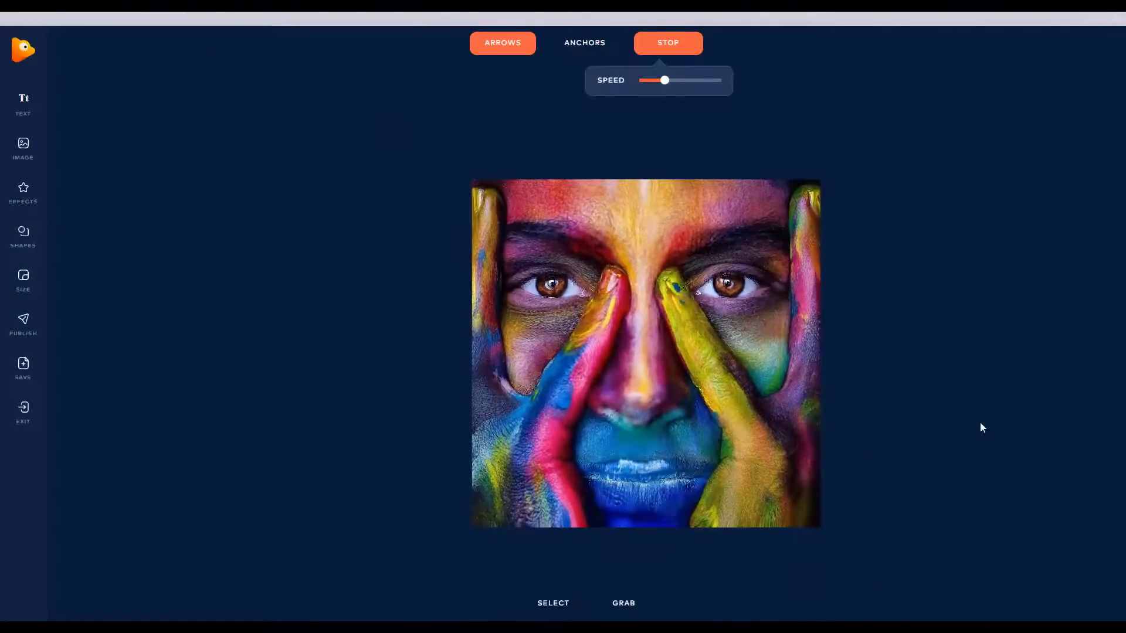
click(675, 49)
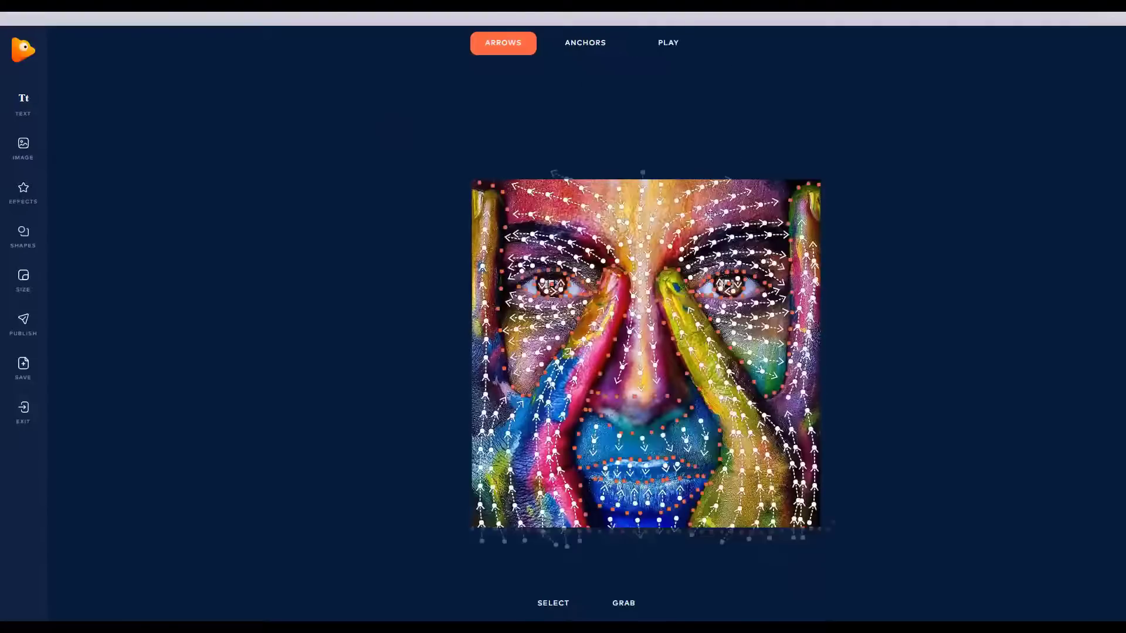
Step: Raise the animation's playback speed to a little under two thirds of its range and preview the face at that speed
click(623, 603)
drag(699, 321, 600, 311)
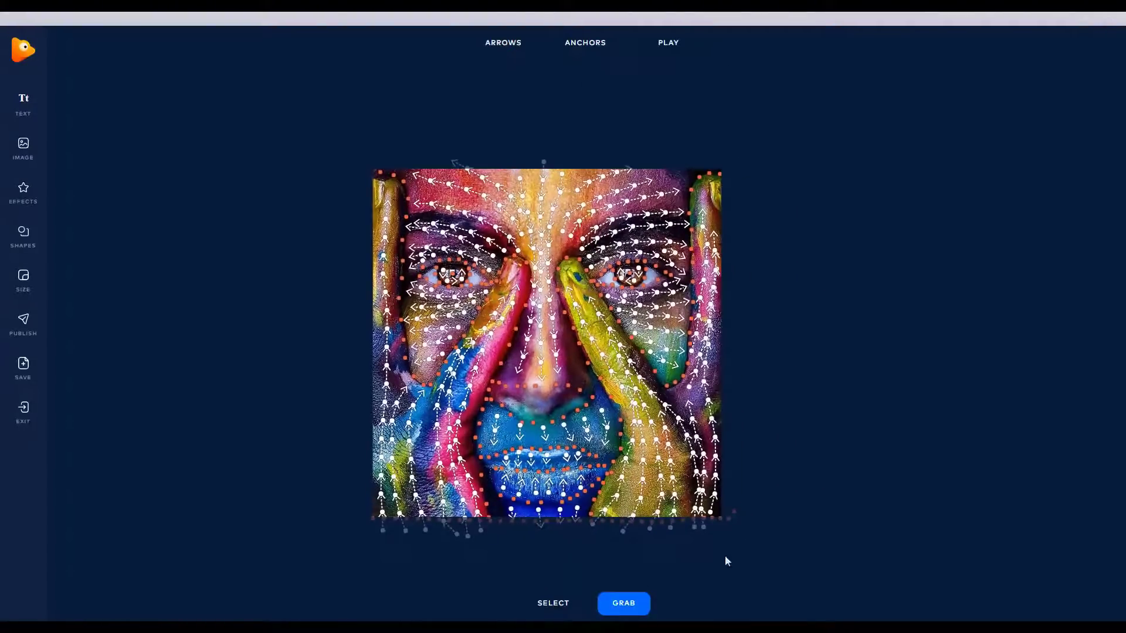
click(680, 46)
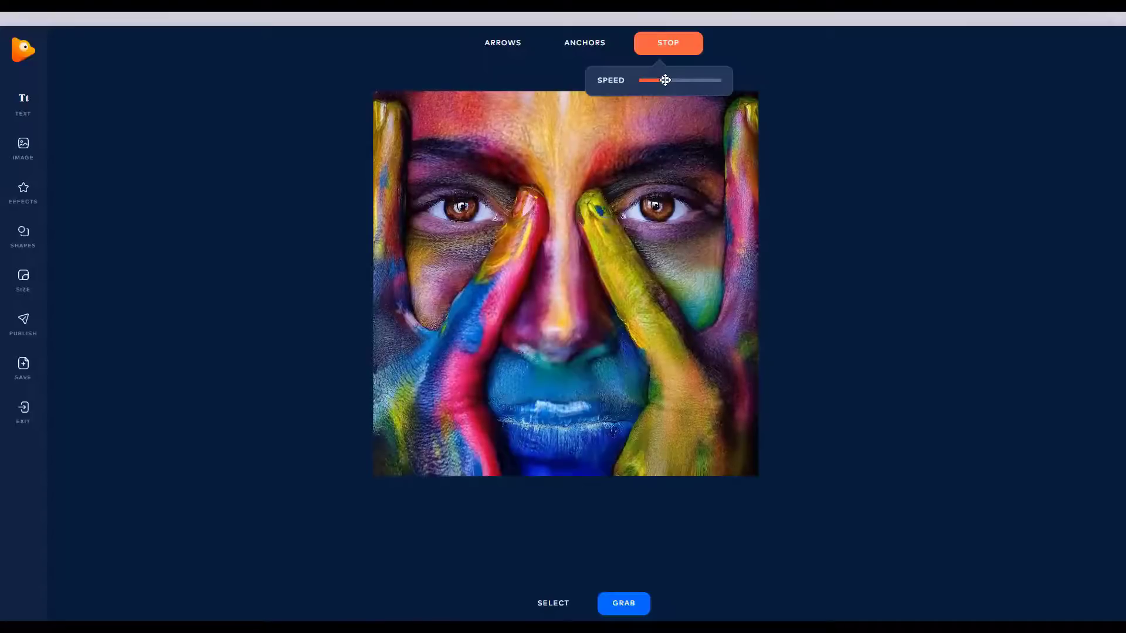
drag(665, 80, 694, 79)
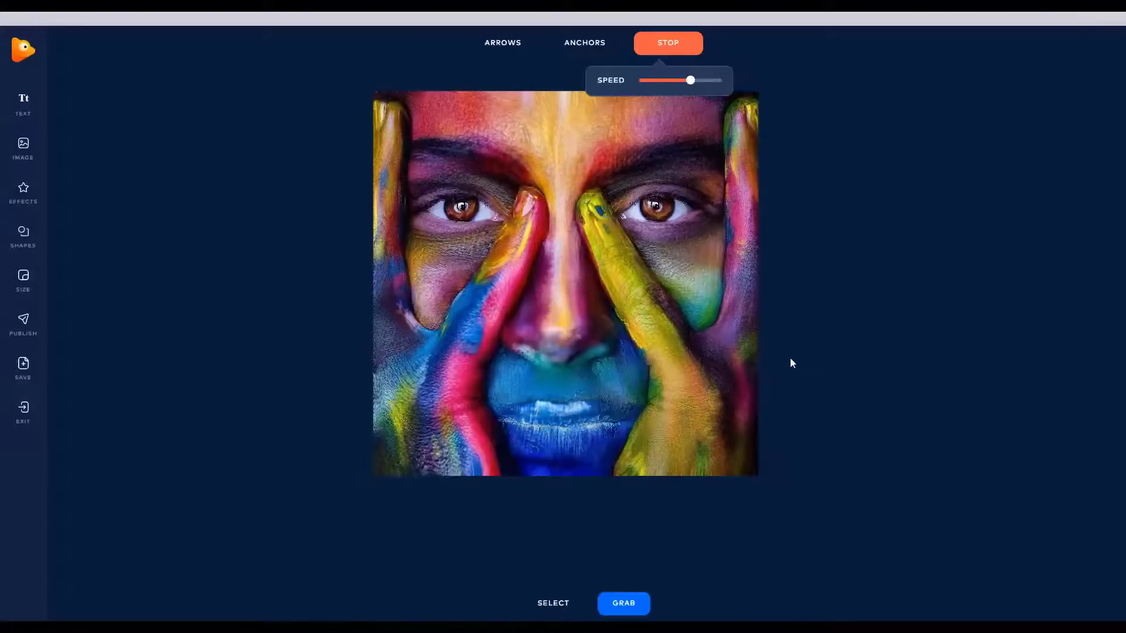
click(690, 48)
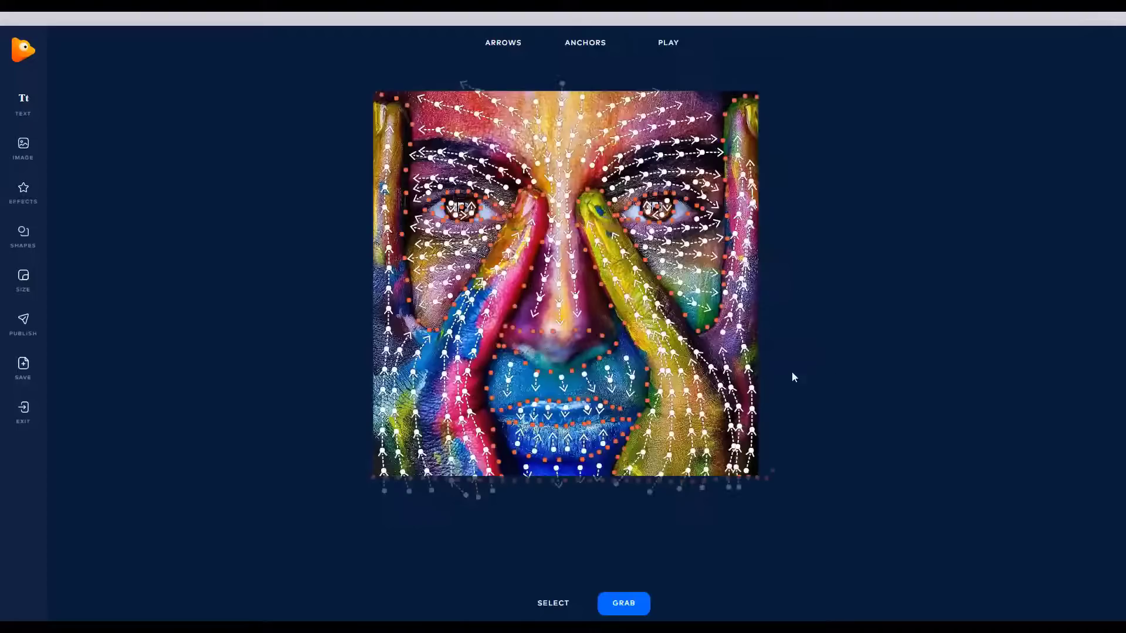
click(654, 38)
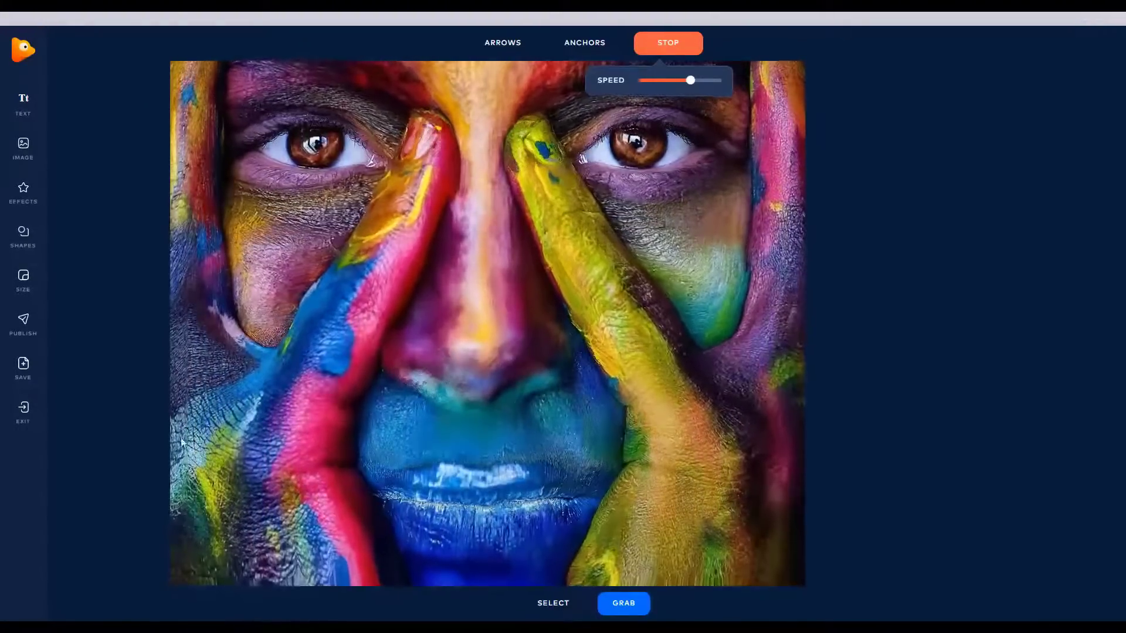
click(666, 43)
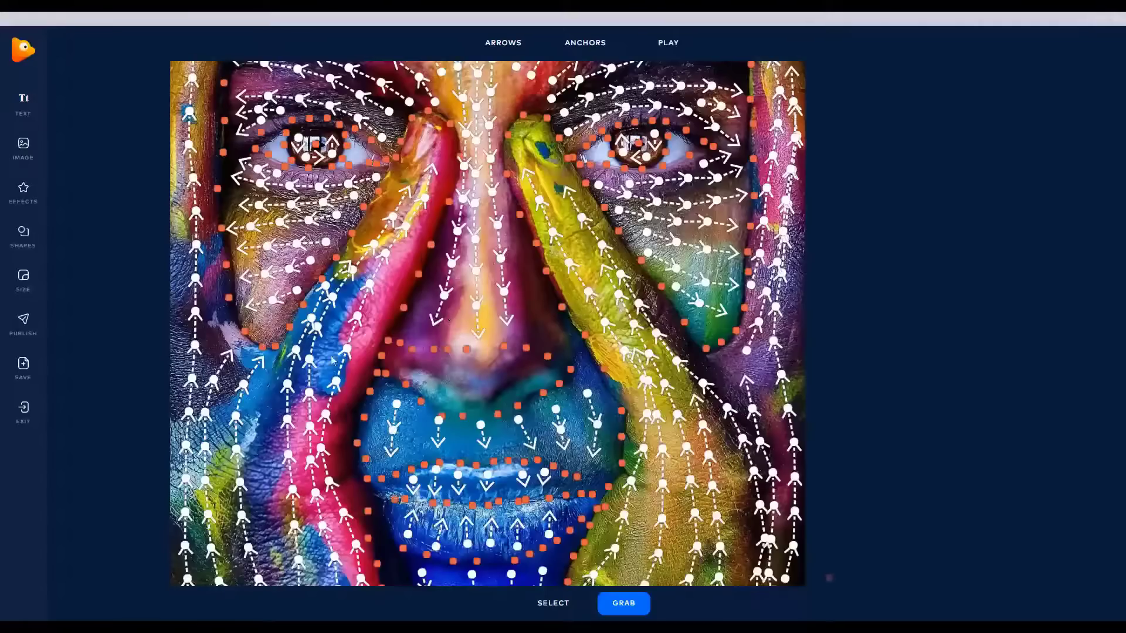
Step: Add upward single arrows on the left hand beside the outer edge of the cheek, and preview the animation
click(505, 44)
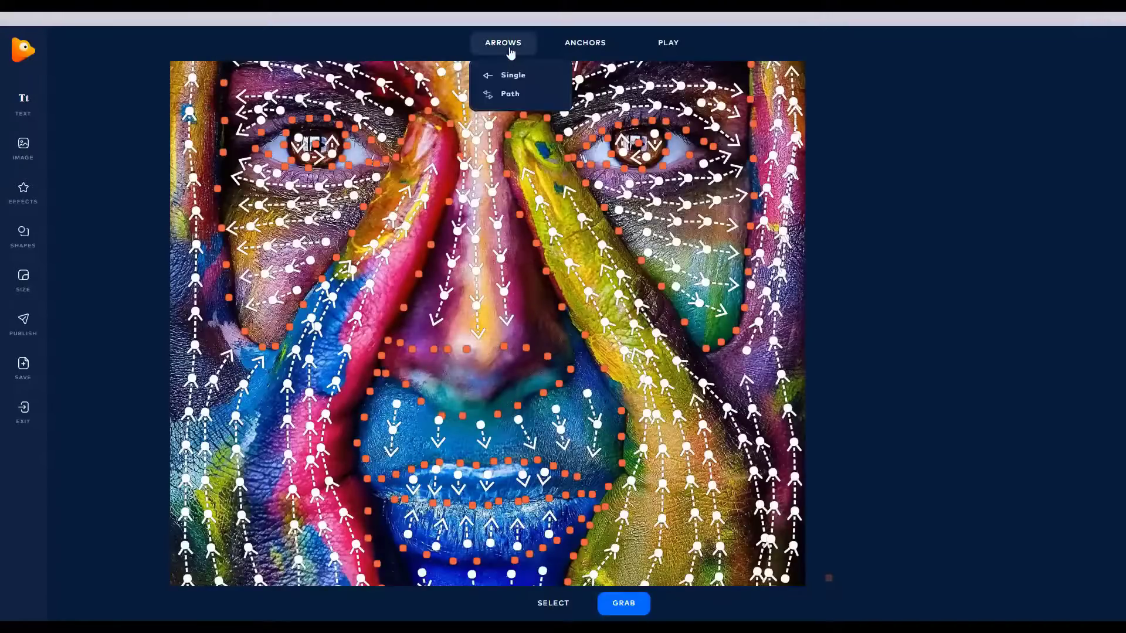
click(510, 54)
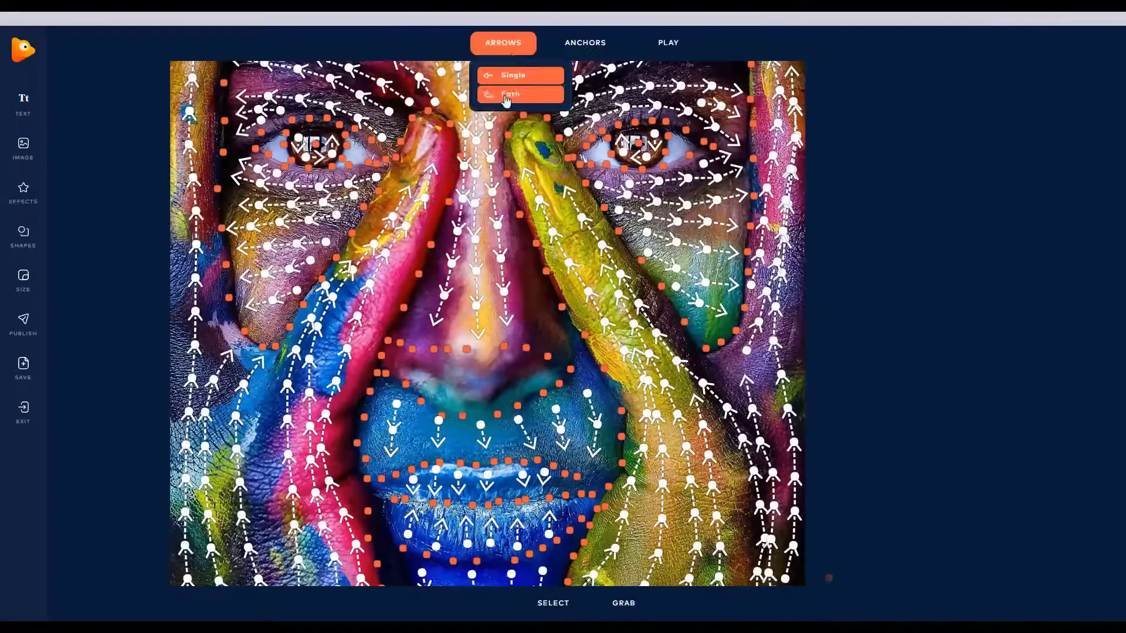
mouse_move(513, 44)
click(511, 75)
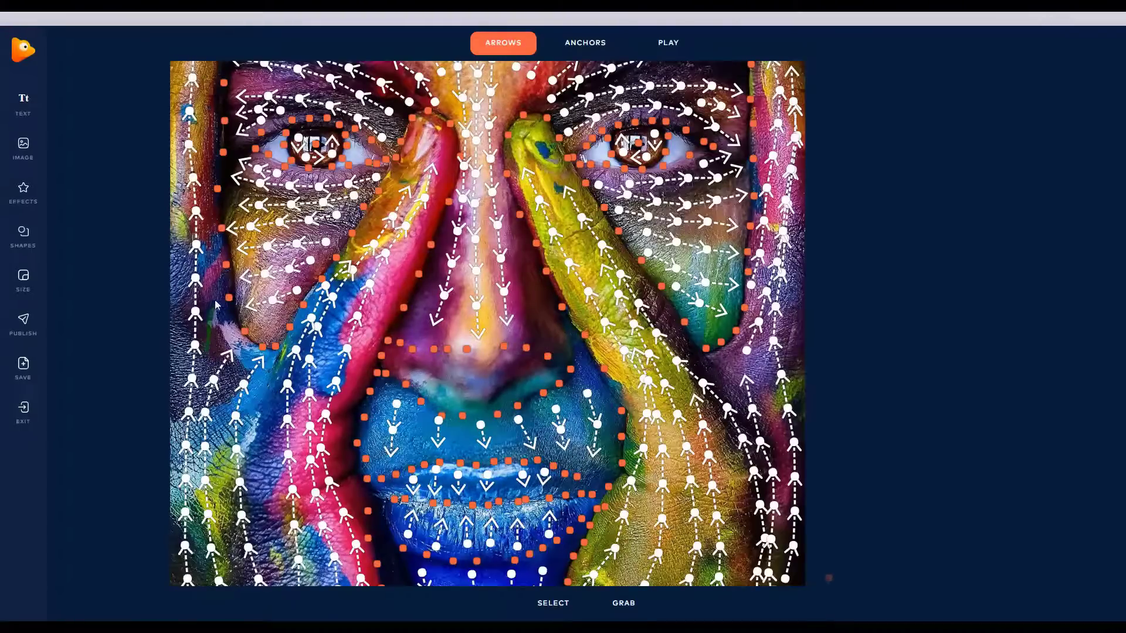
drag(215, 305, 205, 350)
click(680, 45)
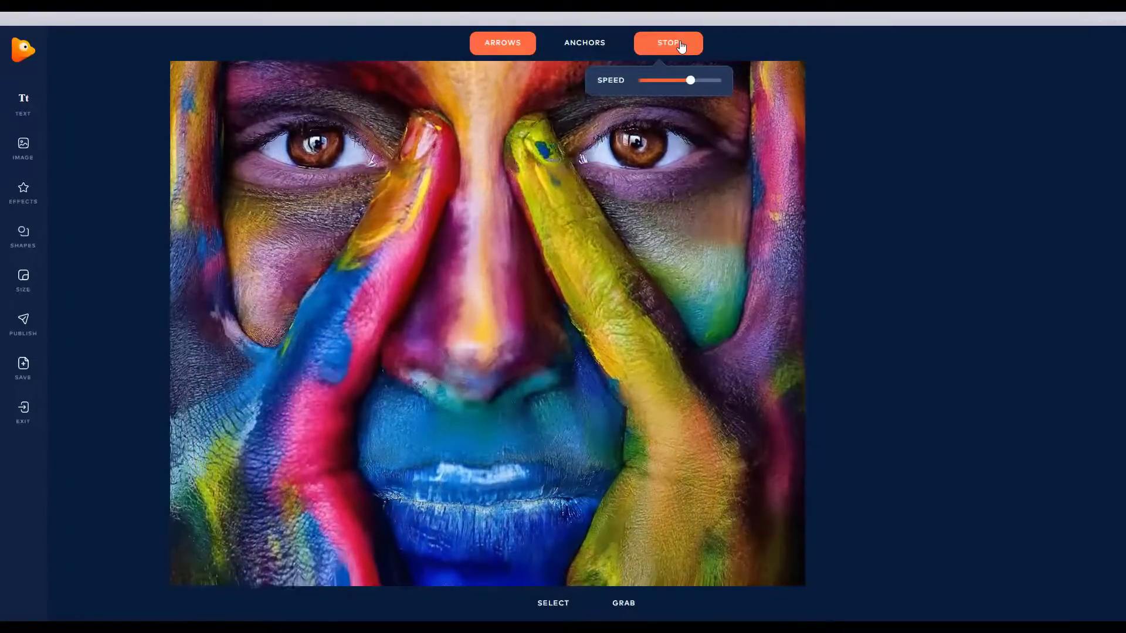
click(680, 46)
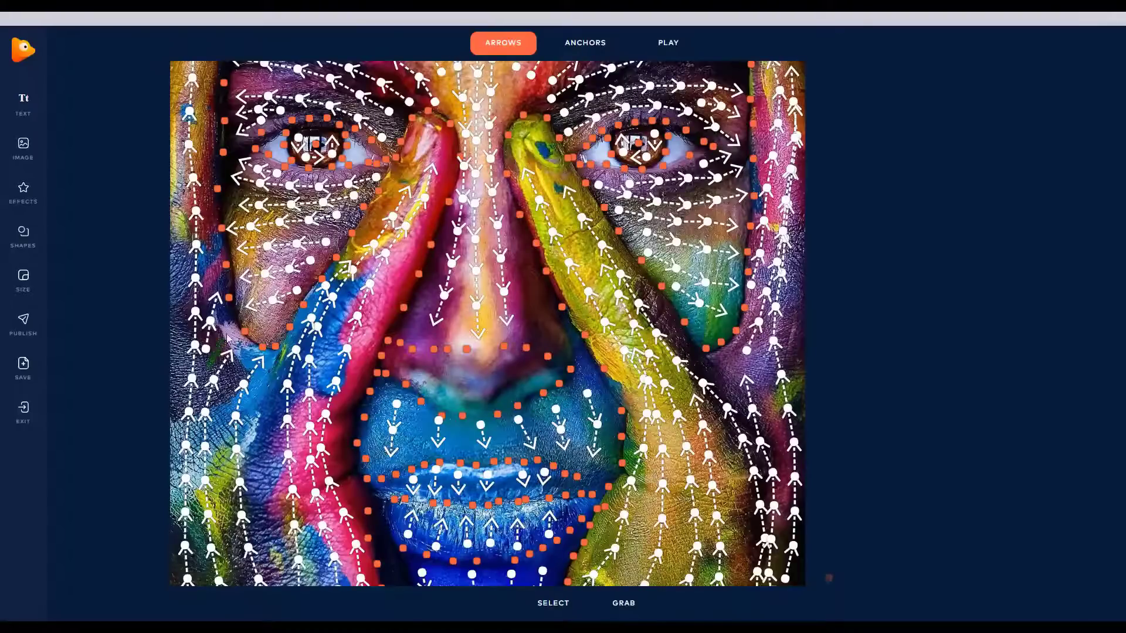
click(668, 43)
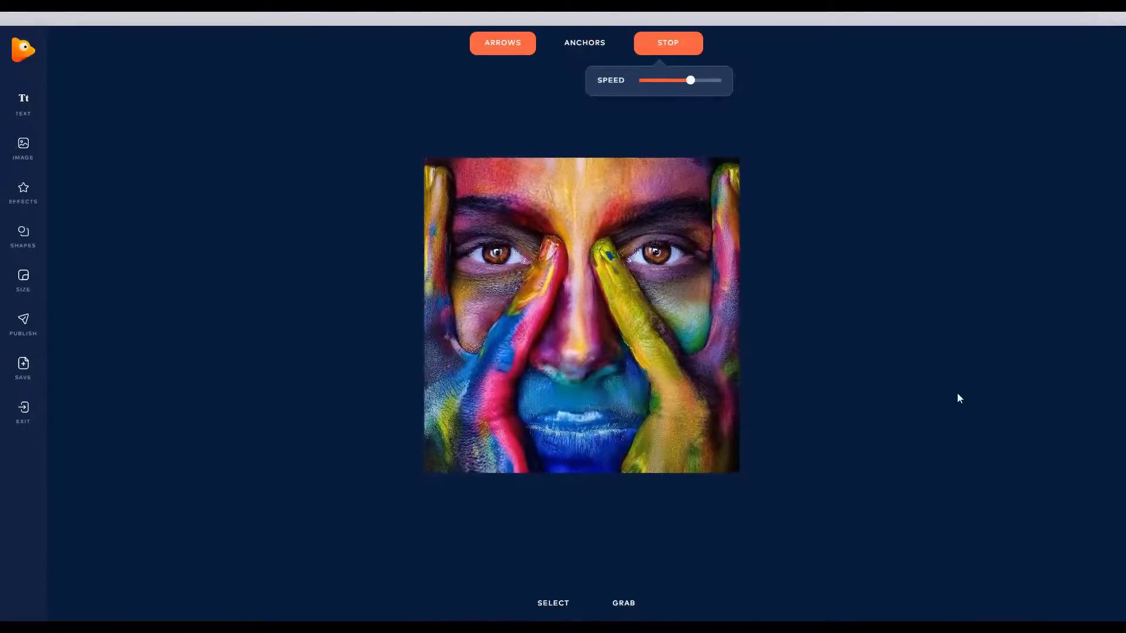
Step: Switch to CreateStudio and create a new 1080 x 1080 project
key(space)
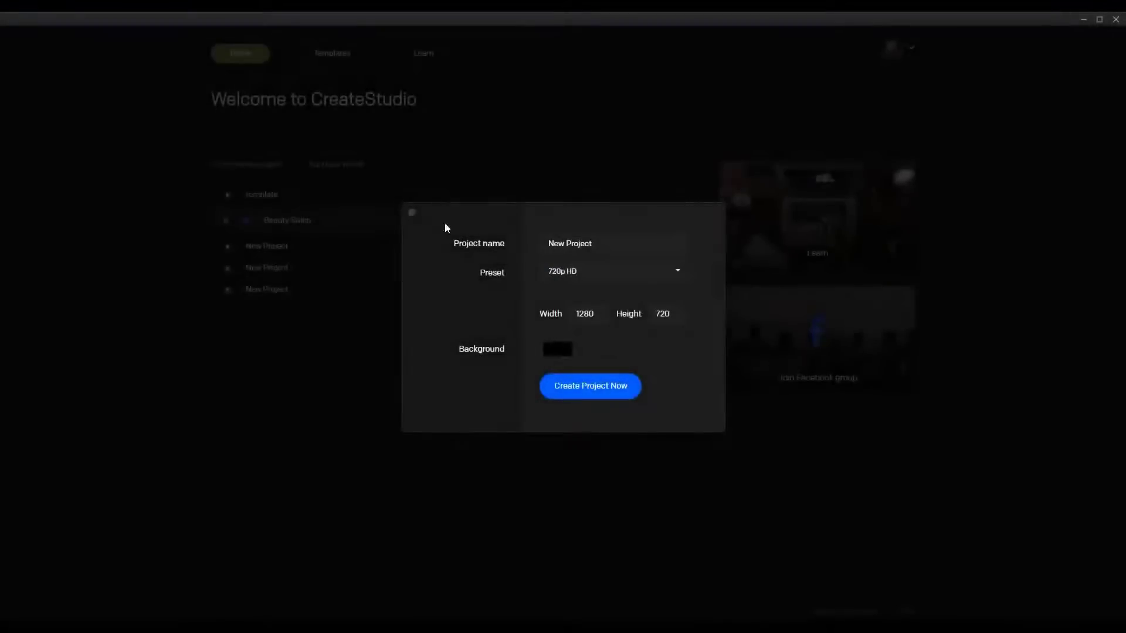
click(411, 215)
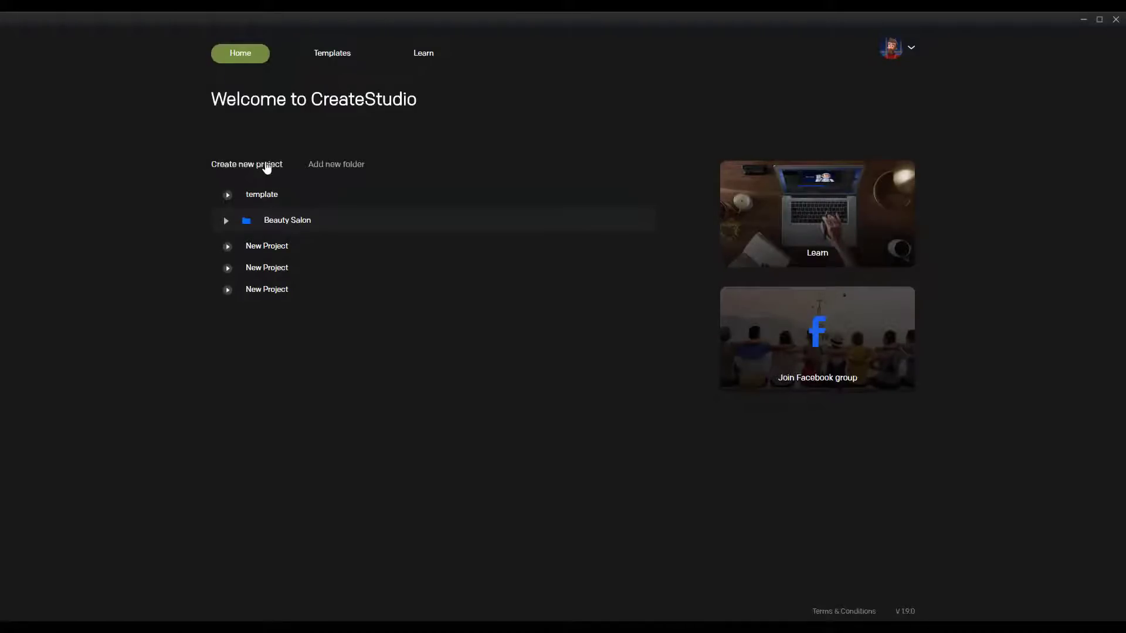
click(266, 167)
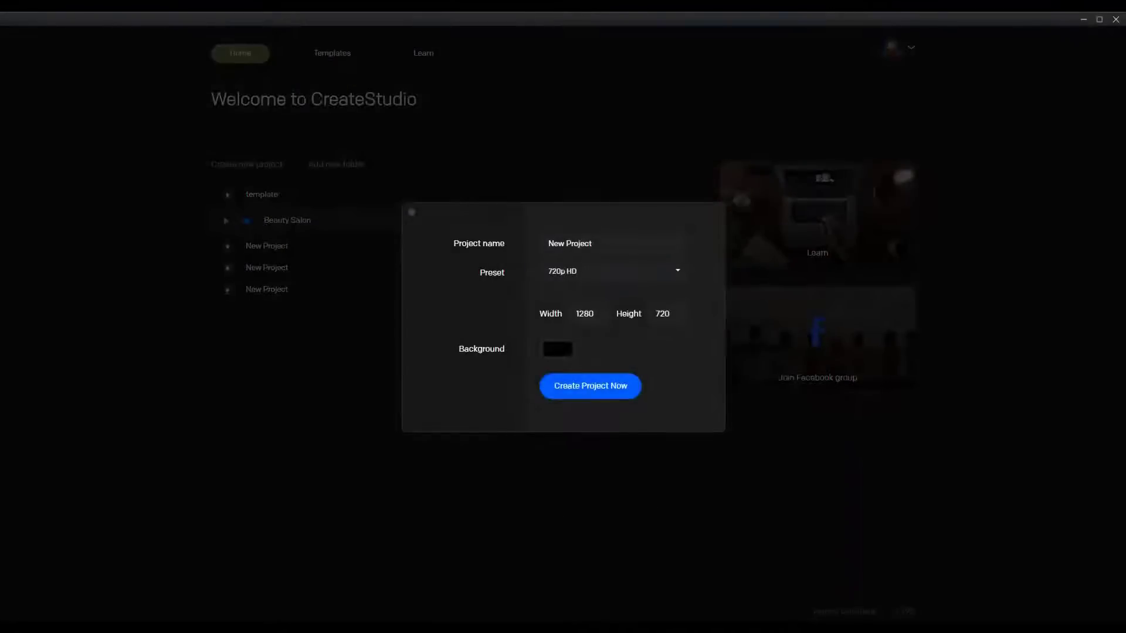
click(650, 273)
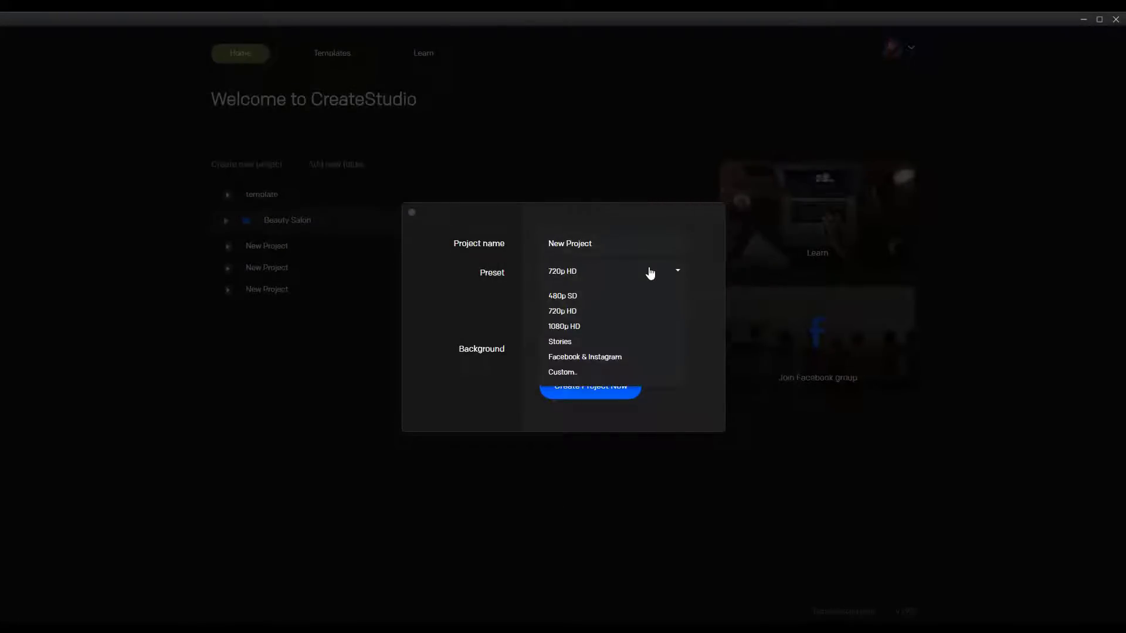
click(621, 327)
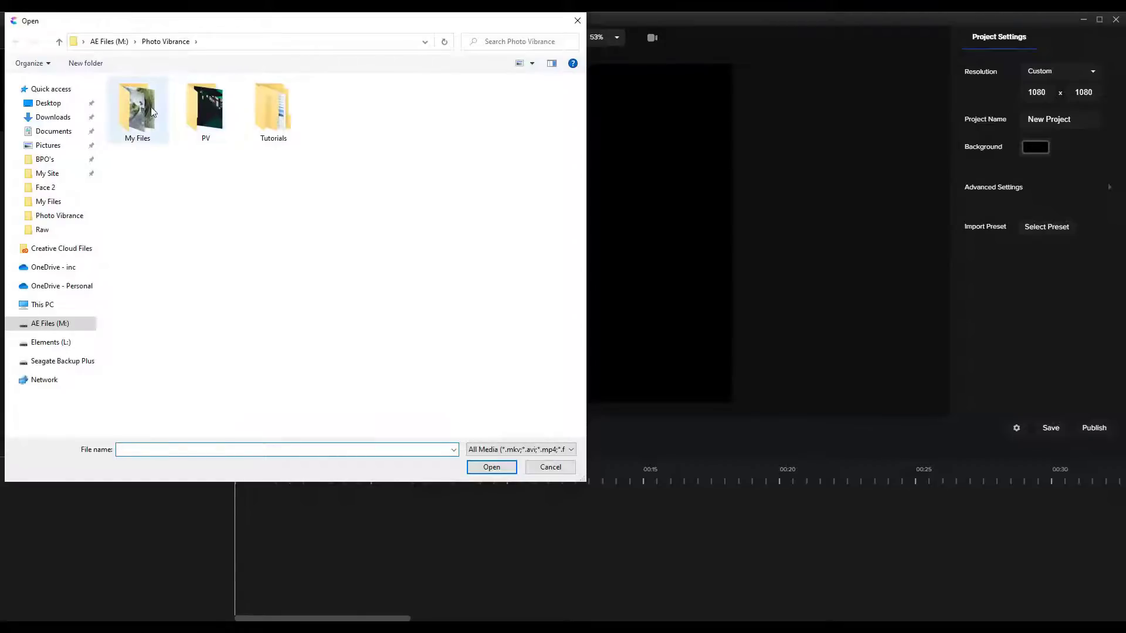
Step: Import the Face clip from the Raw folder under Tutorials > Face Tutorial and place it on the canvas
double_click(279, 120)
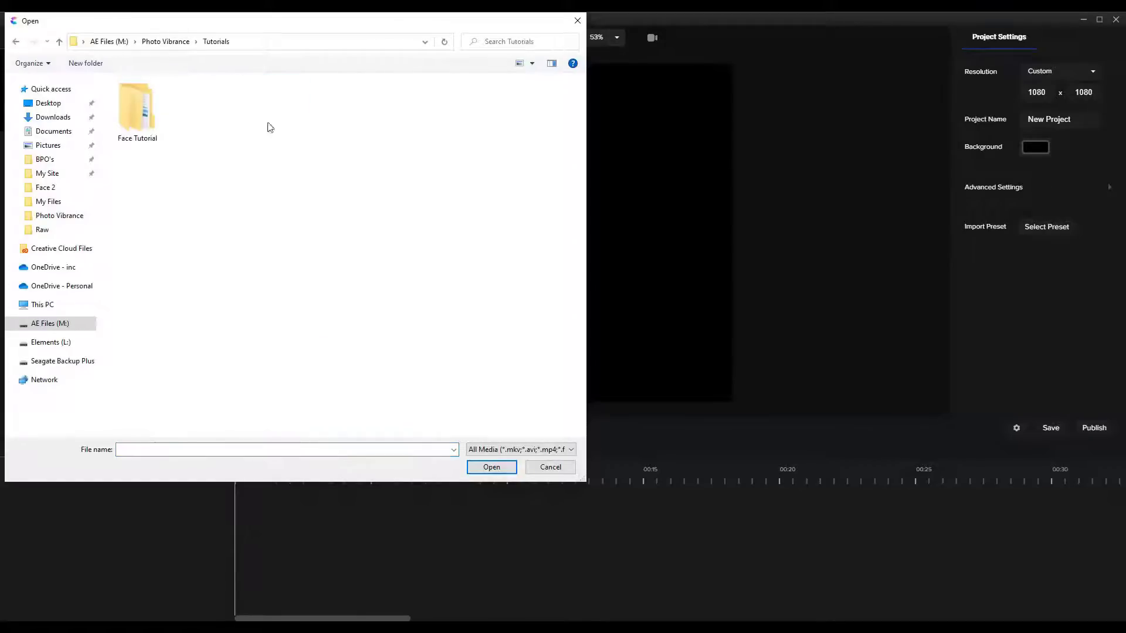
double_click(151, 113)
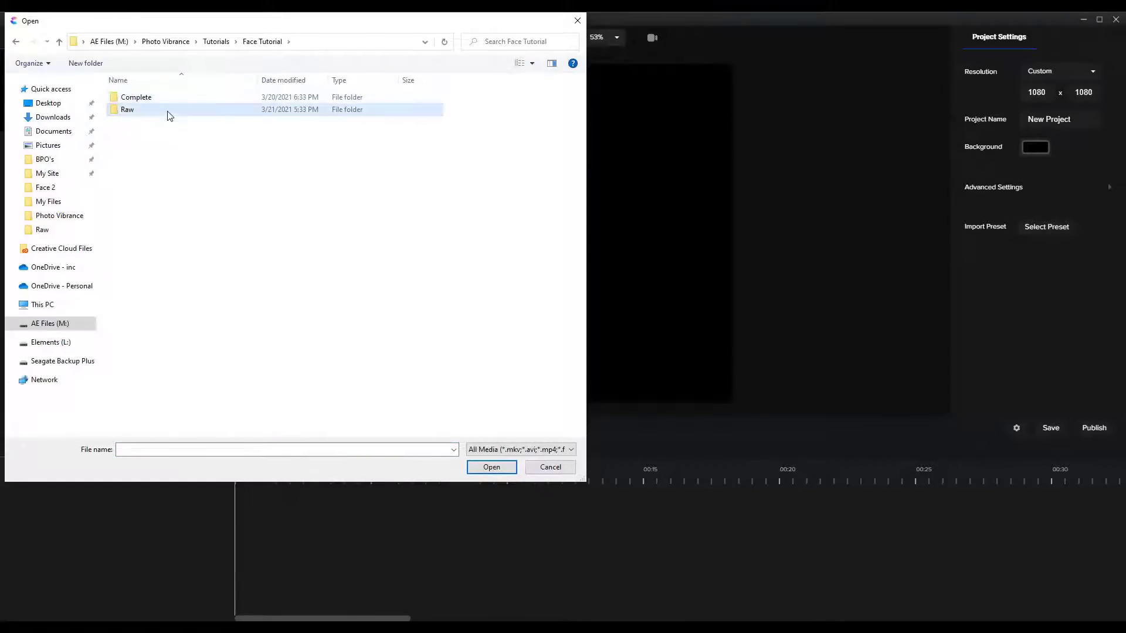
double_click(168, 109)
double_click(346, 113)
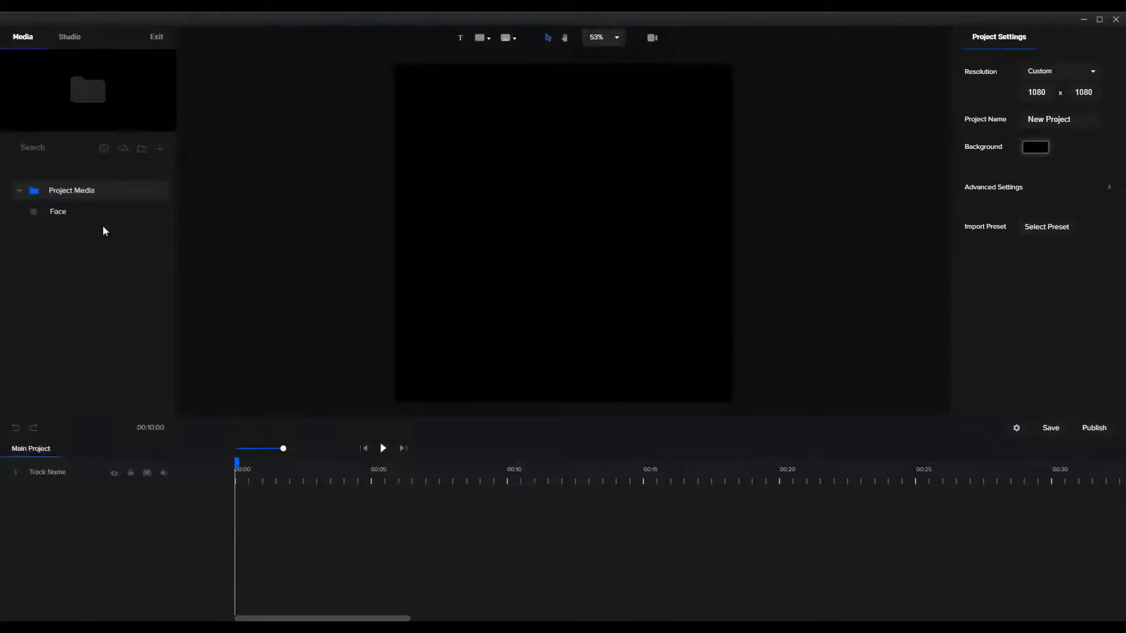
drag(57, 217, 632, 276)
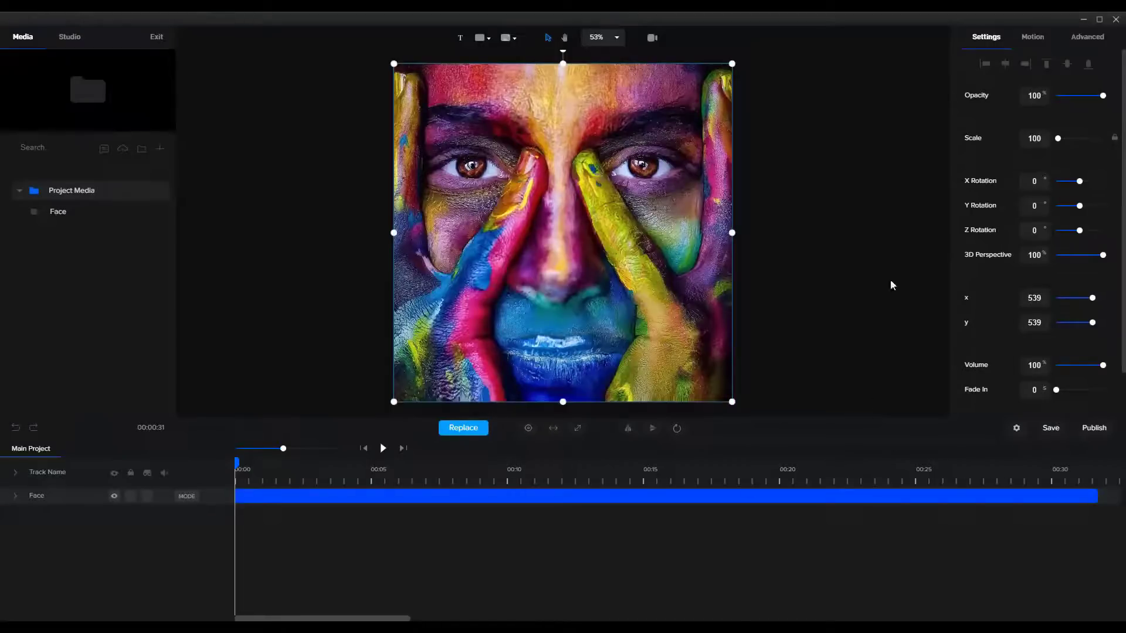
Step: Apply the Scale Up zoom-out animation (Out motion) to the face clip, stretch it across the whole clip and preview it
click(1033, 38)
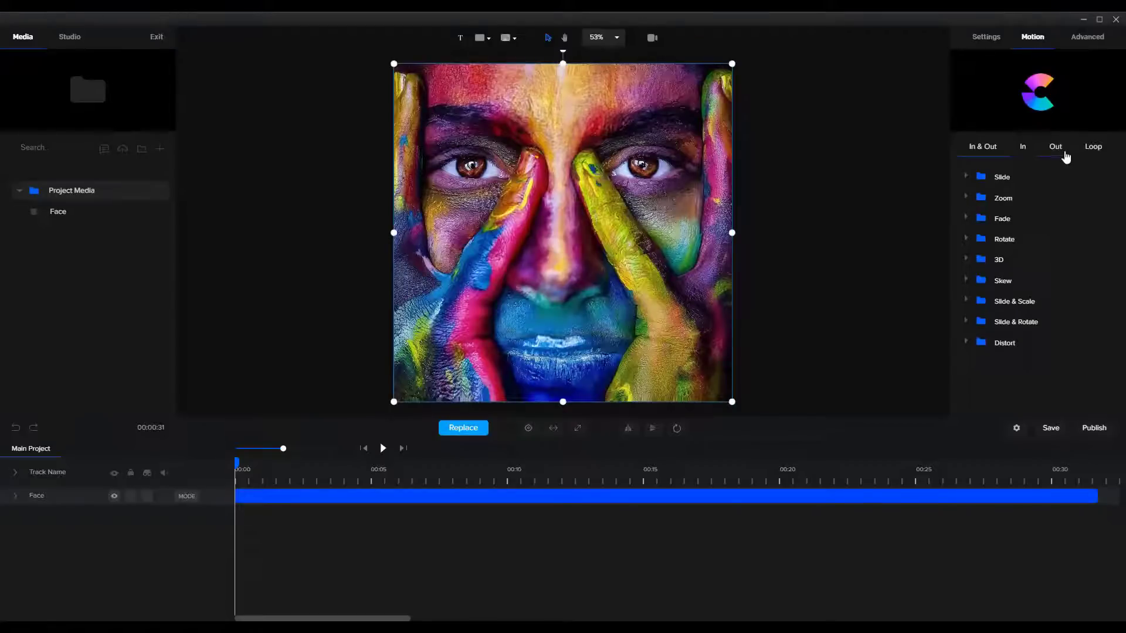
click(1060, 154)
click(967, 198)
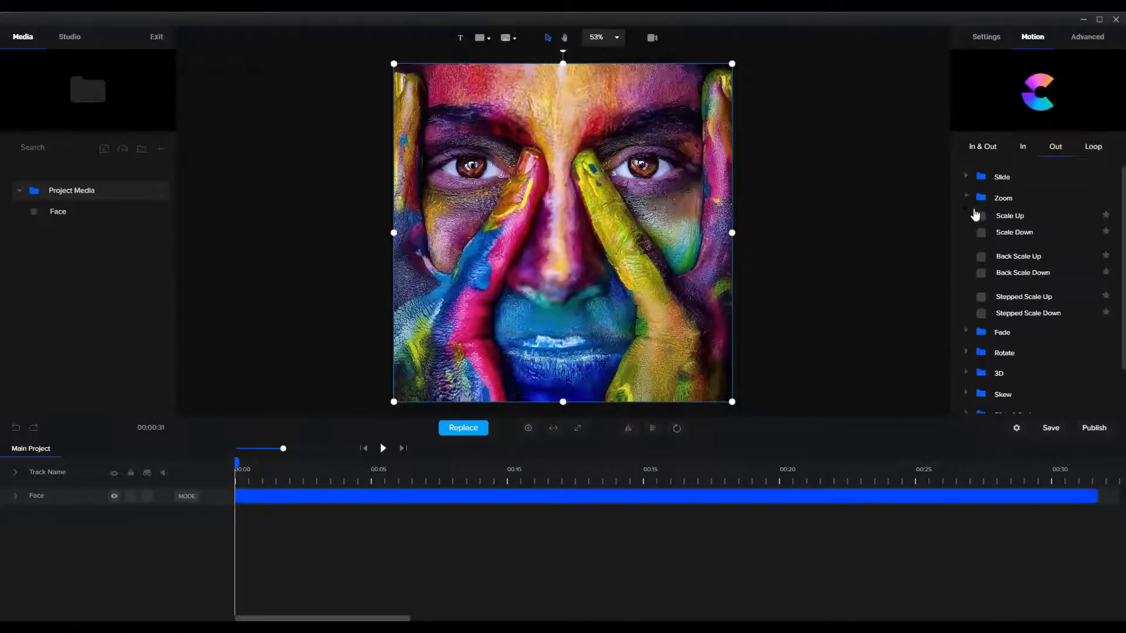
click(1014, 217)
click(982, 221)
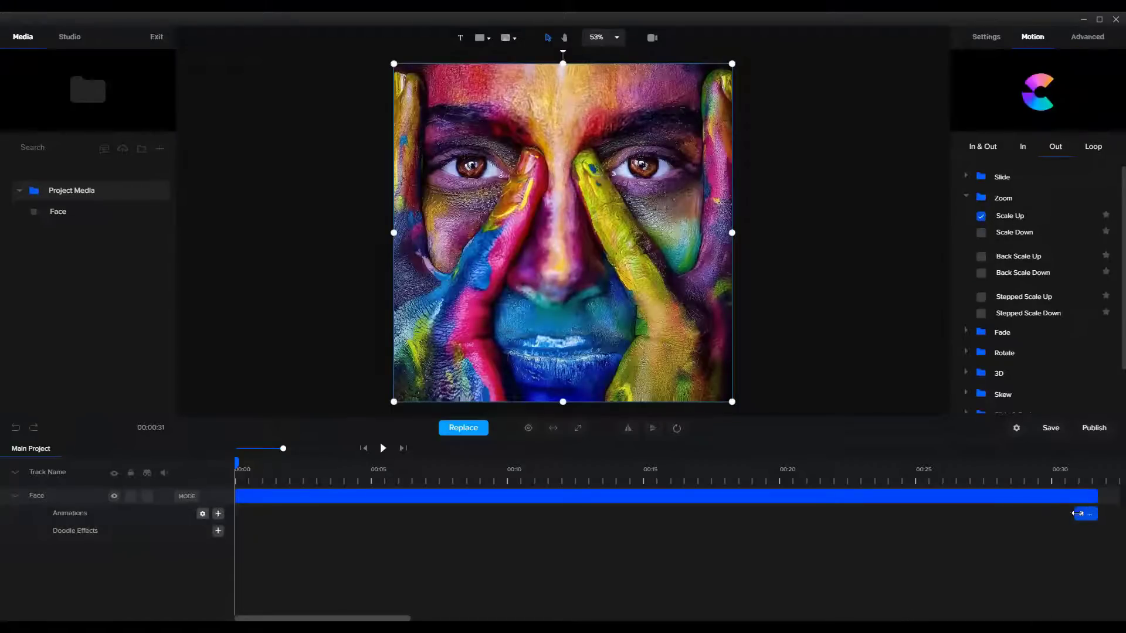
drag(1076, 514, 225, 545)
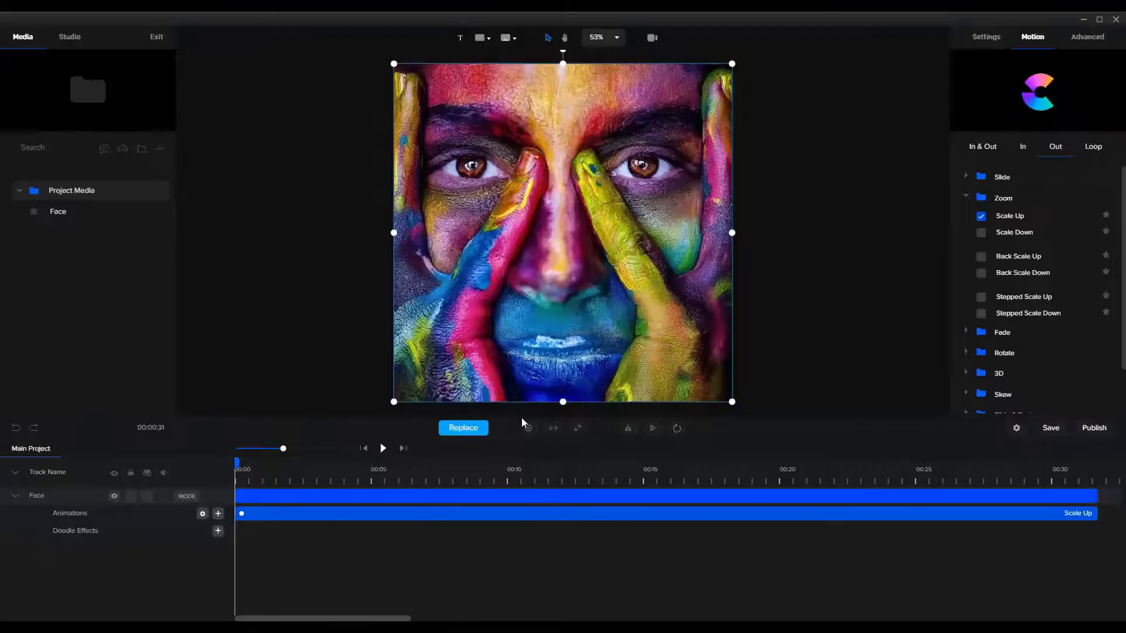
click(383, 449)
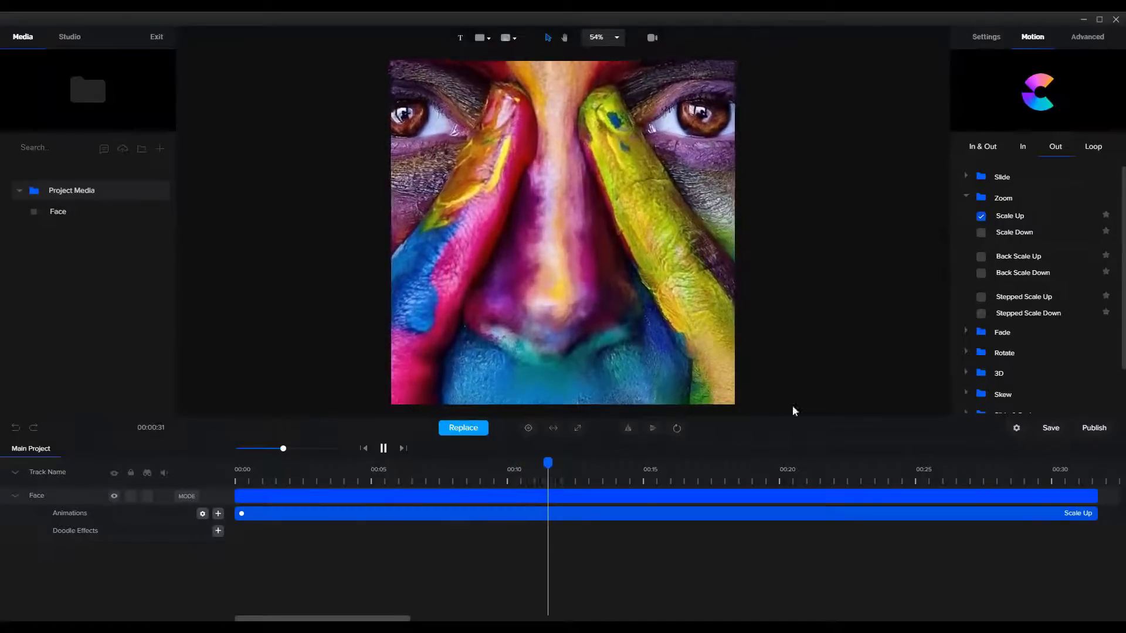
click(383, 449)
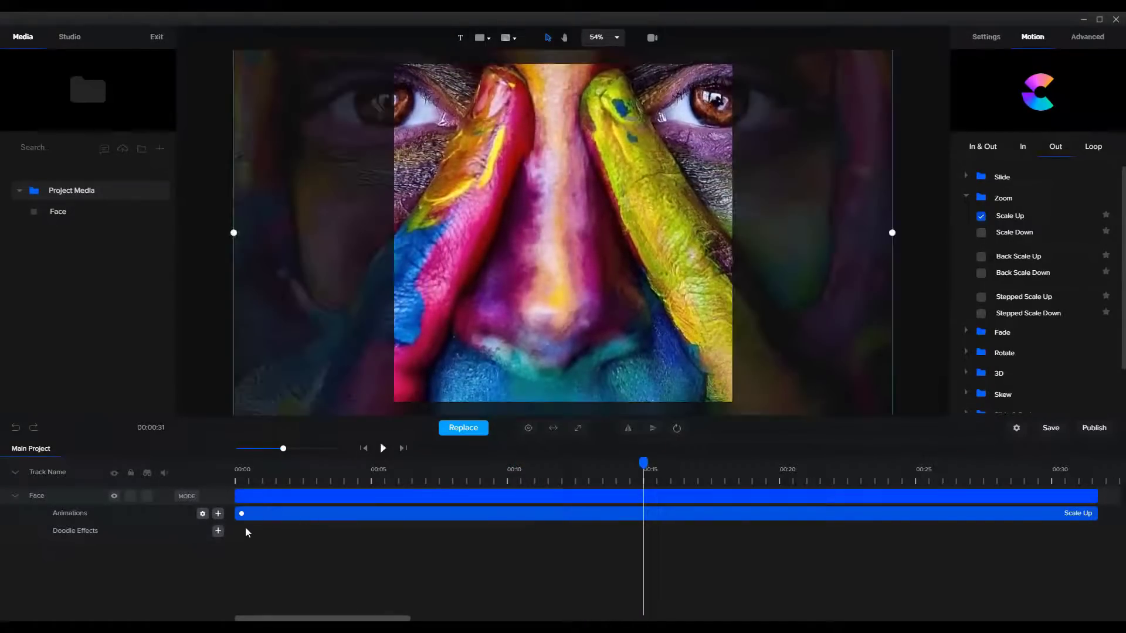
Step: Set the Scale Up animation's ending scale to 1.5 in both X and Y, and preview the zoom from the start
click(202, 514)
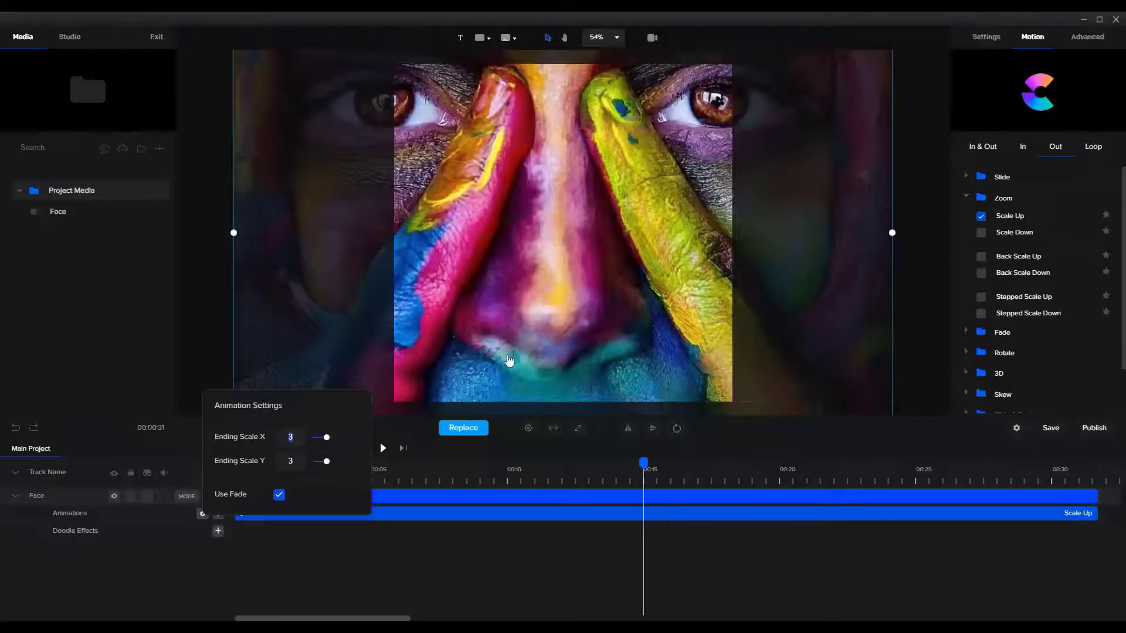
text(1.5)
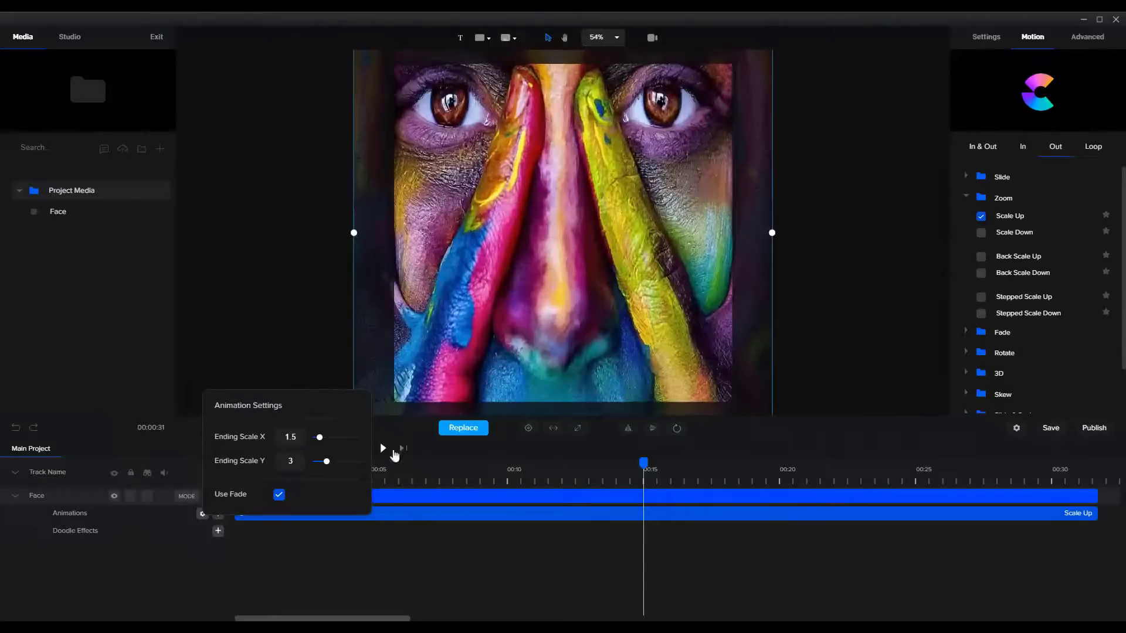
double_click(290, 460)
text(1.5)
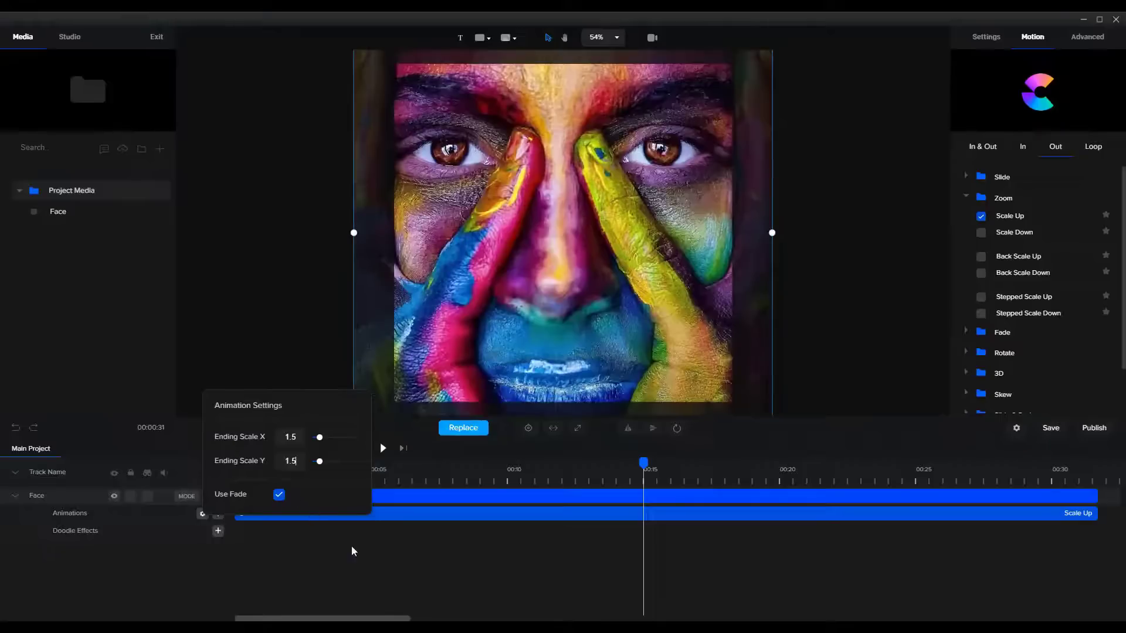
click(379, 570)
drag(643, 463, 237, 464)
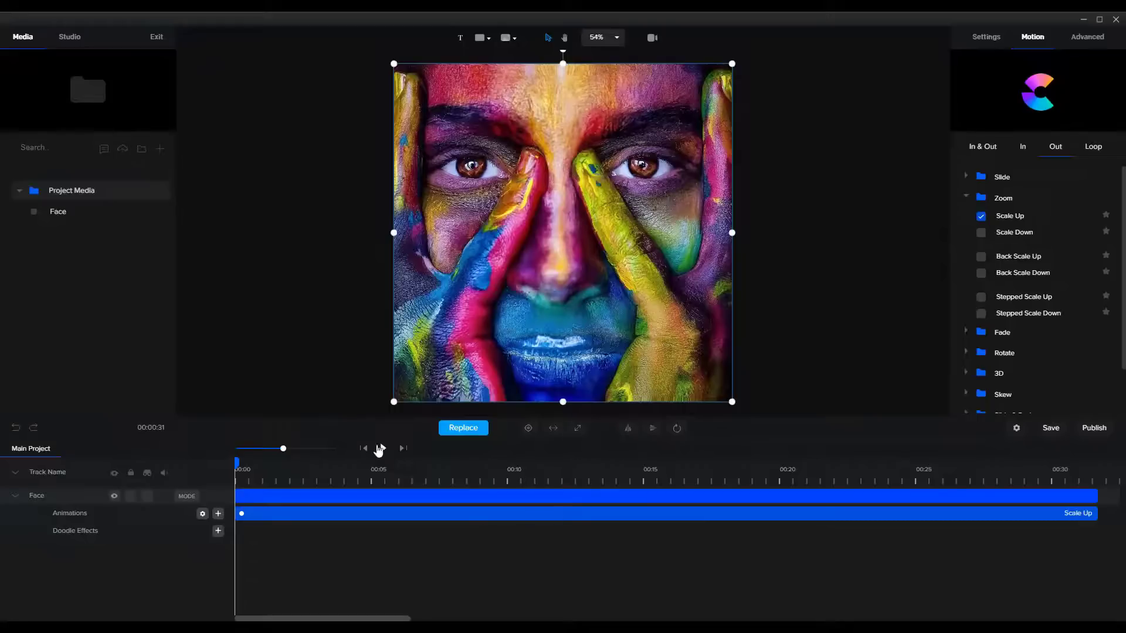
click(384, 449)
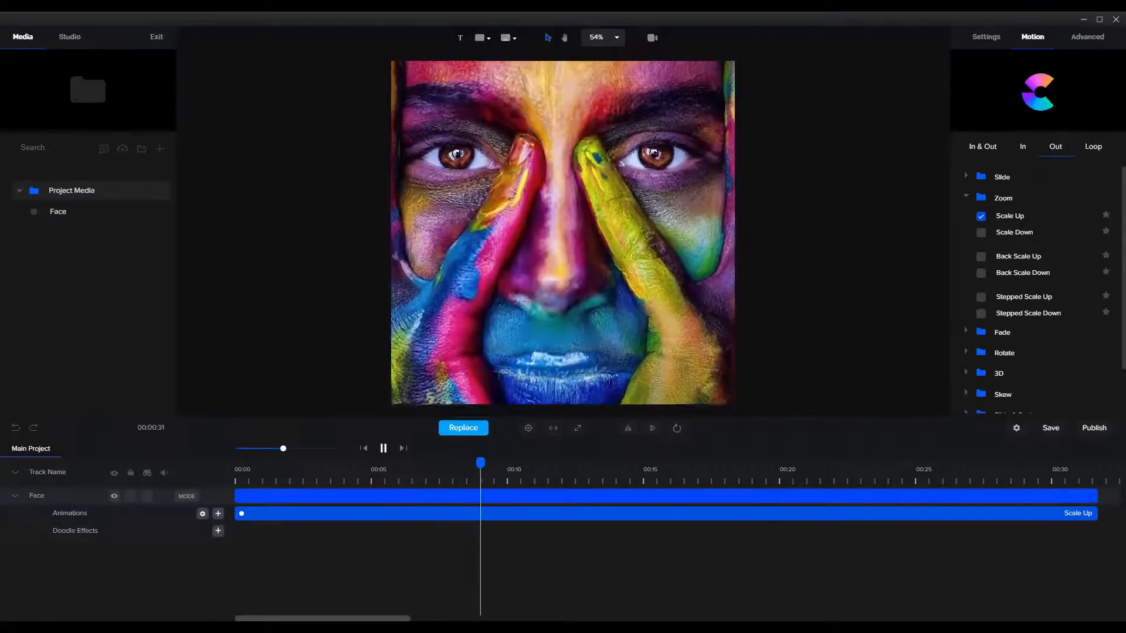
click(383, 448)
drag(540, 463, 104, 490)
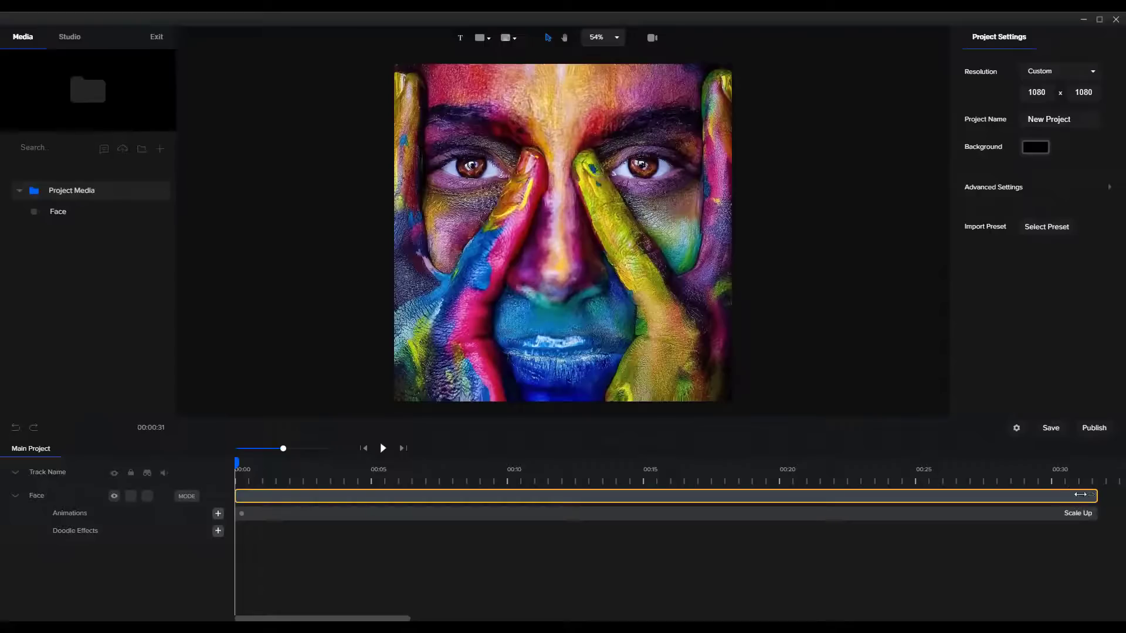
Step: Trim the end of the face clip to about 29 seconds, preview the opening and return the playhead to the start
drag(1080, 494, 1060, 496)
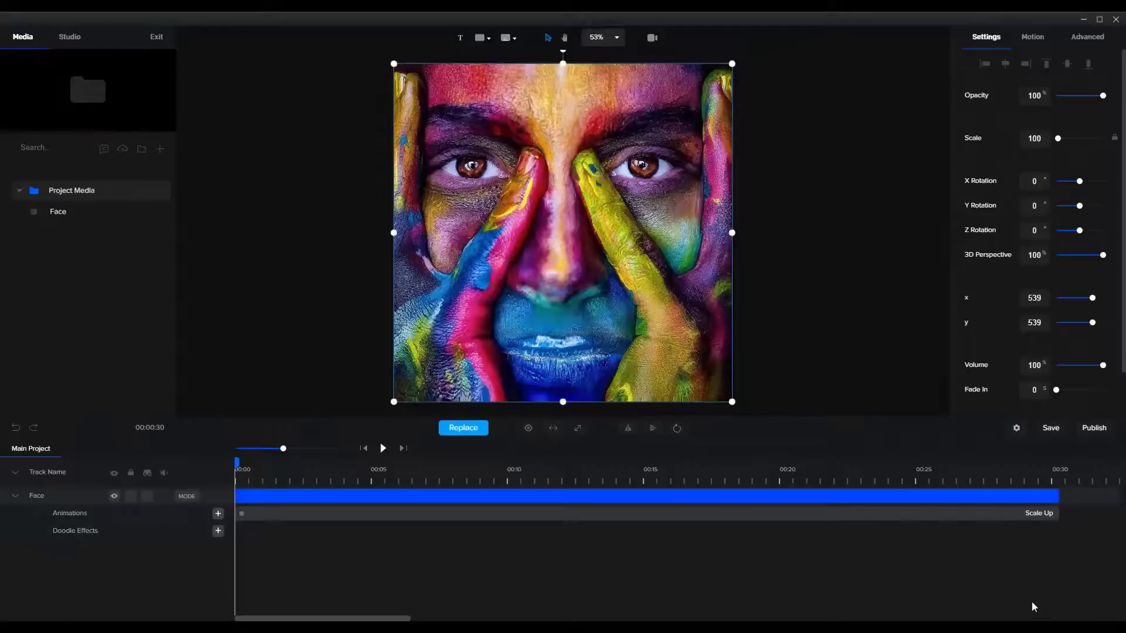
drag(1055, 495, 1047, 496)
click(383, 448)
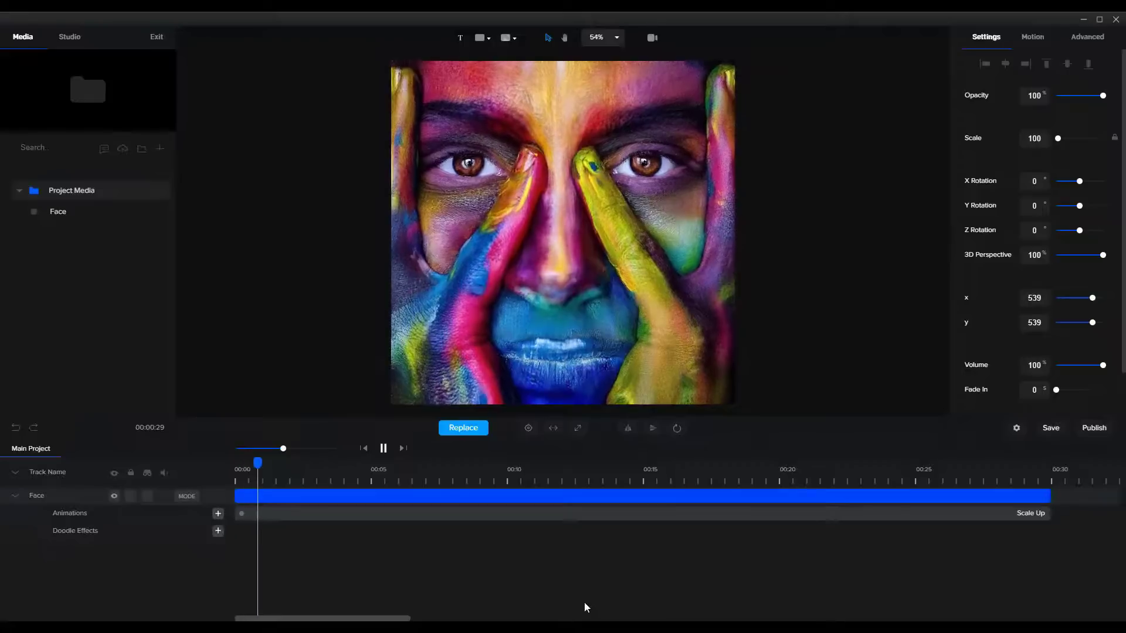
click(383, 448)
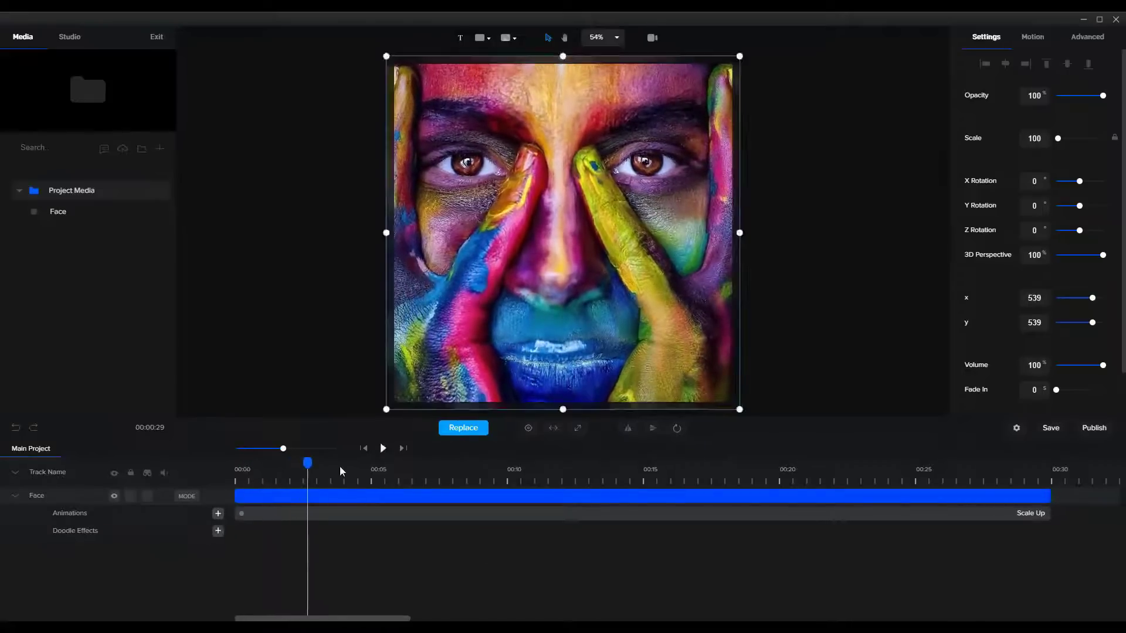
drag(303, 466, 179, 466)
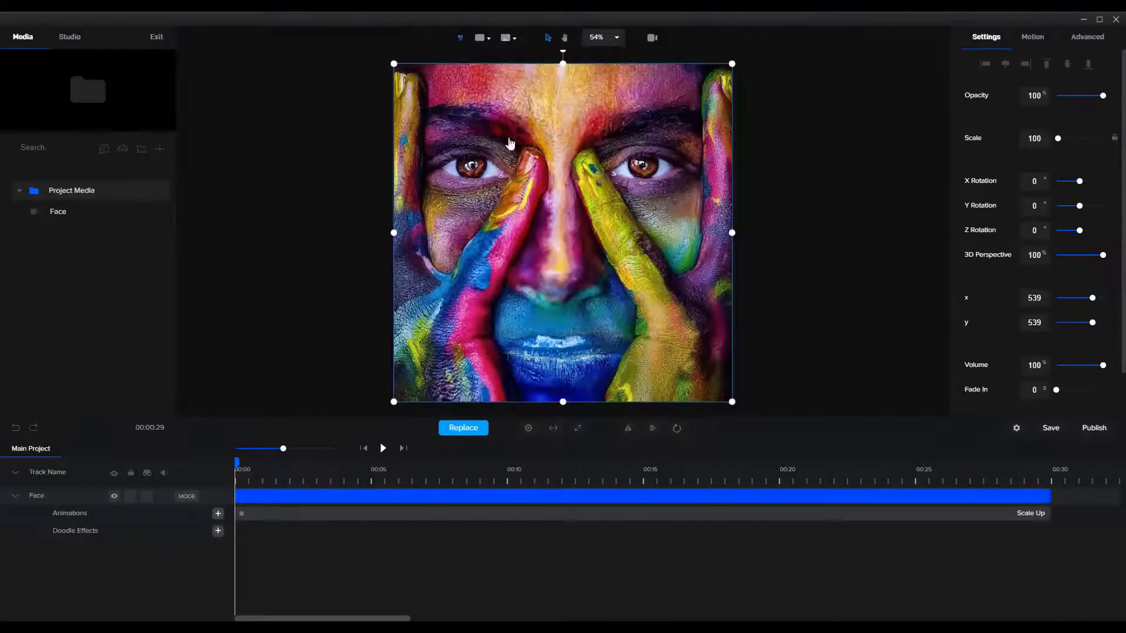
Step: Add a text layer above the face clip and select its placeholder wording for replacement
click(461, 39)
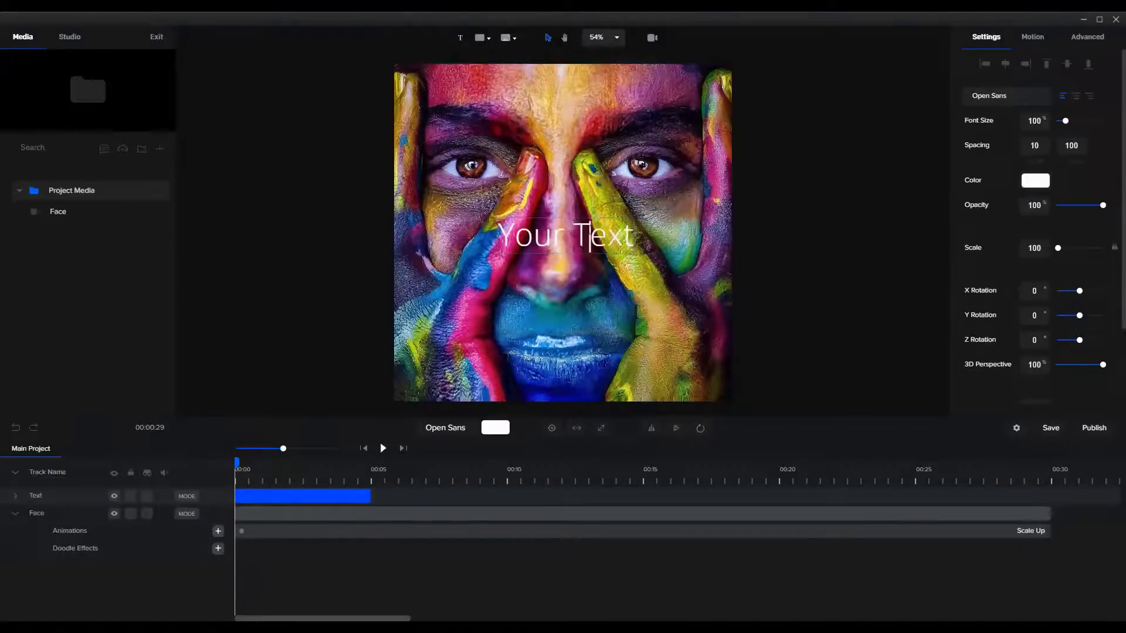
double_click(590, 235)
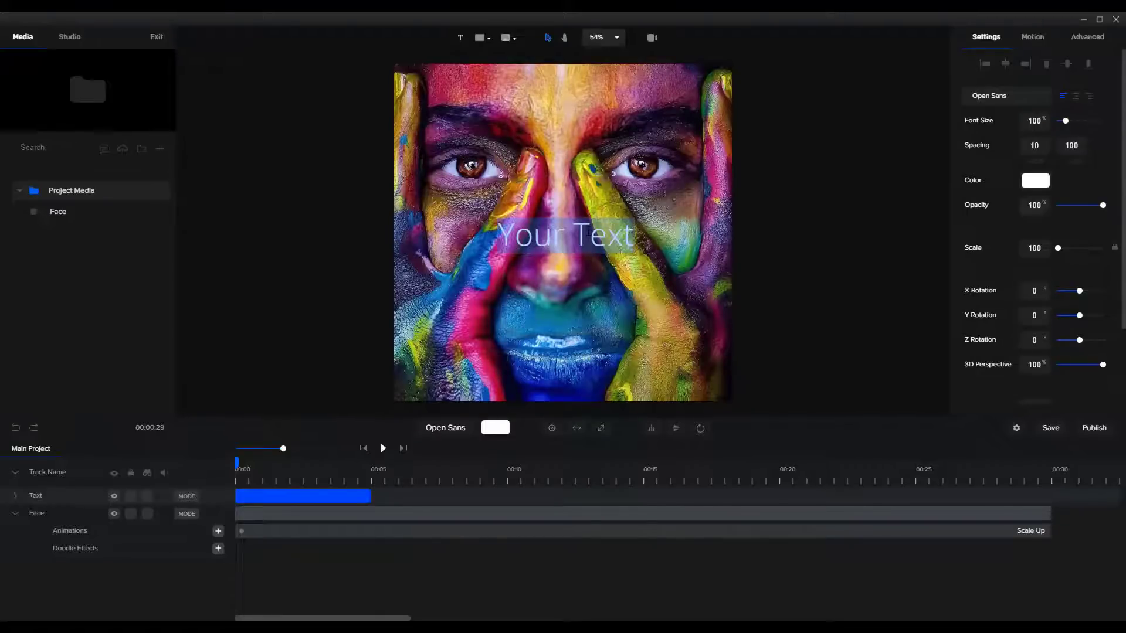
text(H)
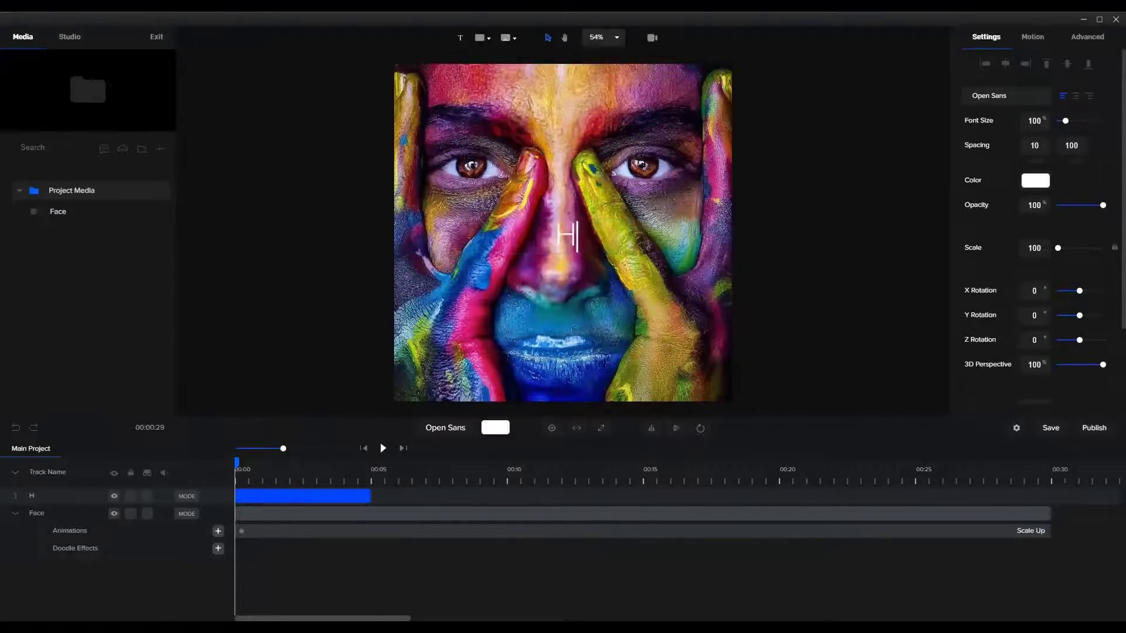
text(ere is my )
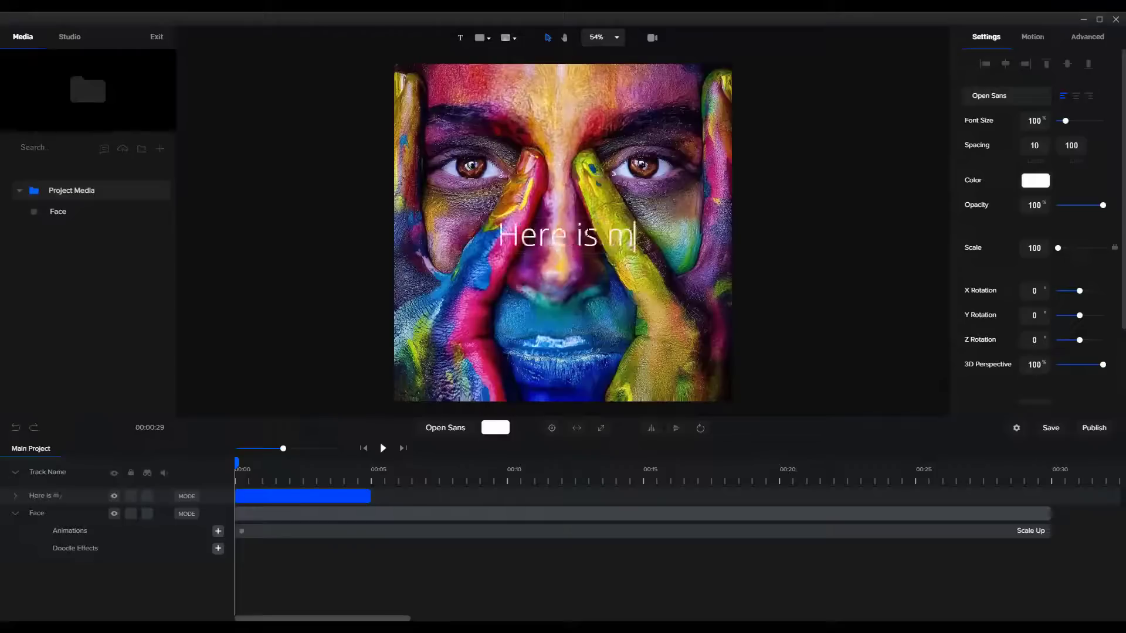
text(fir)
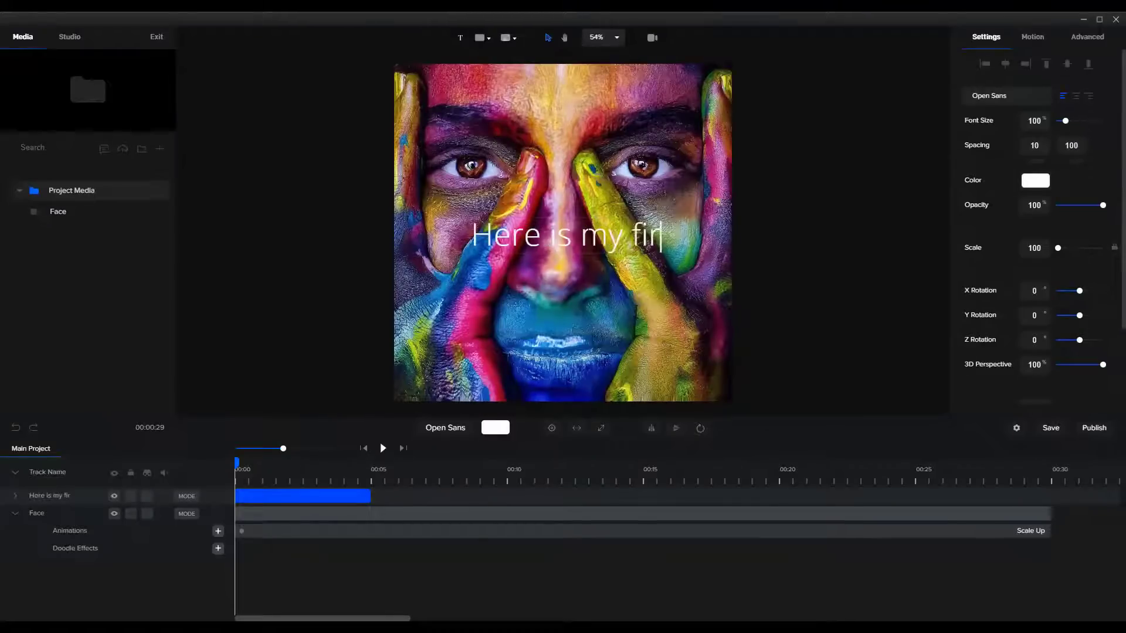
key(BackSpace)
key(BackSpace)
key(BackSpace)
key(BackSpace)
key(BackSpace)
key(BackSpace)
key(BackSpace)
key(BackSpace)
key(BackSpace)
key(BackSpace)
key(BackSpace)
key(BackSpace)
key(BackSpace)
key(BackSpace)
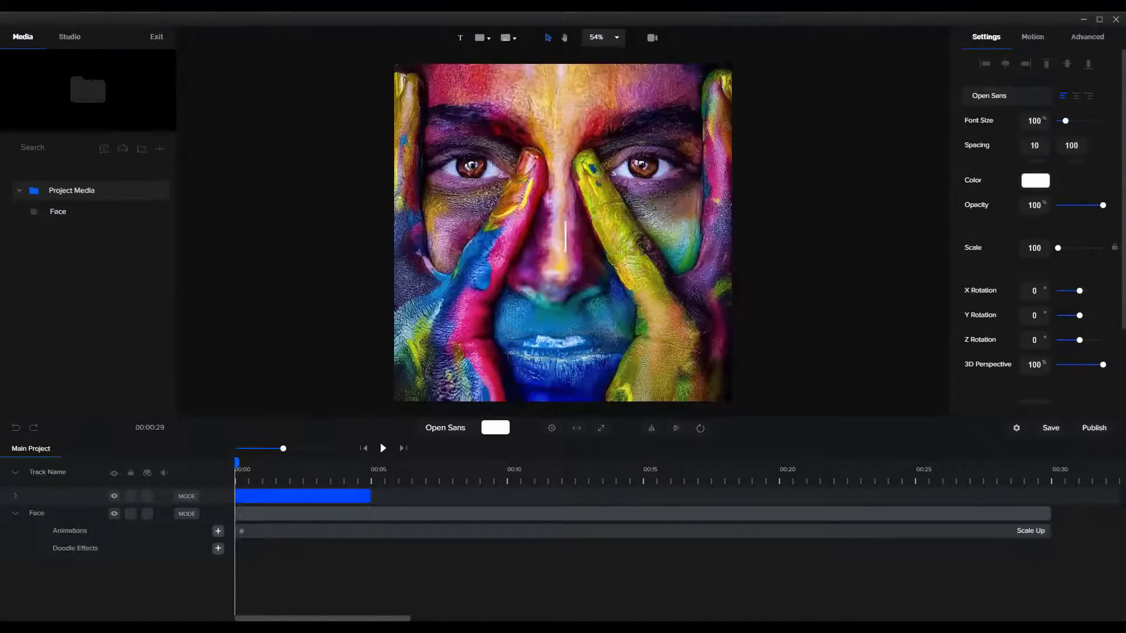
Step: Enter the overlay wording "HERE IS MY FIRST DIGITAL CREATION" in the text layer
text(HERE IS MY)
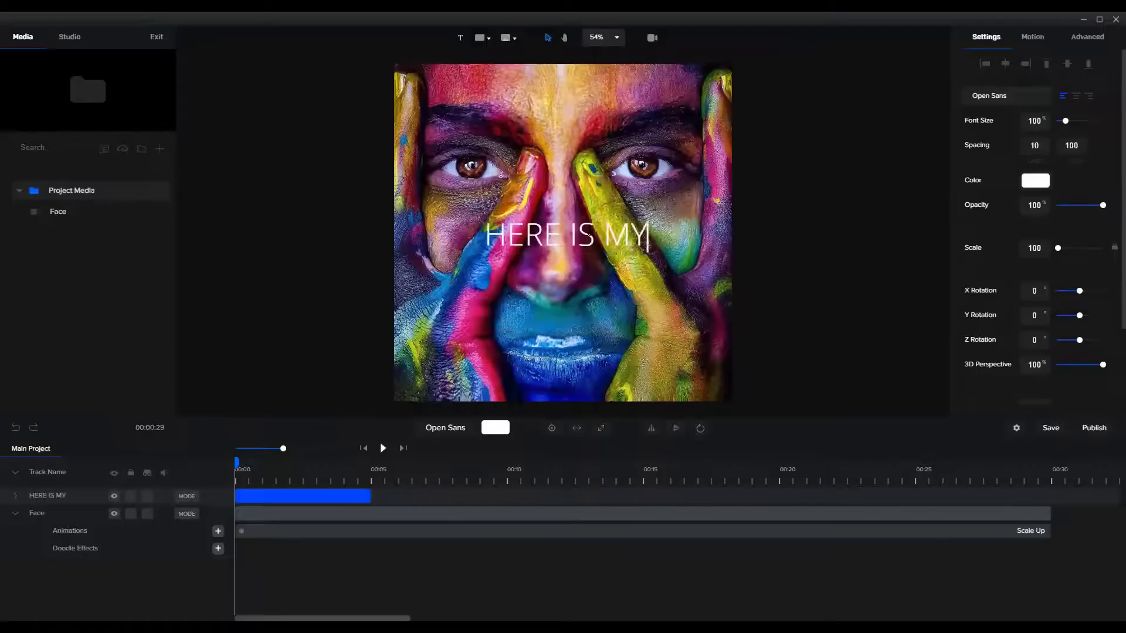
text( FIRST )
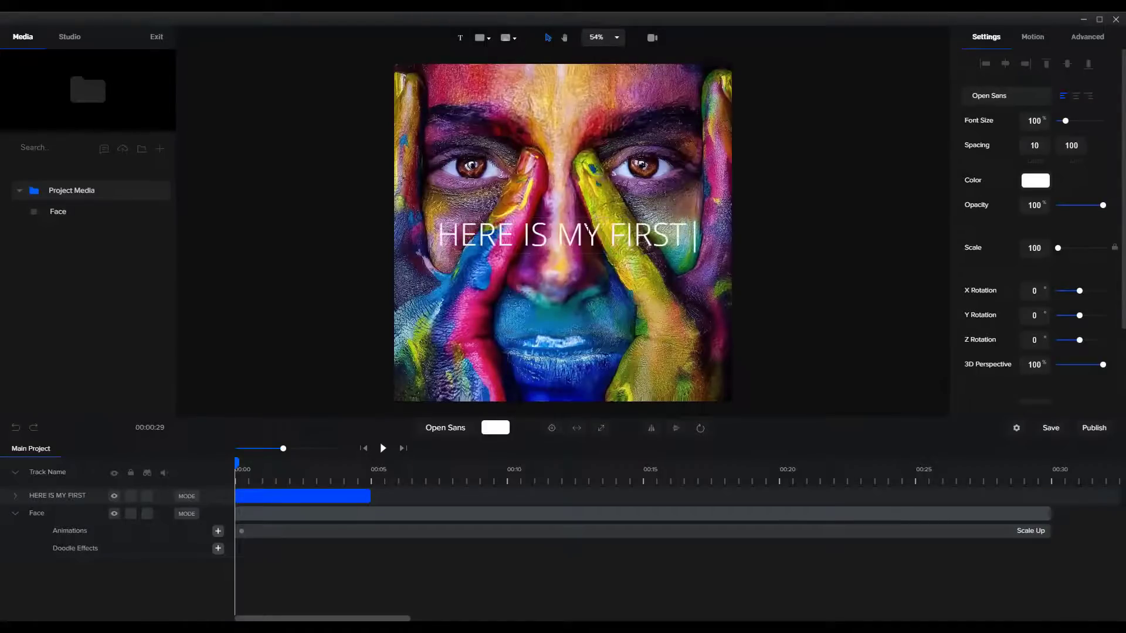
text(DI)
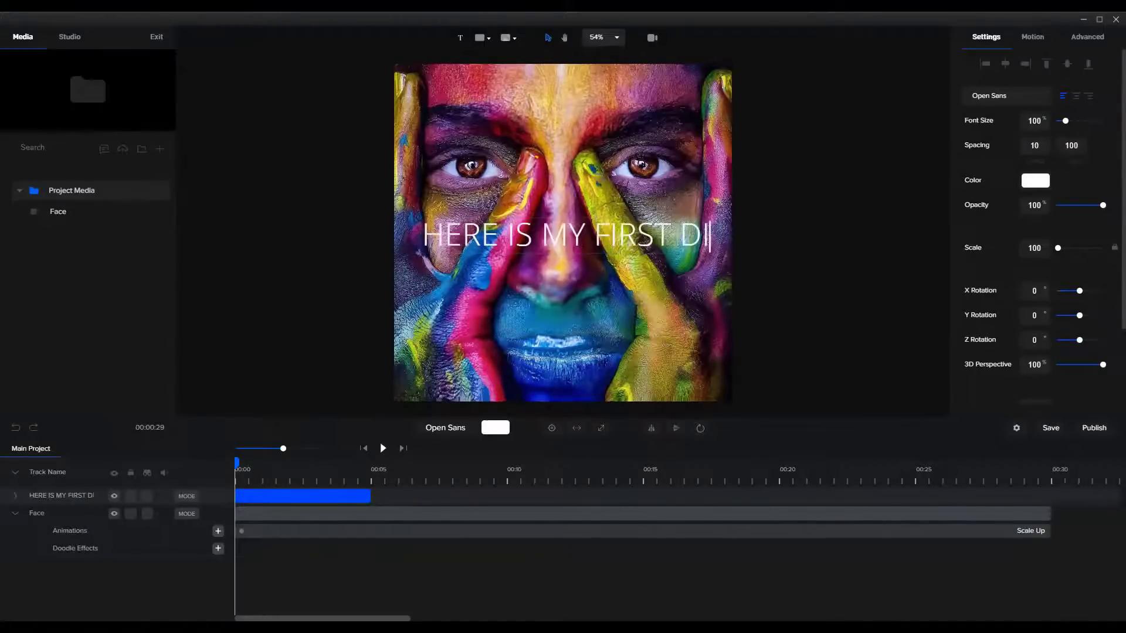
text(GITAL )
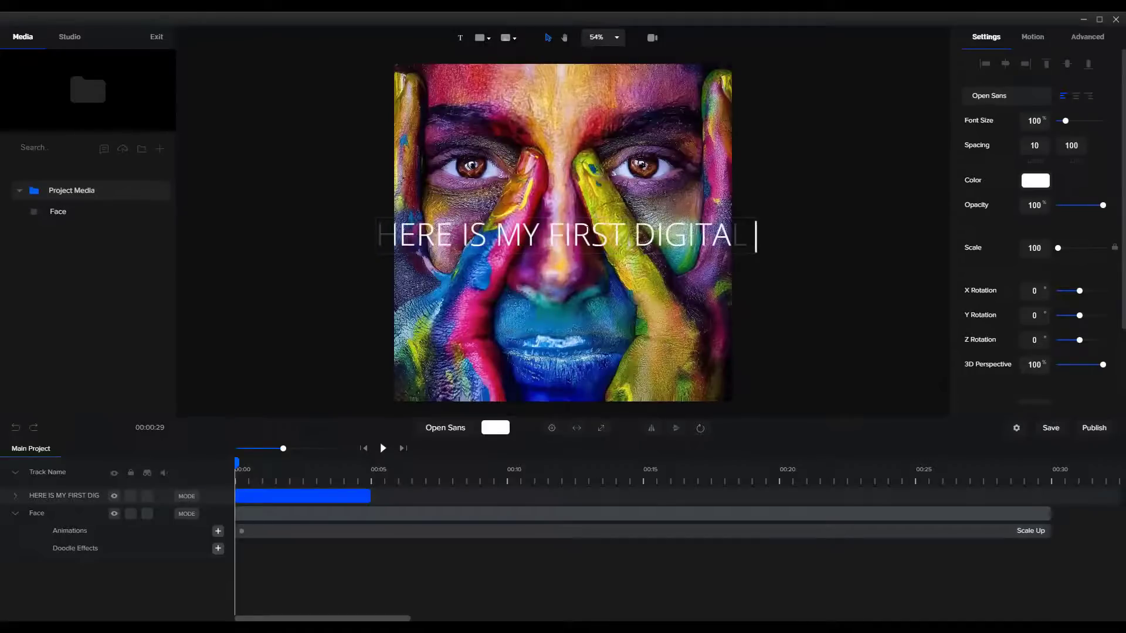
text(CREATION)
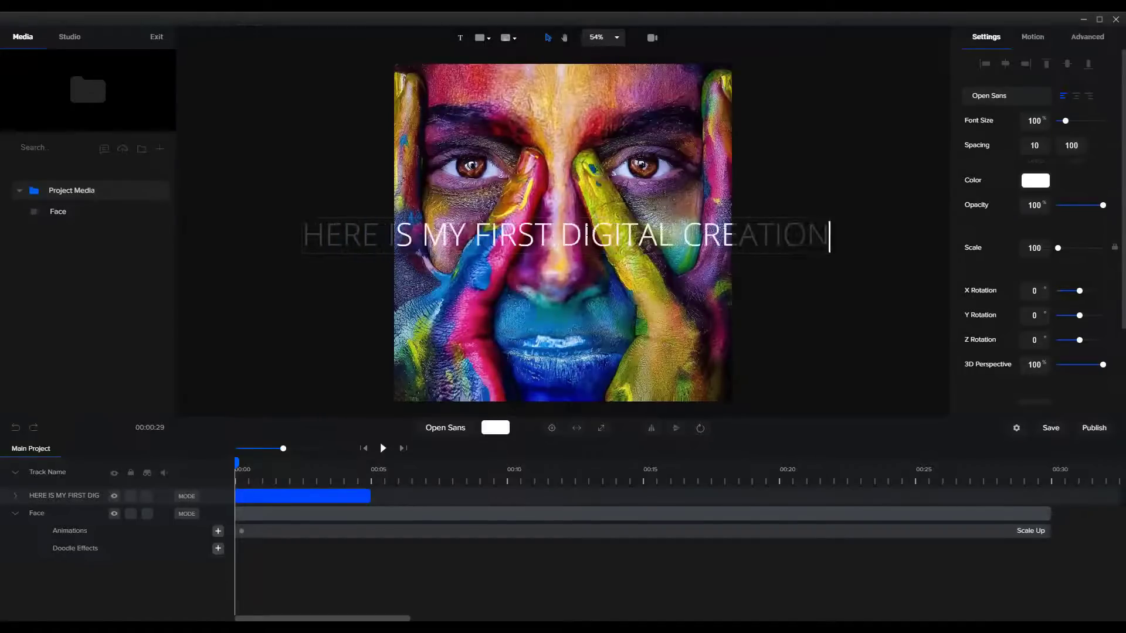
Step: Break the overlay text into two lines before "DIGITAL" and centre-align it
click(560, 237)
key(BackSpace)
key(Return)
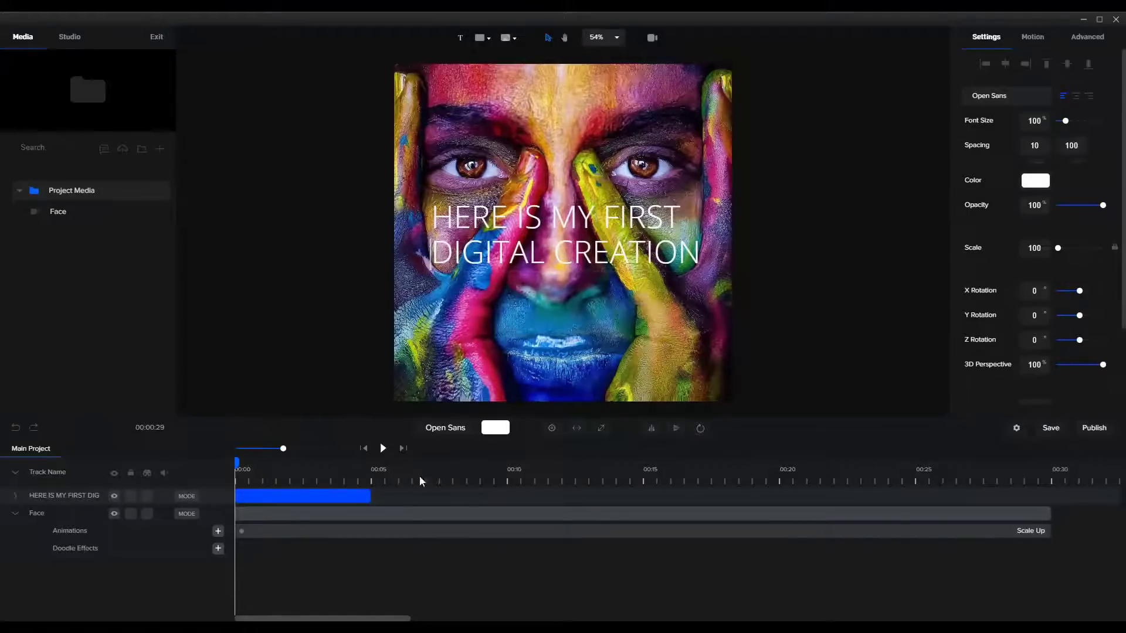
click(1079, 101)
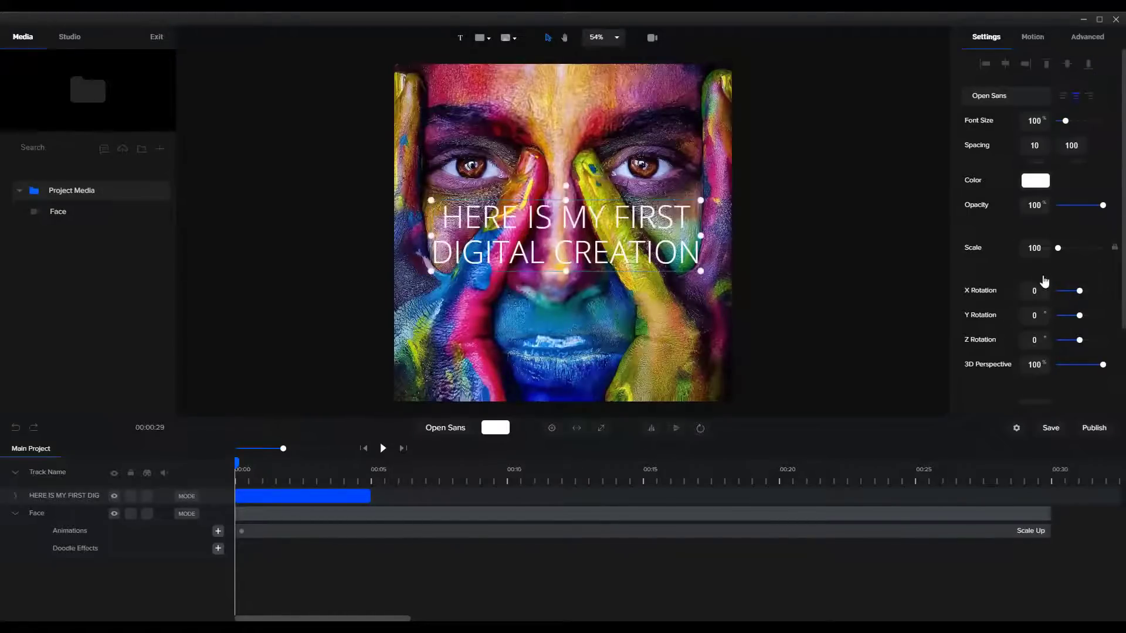
Step: Change the overlay text's font to Carino in the Bold style
click(1023, 101)
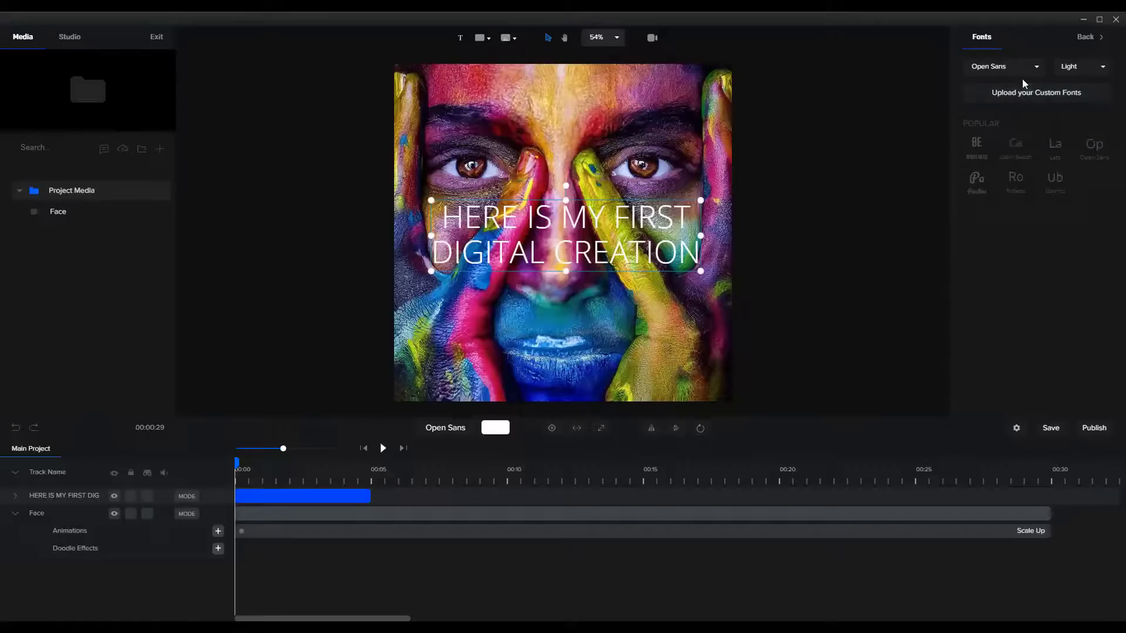
click(1019, 71)
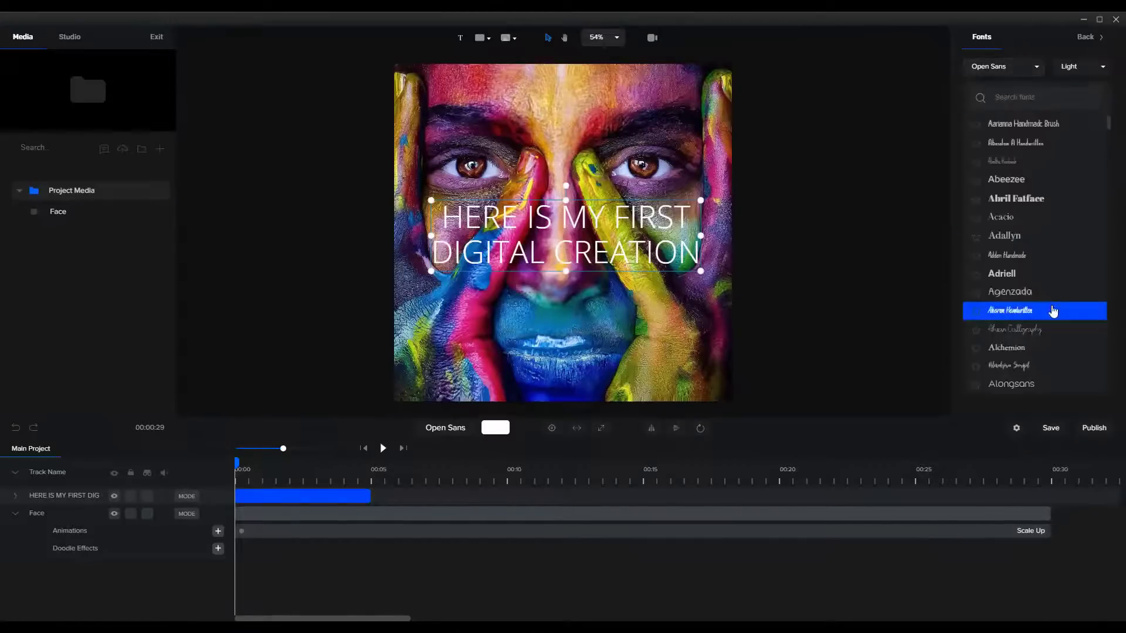
scroll(1056, 315, down, 10)
scroll(1067, 328, down, 5)
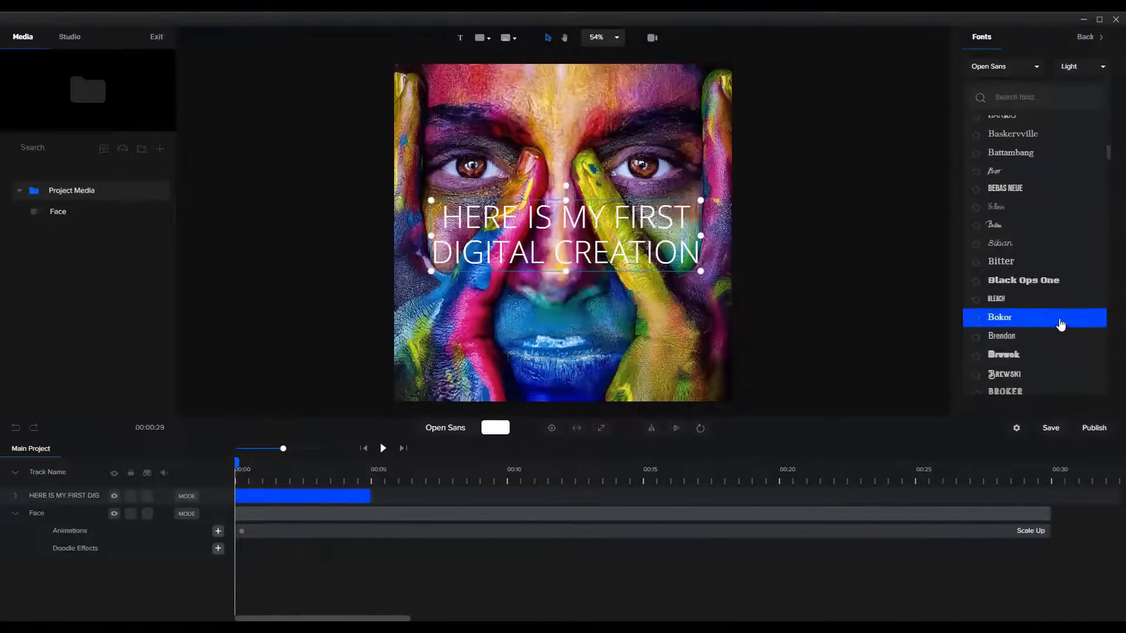
scroll(1057, 320, down, 4)
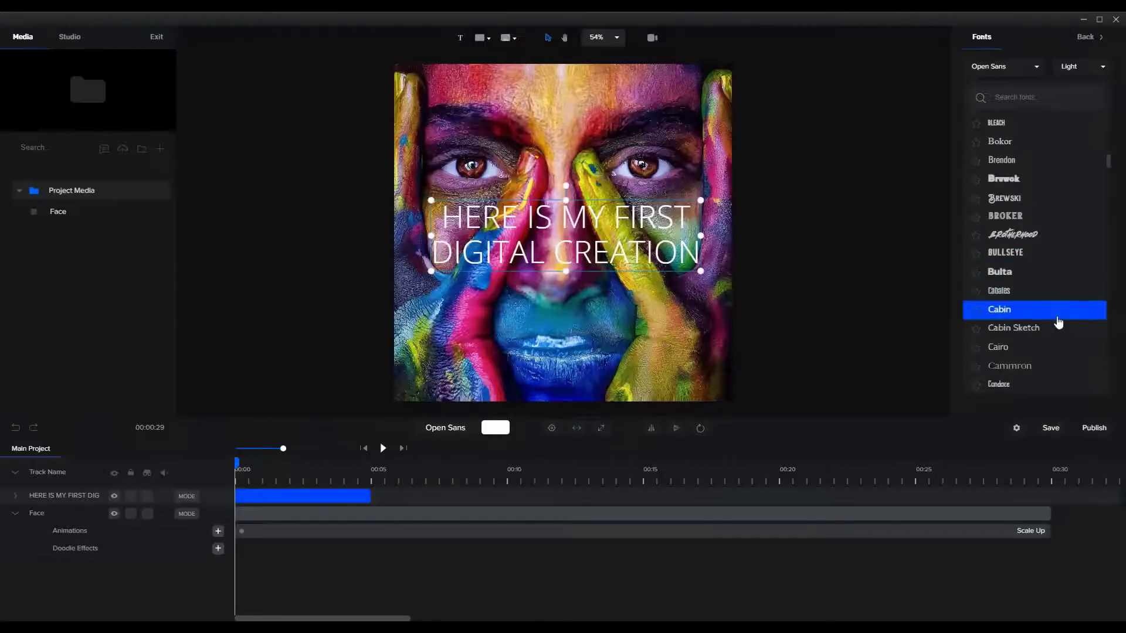
scroll(1057, 323, down, 1)
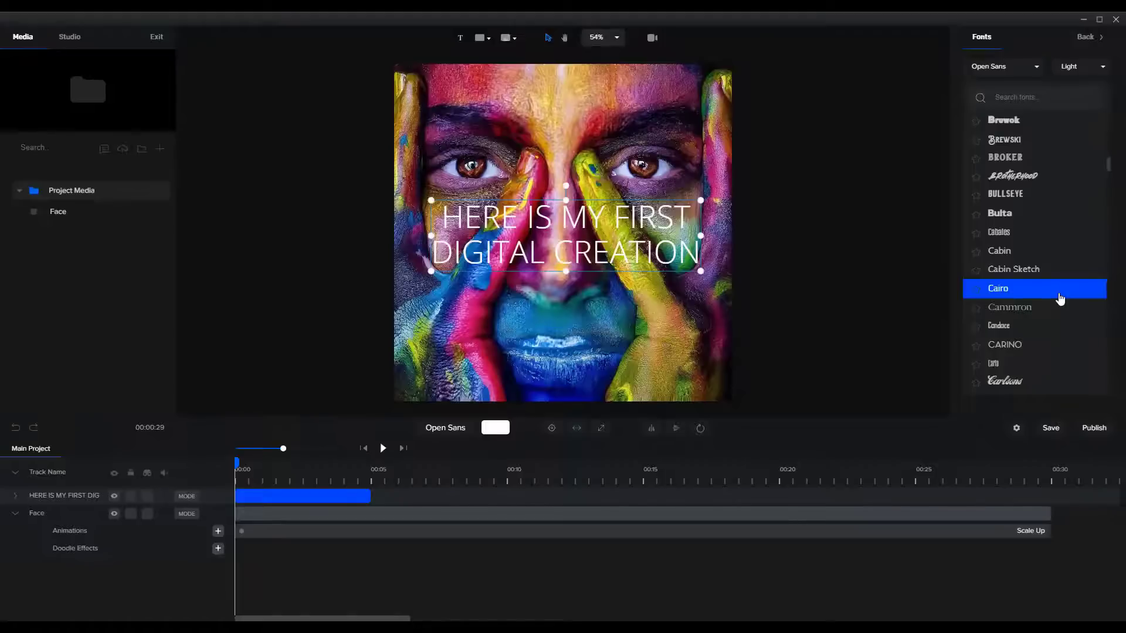
click(1020, 345)
click(1087, 72)
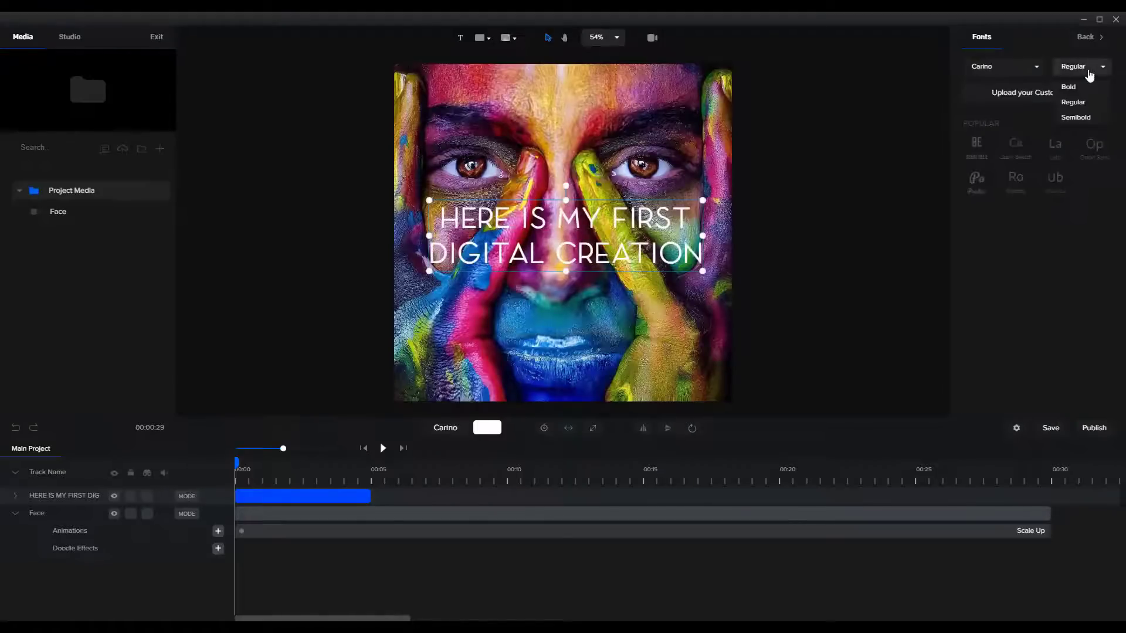
click(1068, 87)
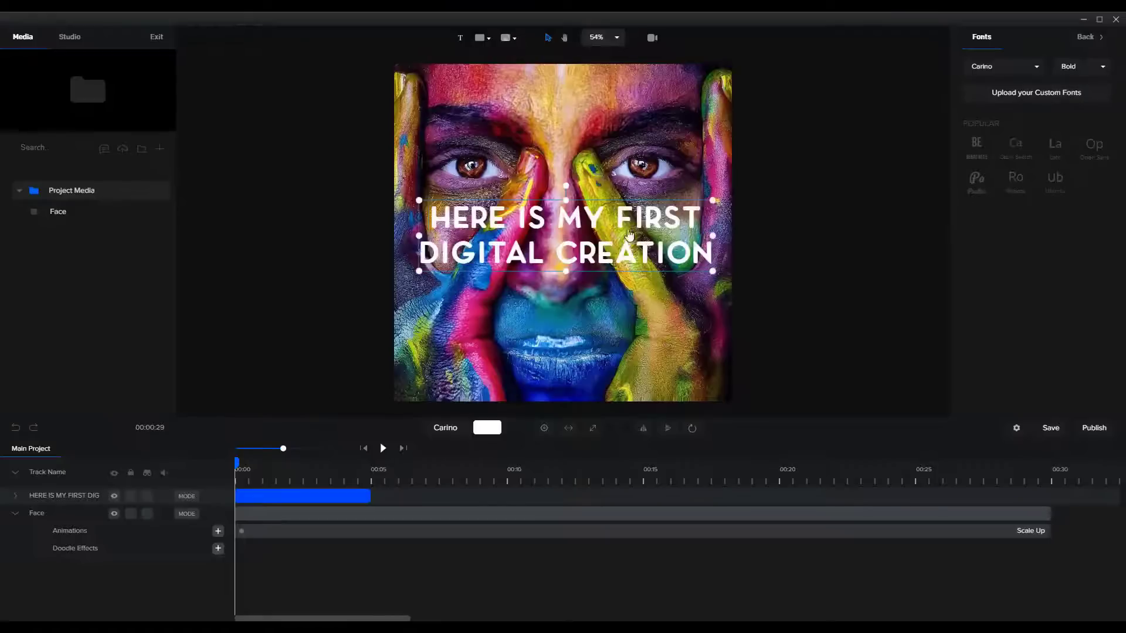
Step: Move the text down over the face's mouth and chin, and extend its clip to the end of the face clip
drag(627, 214, 624, 329)
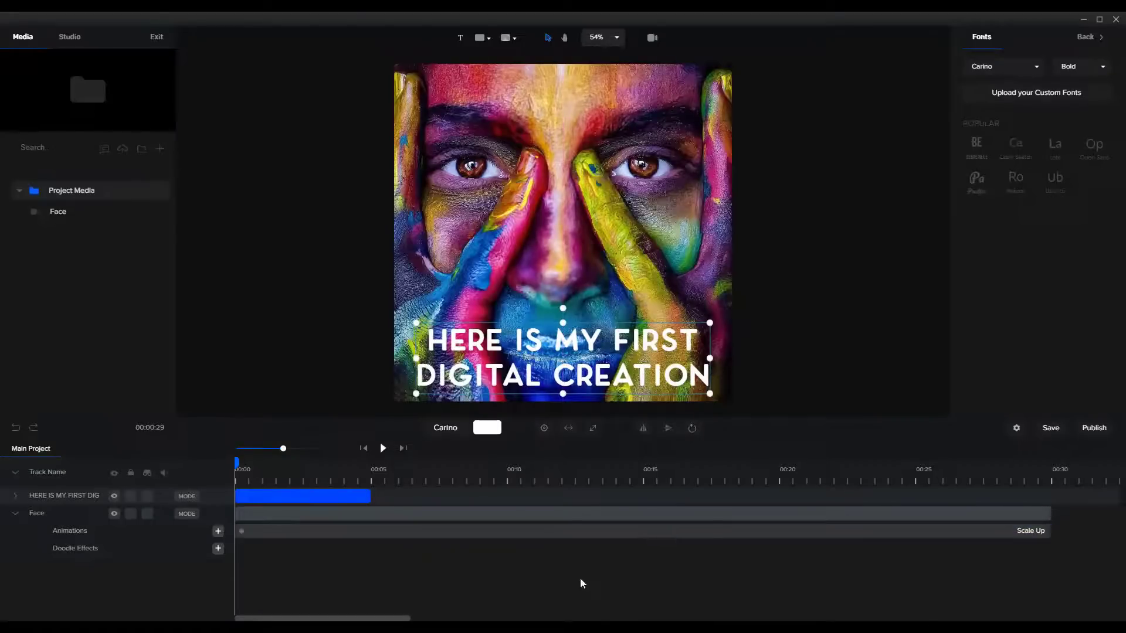
drag(369, 495, 1050, 495)
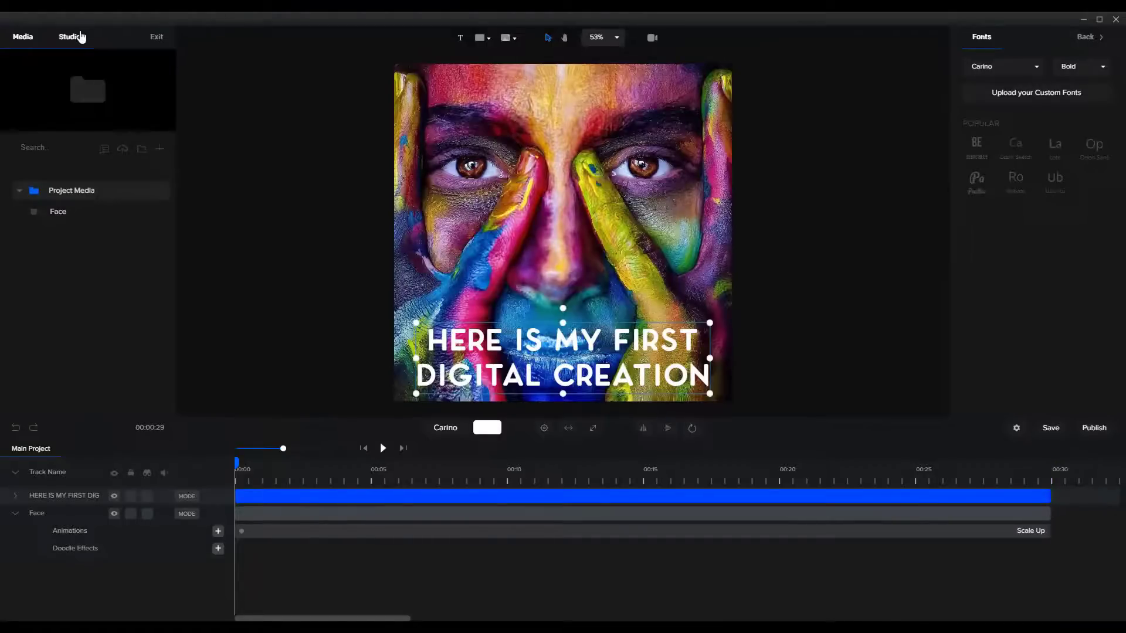
Step: Import the "Driving ambition" track from the stock audio library and add it to the timeline
click(118, 151)
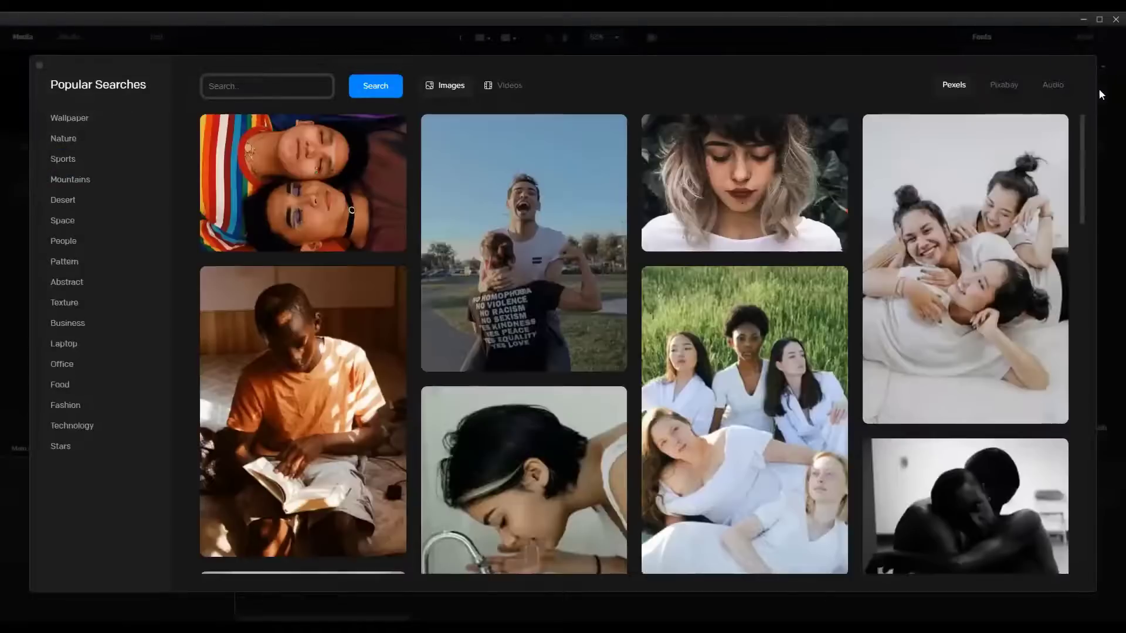
click(1053, 86)
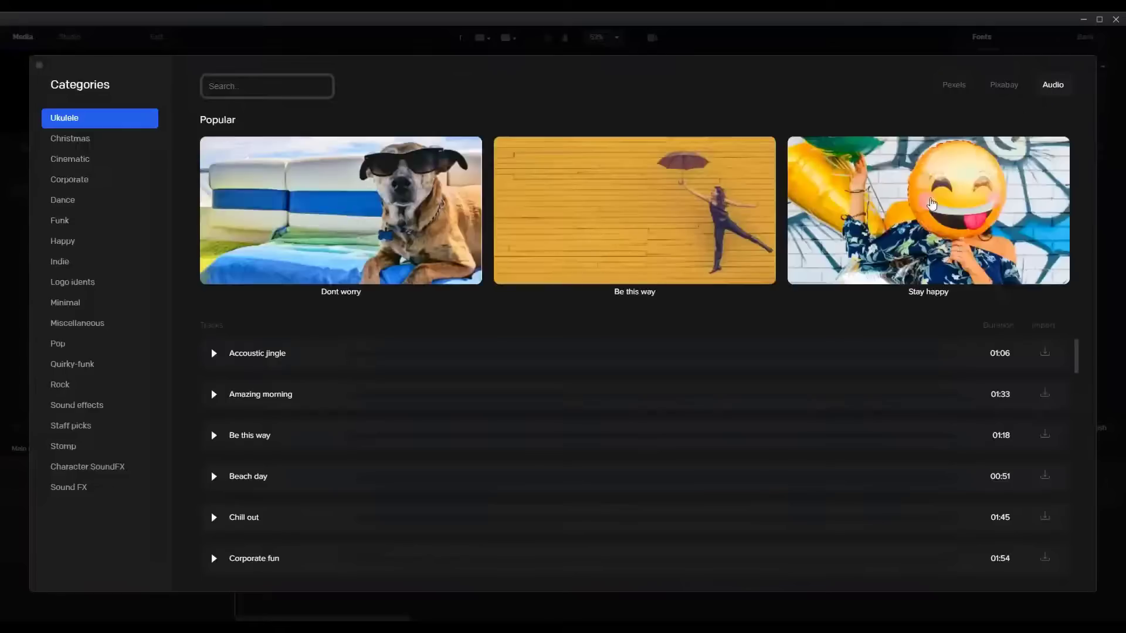
click(123, 367)
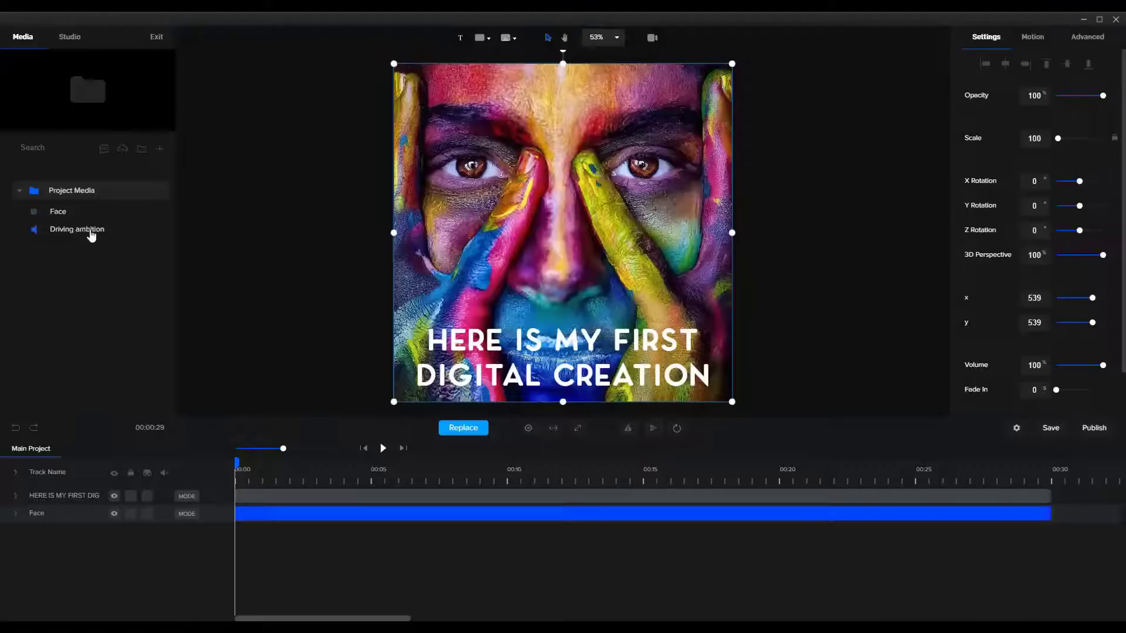
drag(90, 231, 446, 580)
drag(71, 235, 435, 235)
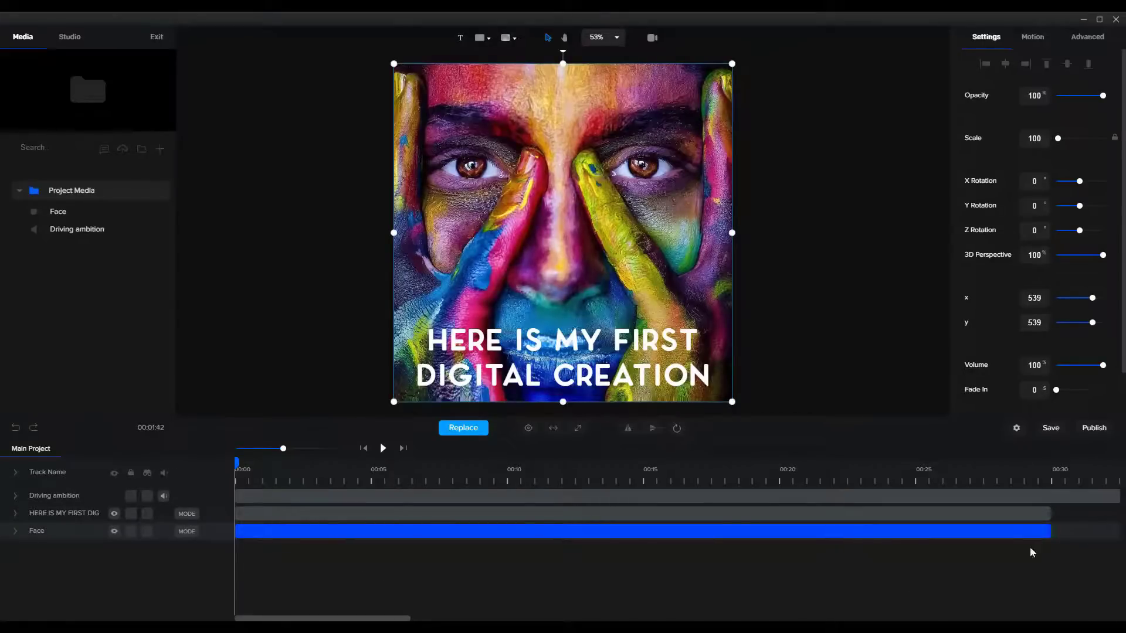
Step: Place the Driving ambition track below the Face track, trimmed to the end of the video clips, and return the playhead to the start
click(372, 530)
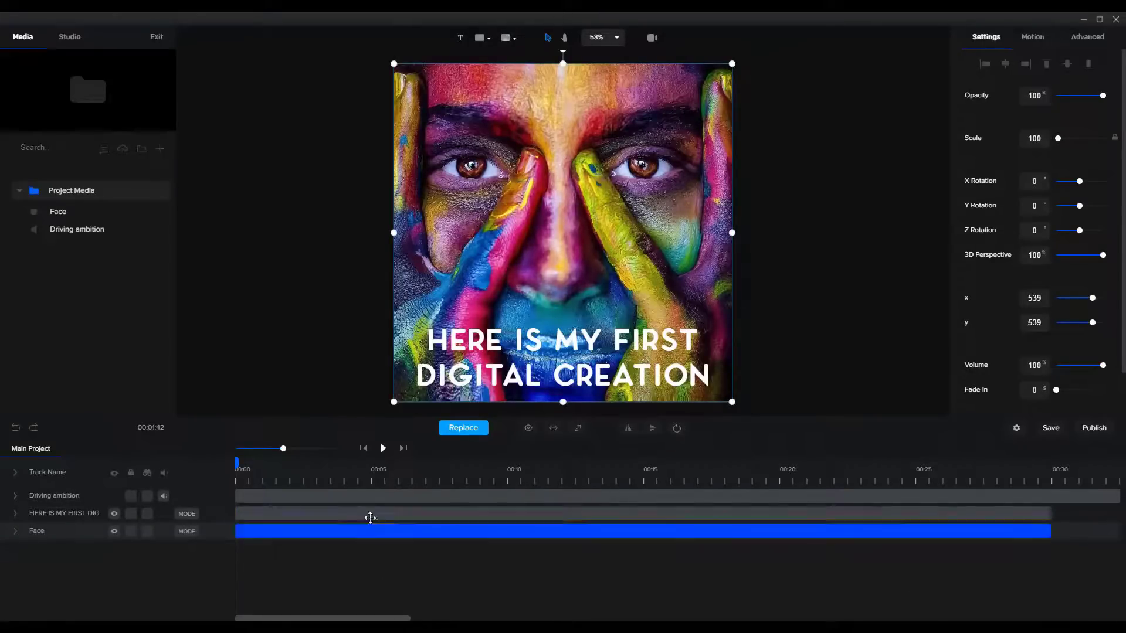
drag(64, 496, 93, 530)
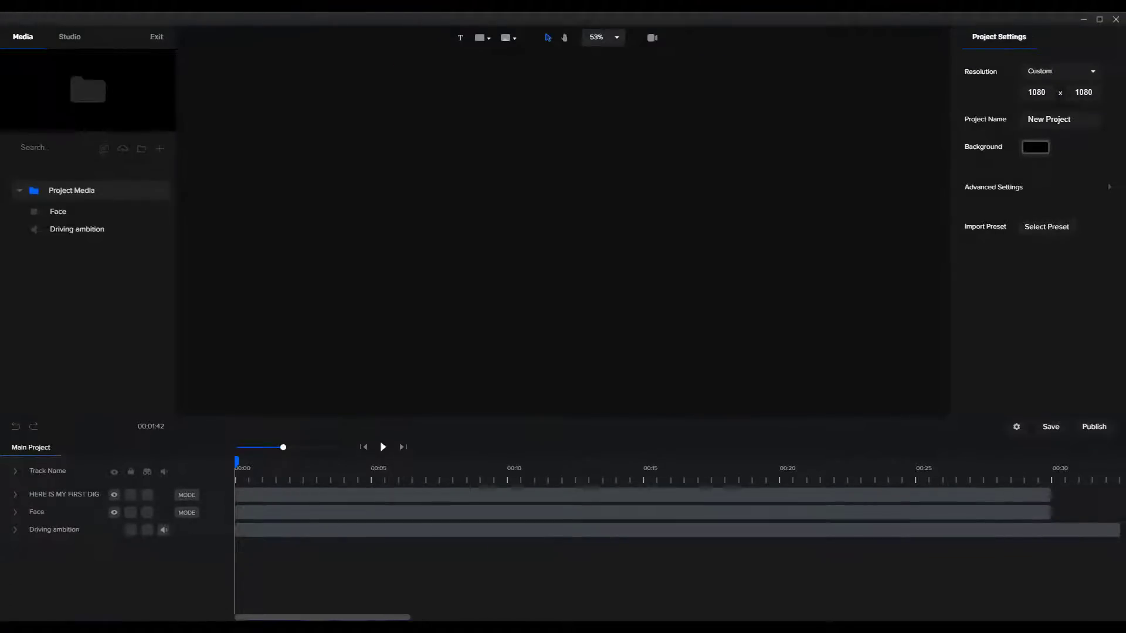
drag(404, 617, 488, 619)
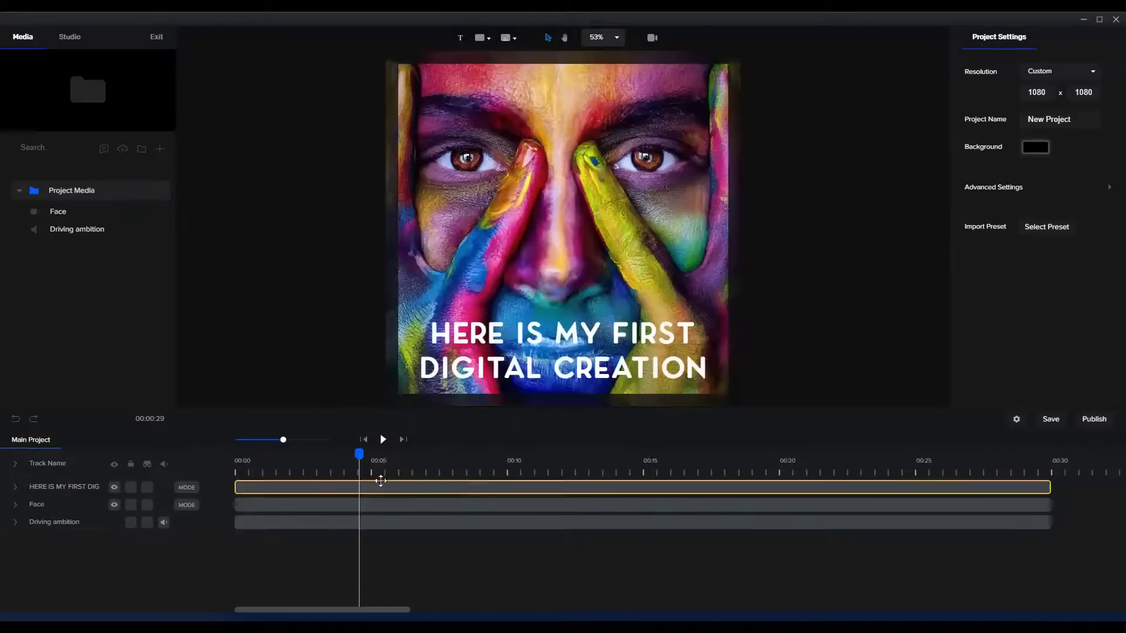
drag(359, 457, 217, 471)
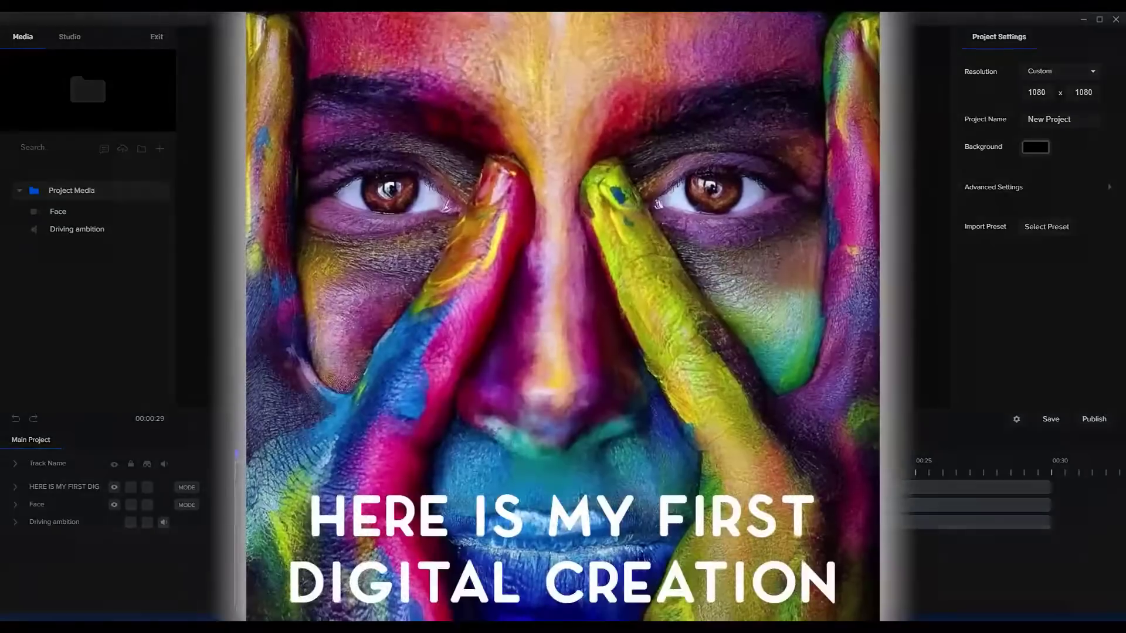